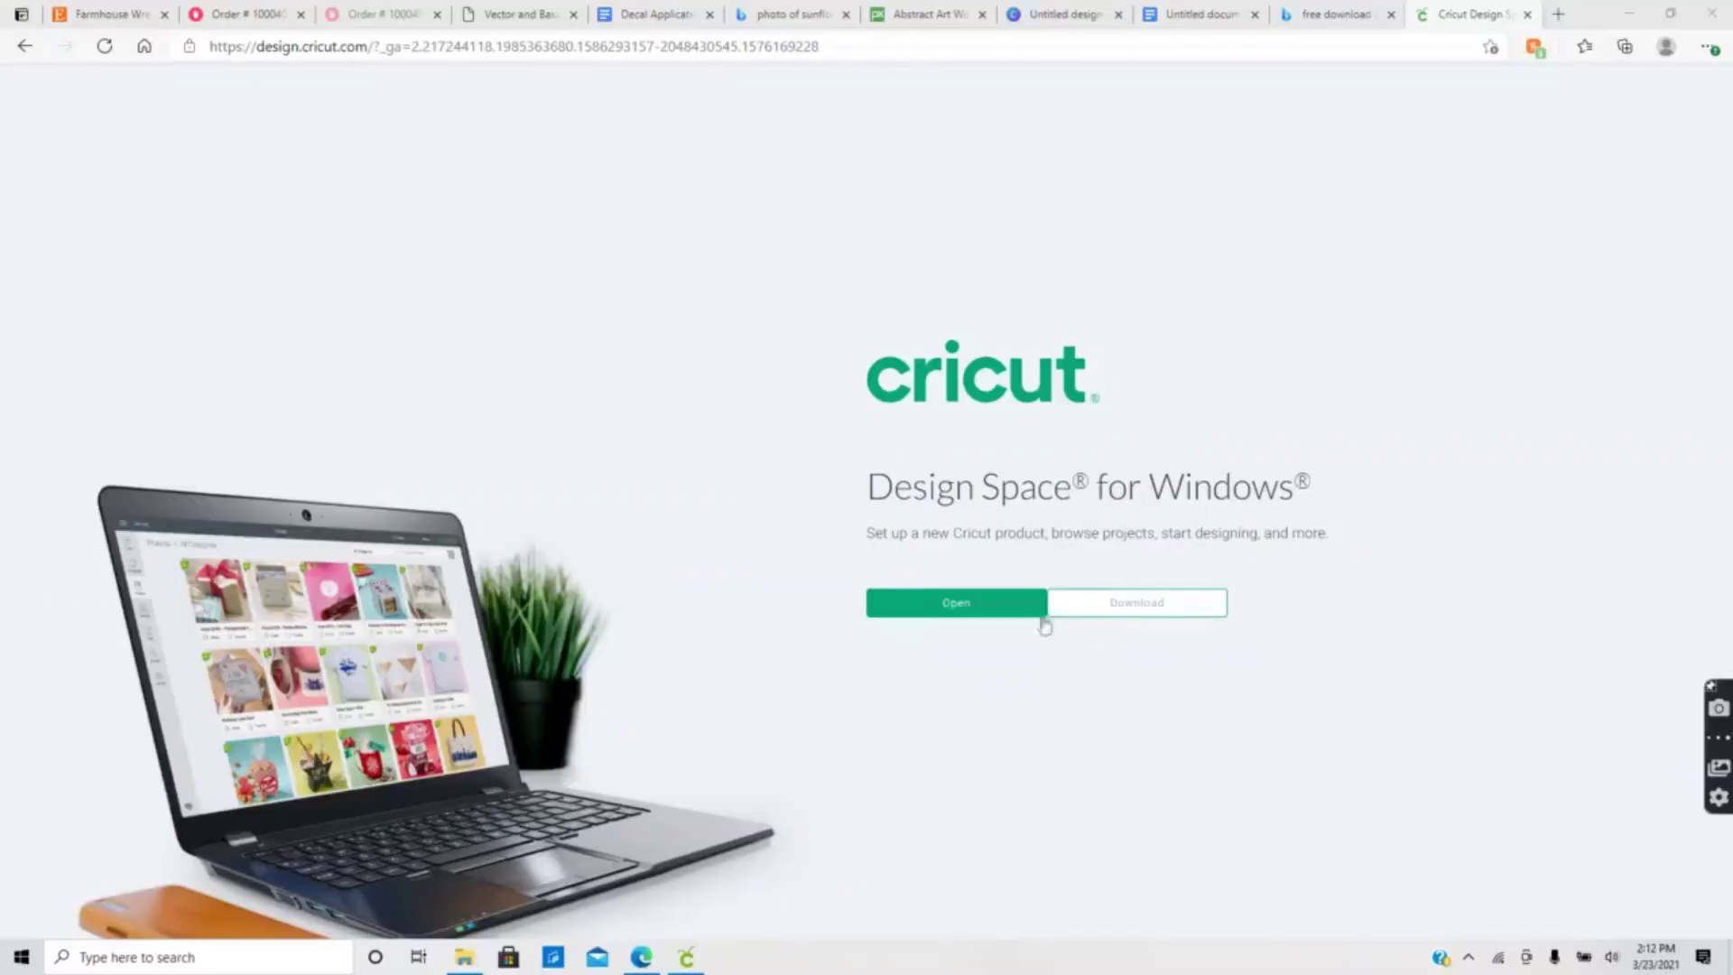
# Download the Design Space installer for Windows and choose Smart Cutting Machine in Cricut Setup.
pyautogui.click(1120, 615)
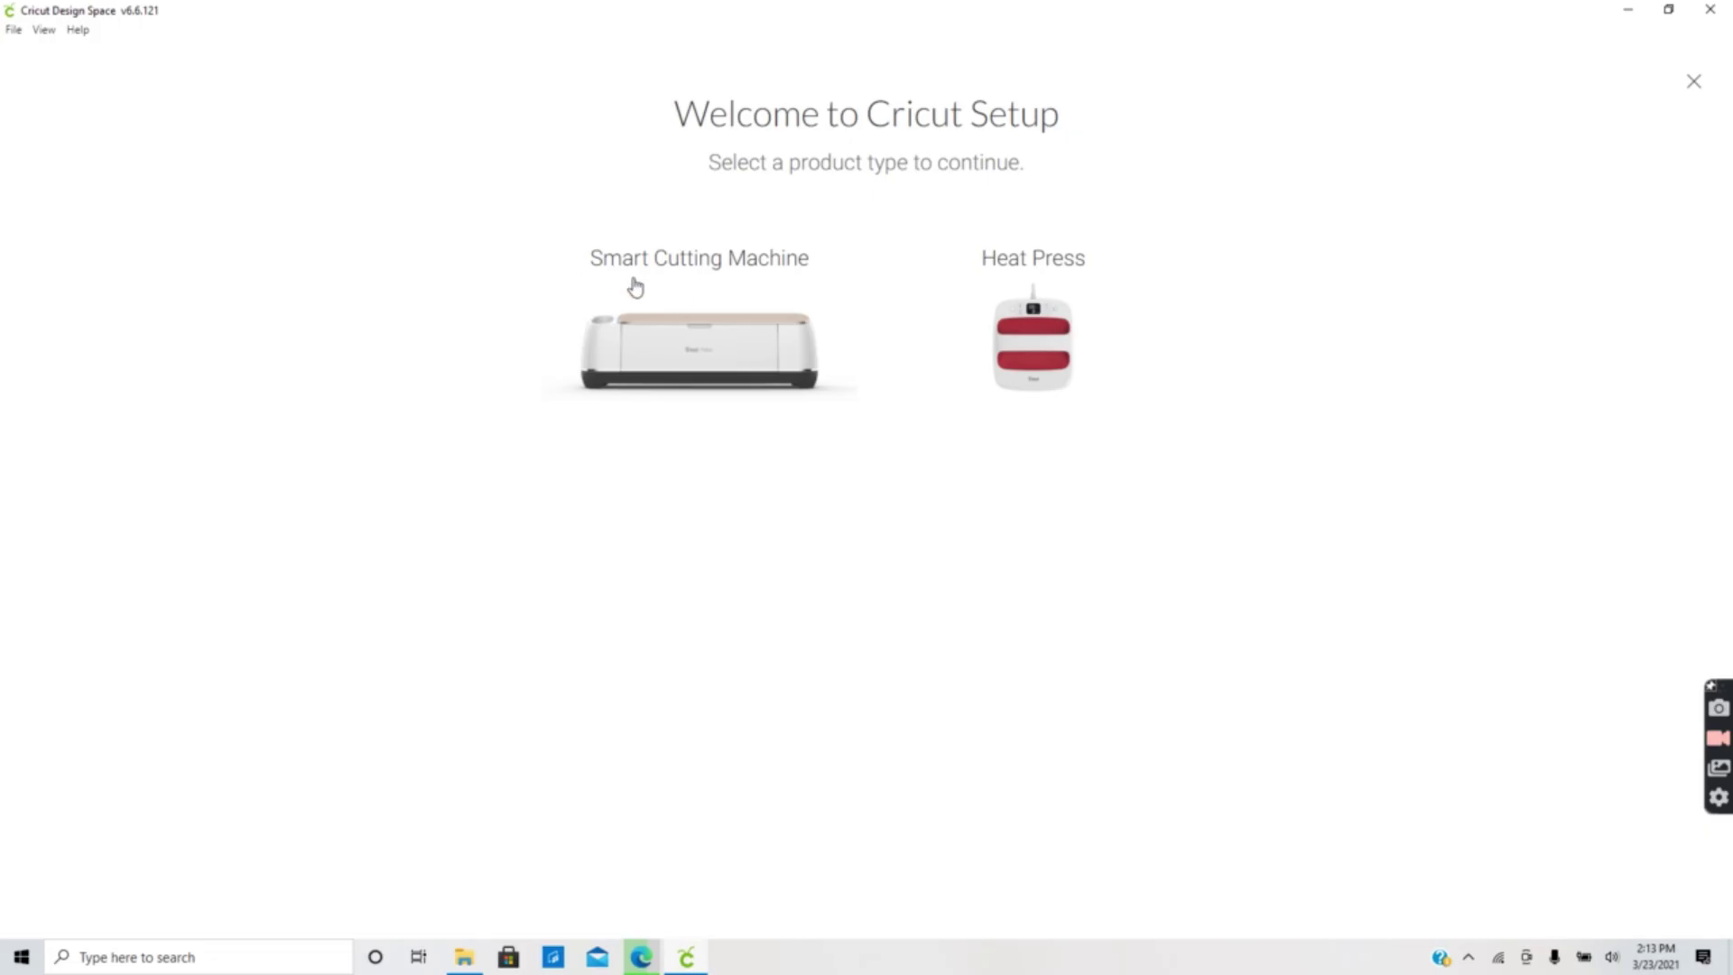
pyautogui.click(728, 327)
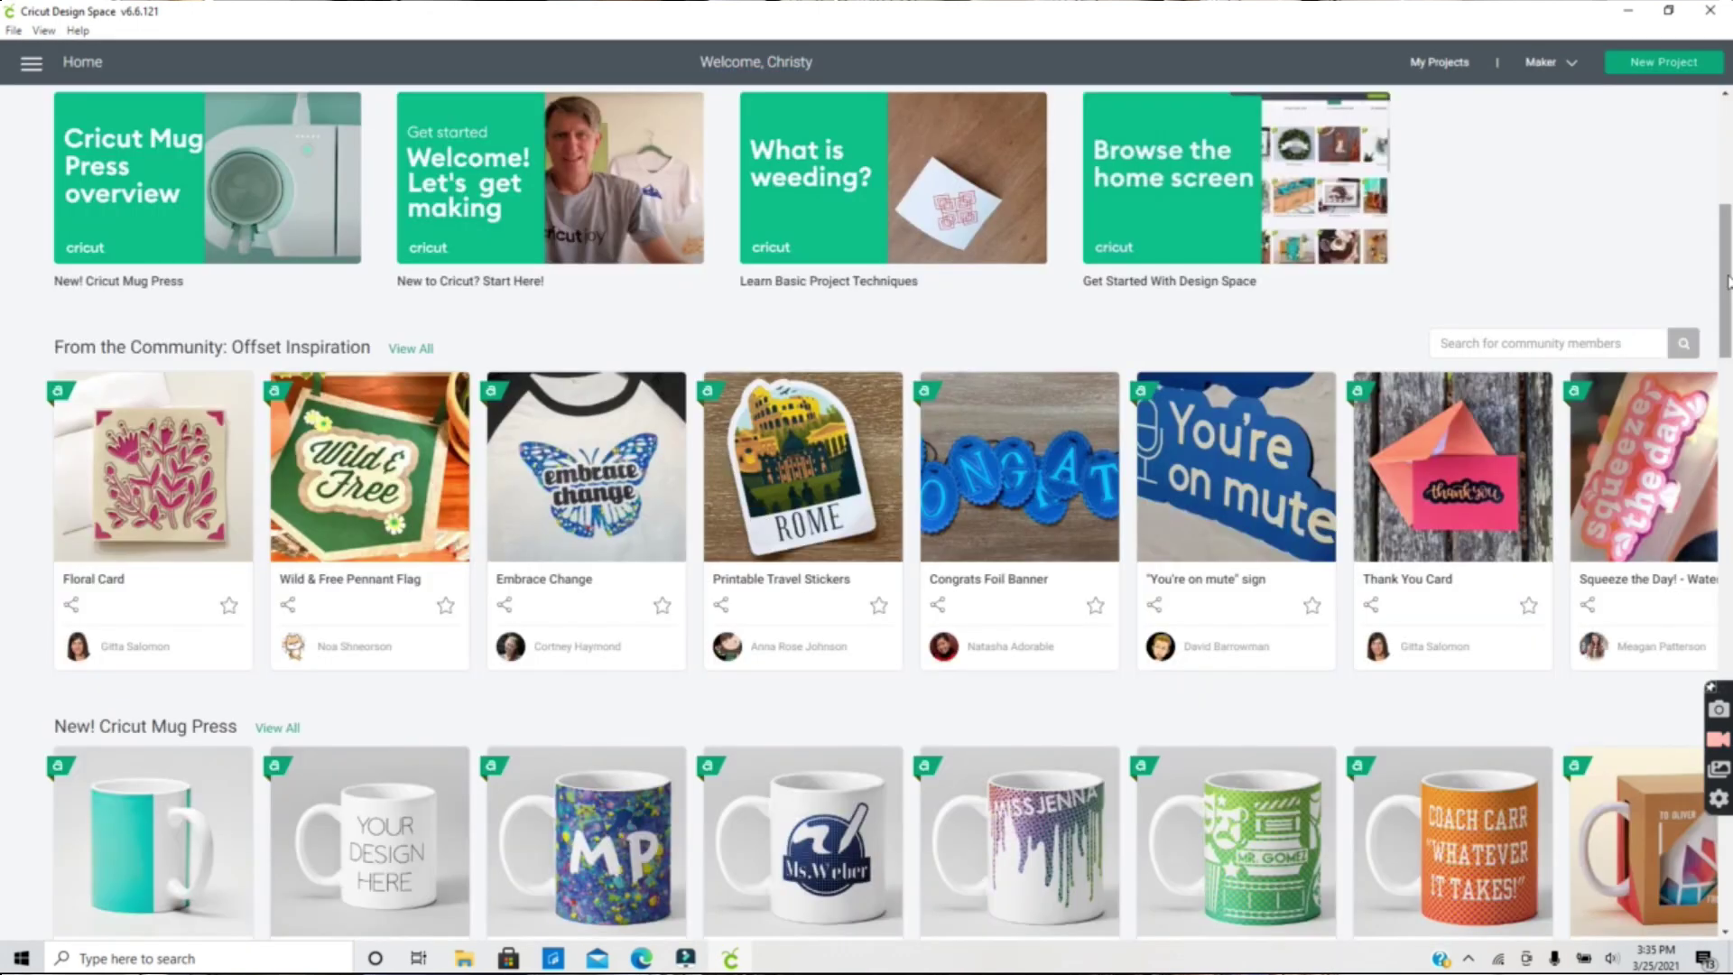
# Scroll through My Projects on Home and send the Sunflower Monogram project to Make It.
pyautogui.scroll(-4, 889, 512)
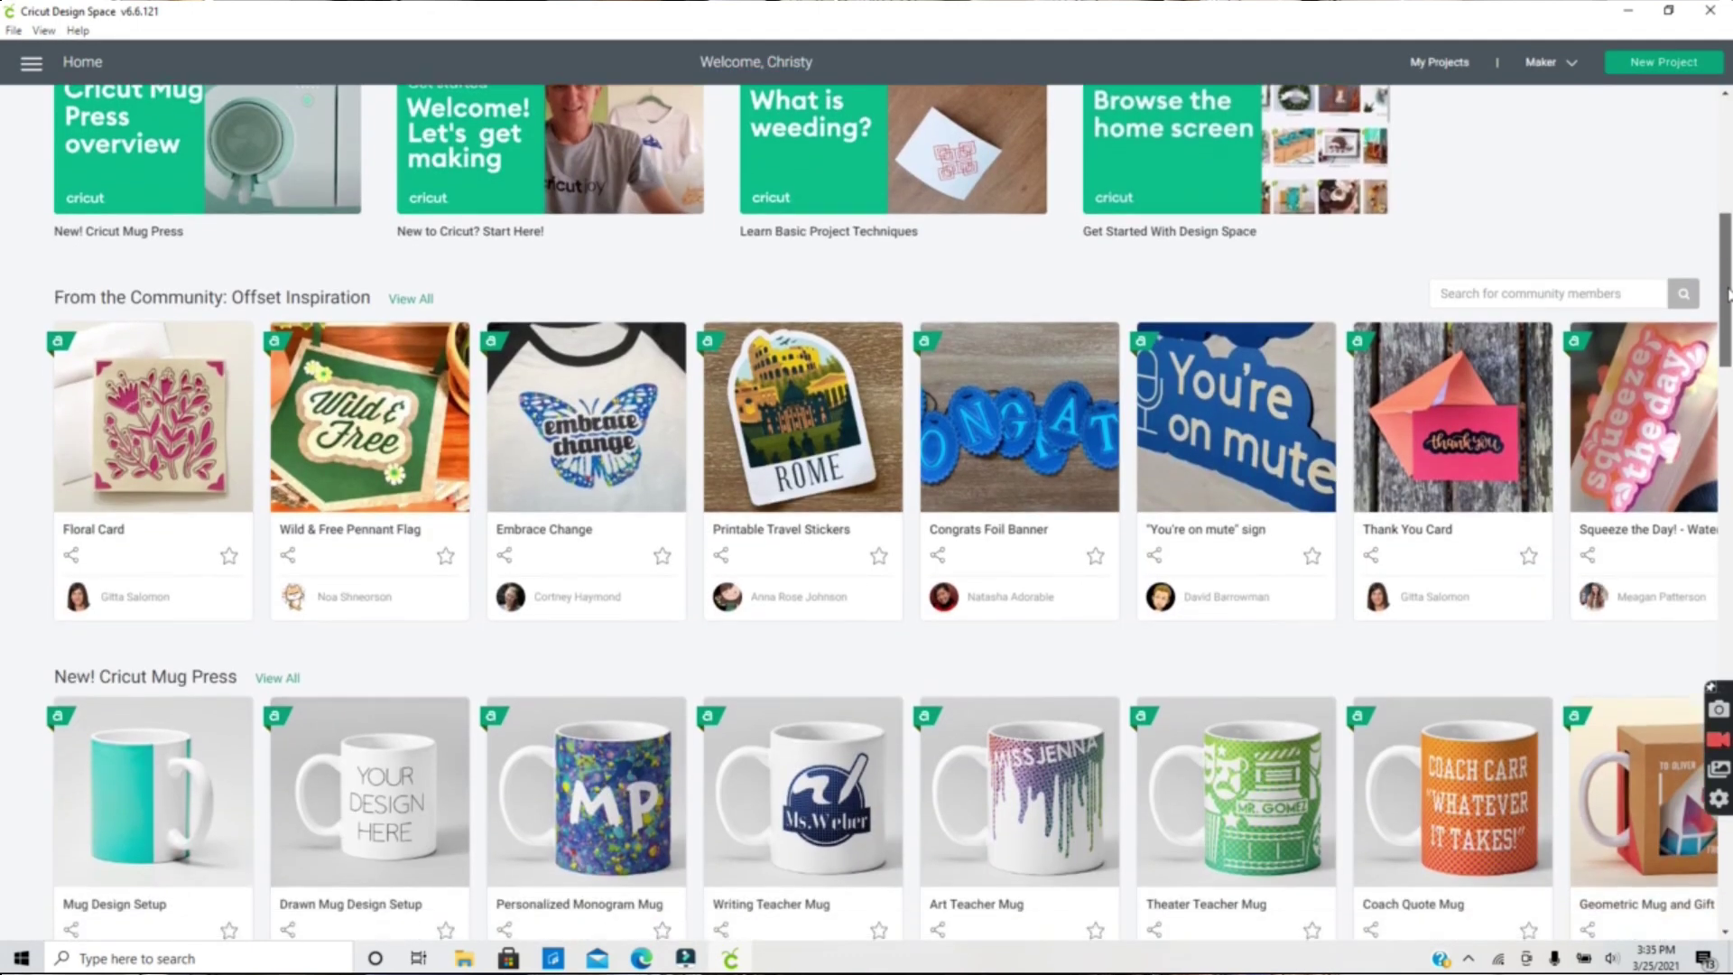
pyautogui.moveTo(1728, 321); pyautogui.dragTo(1729, 408)
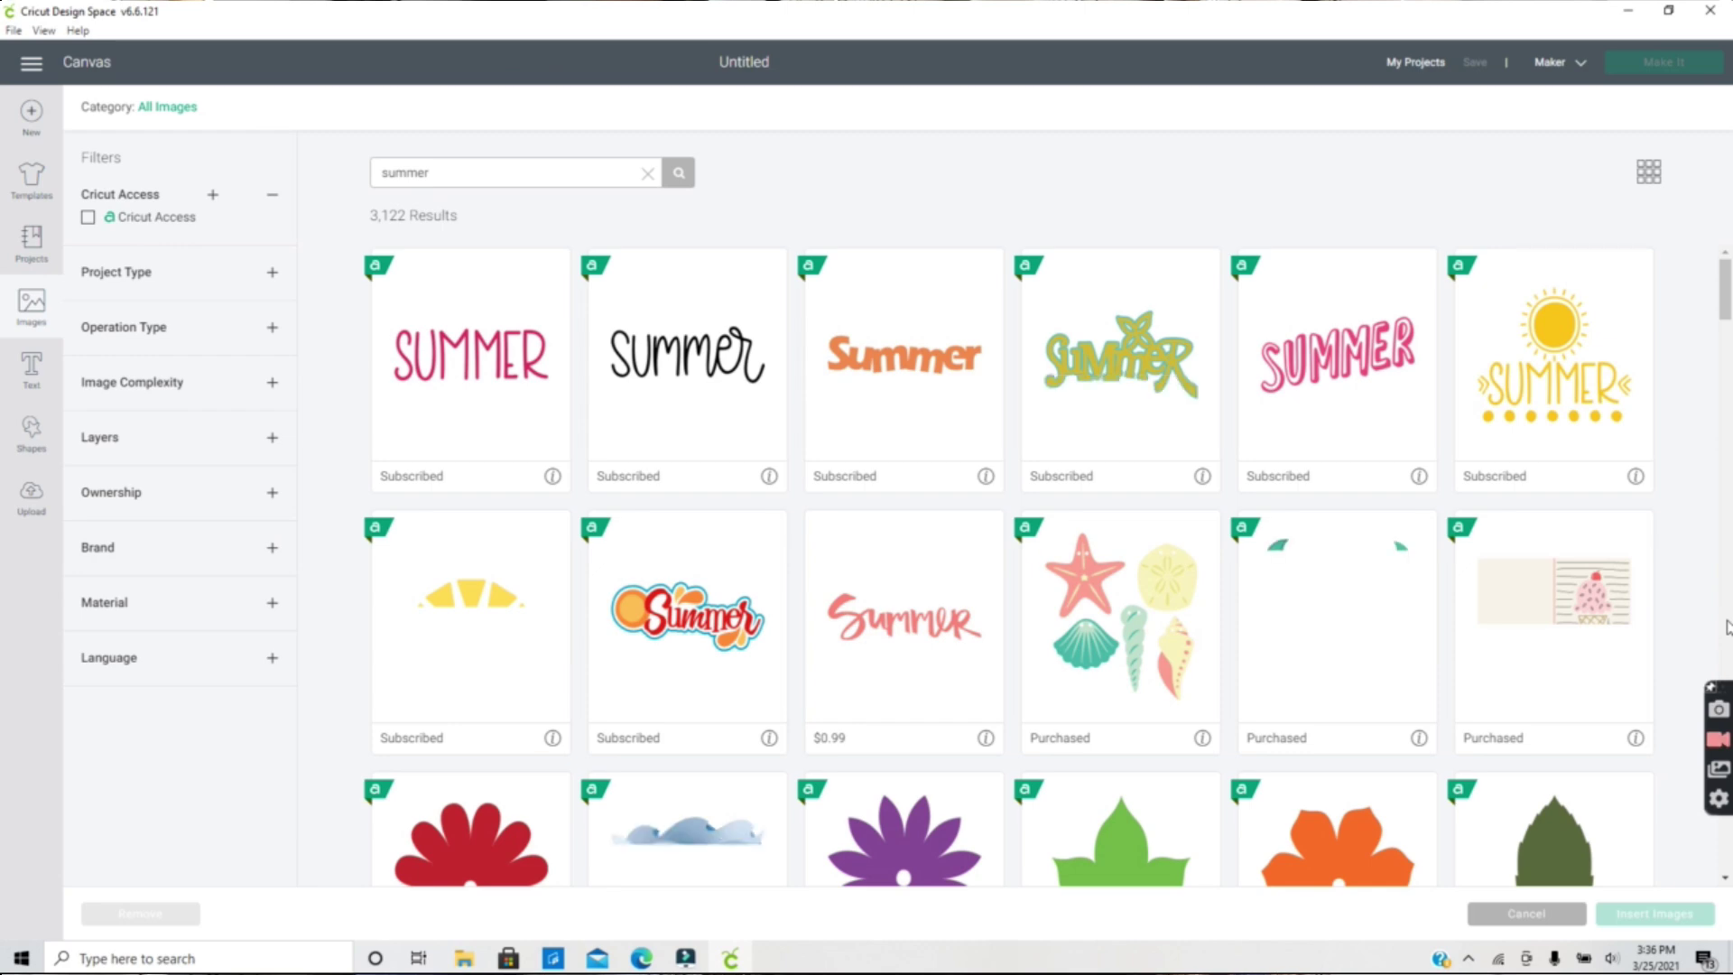
pyautogui.scroll(-5, 1728, 629)
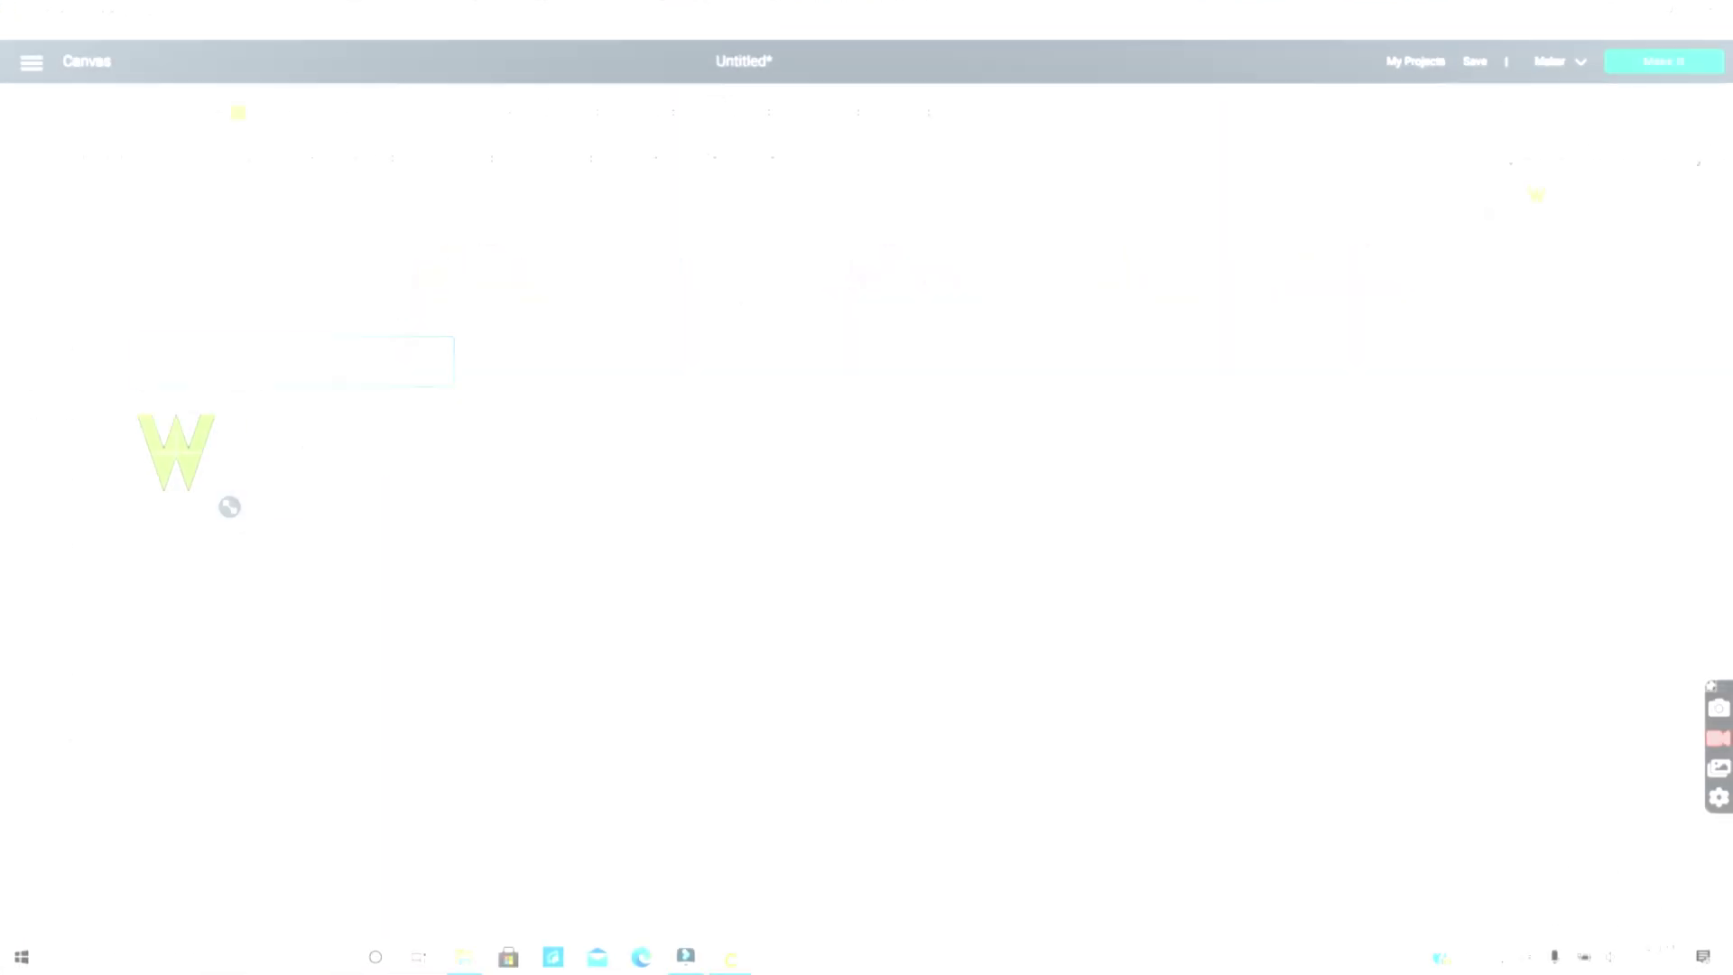
pyautogui.write('Design Space Do?')
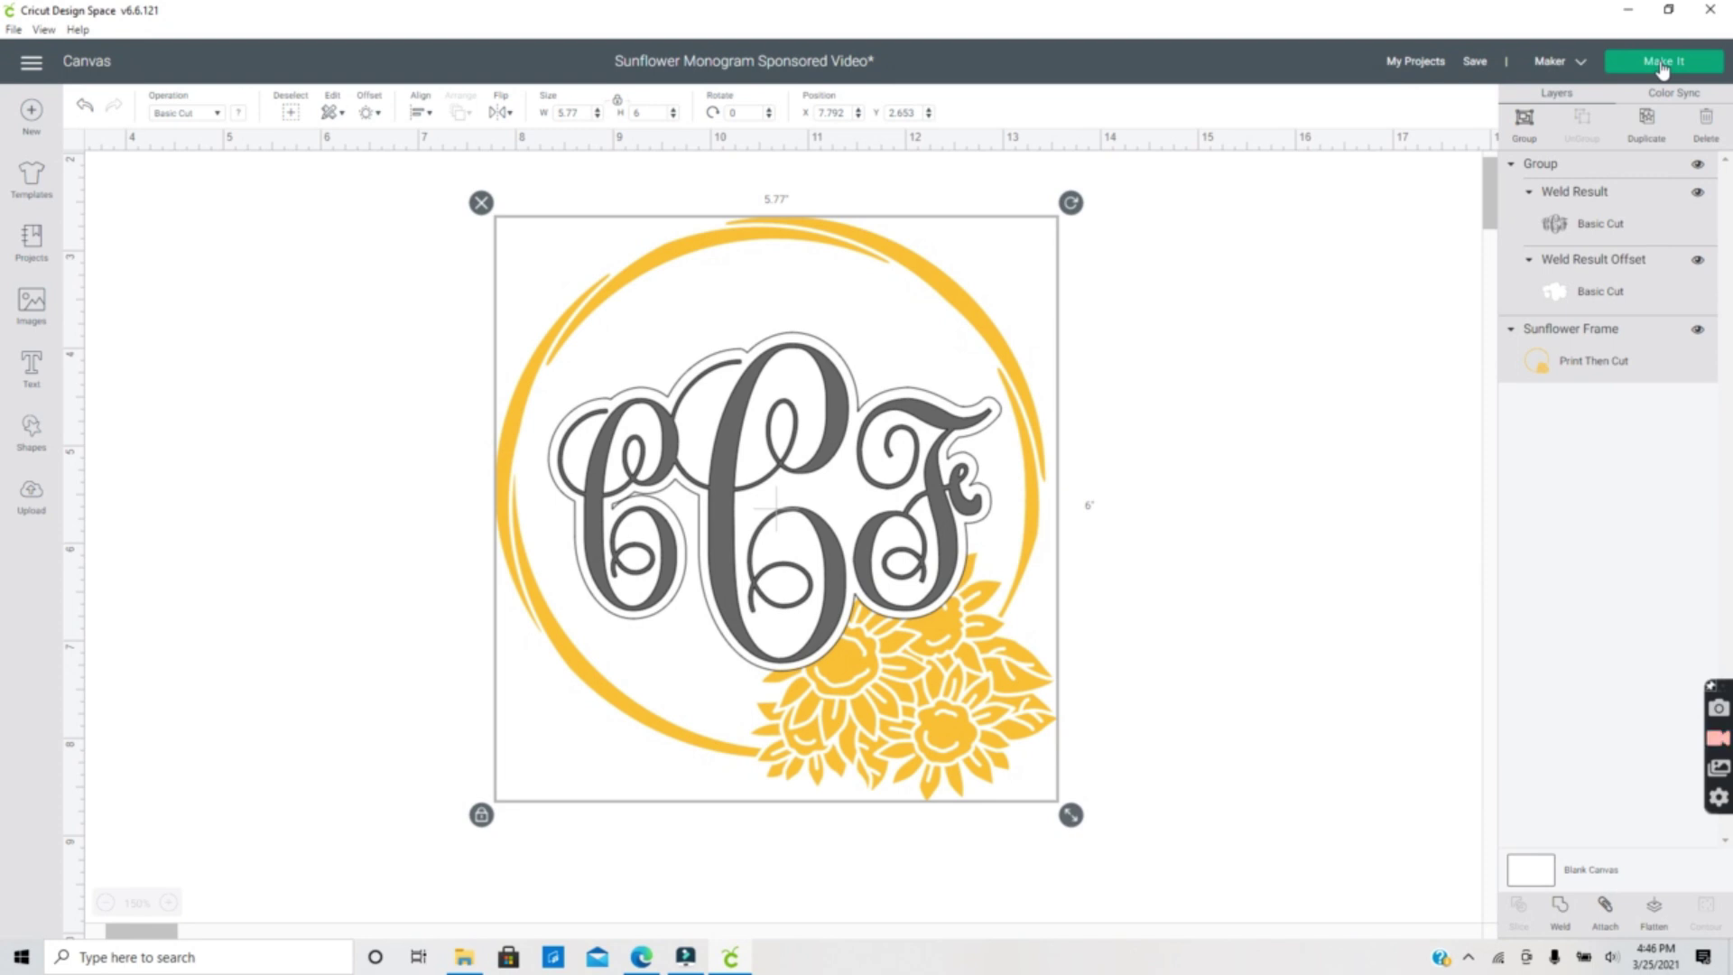
pyautogui.click(1663, 62)
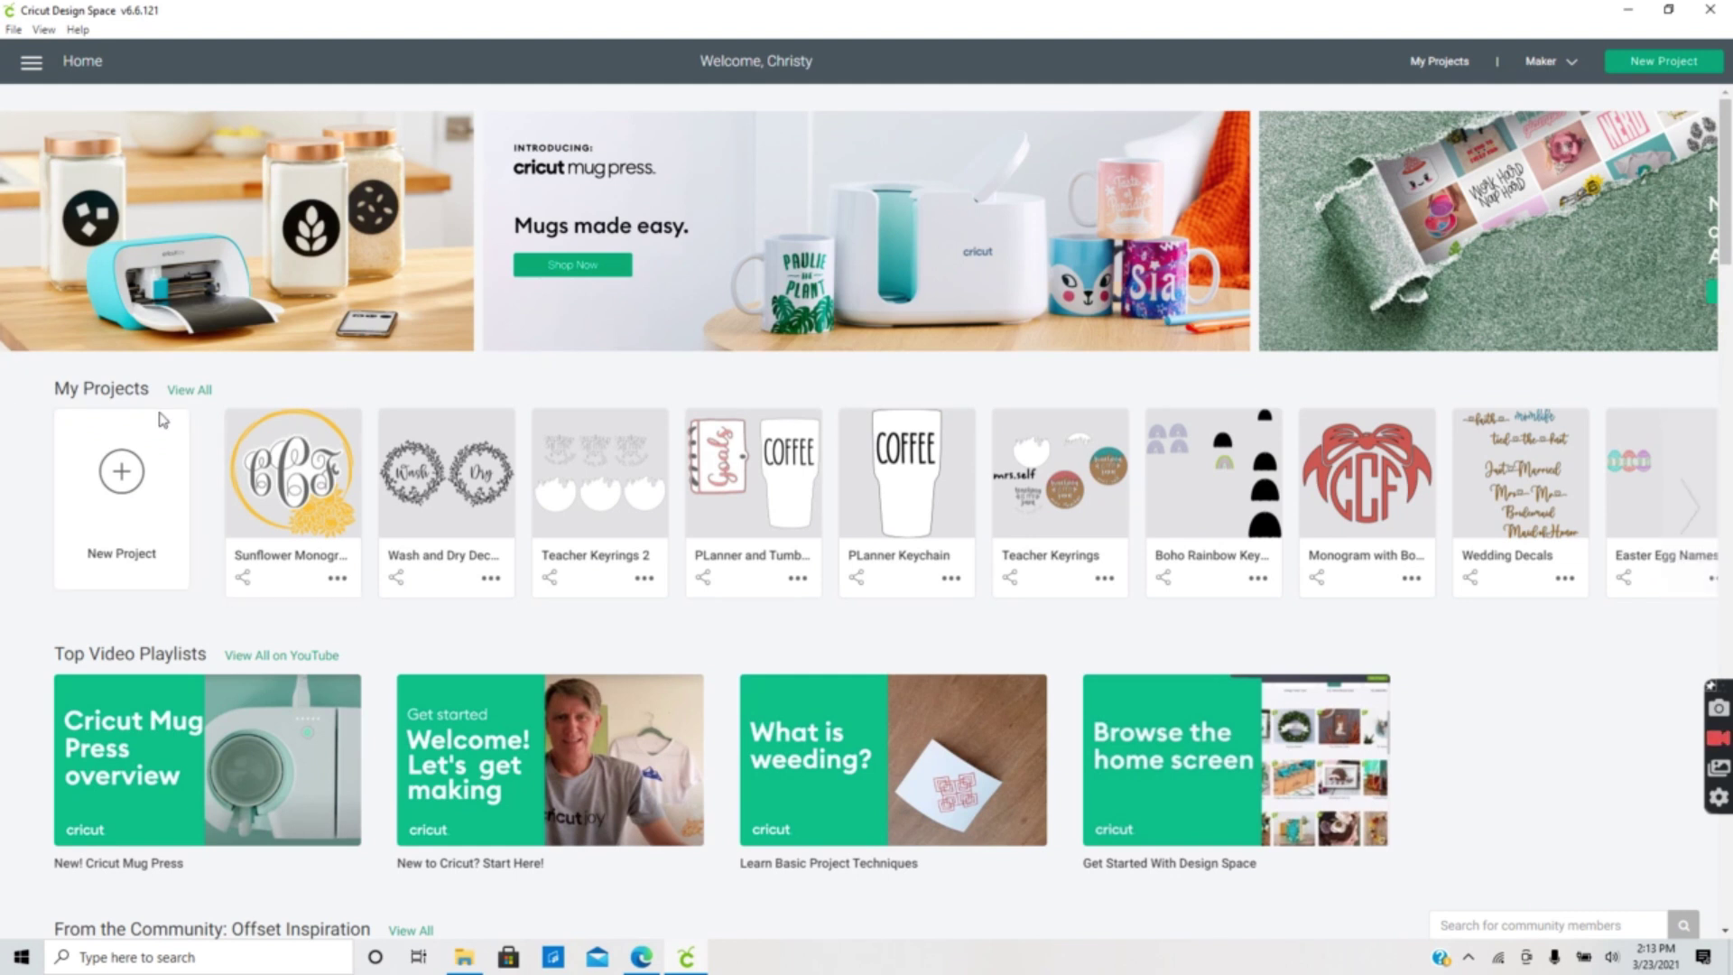
# Start a new blank project and browse the Projects catalogue in All Categories.
pyautogui.click(140, 467)
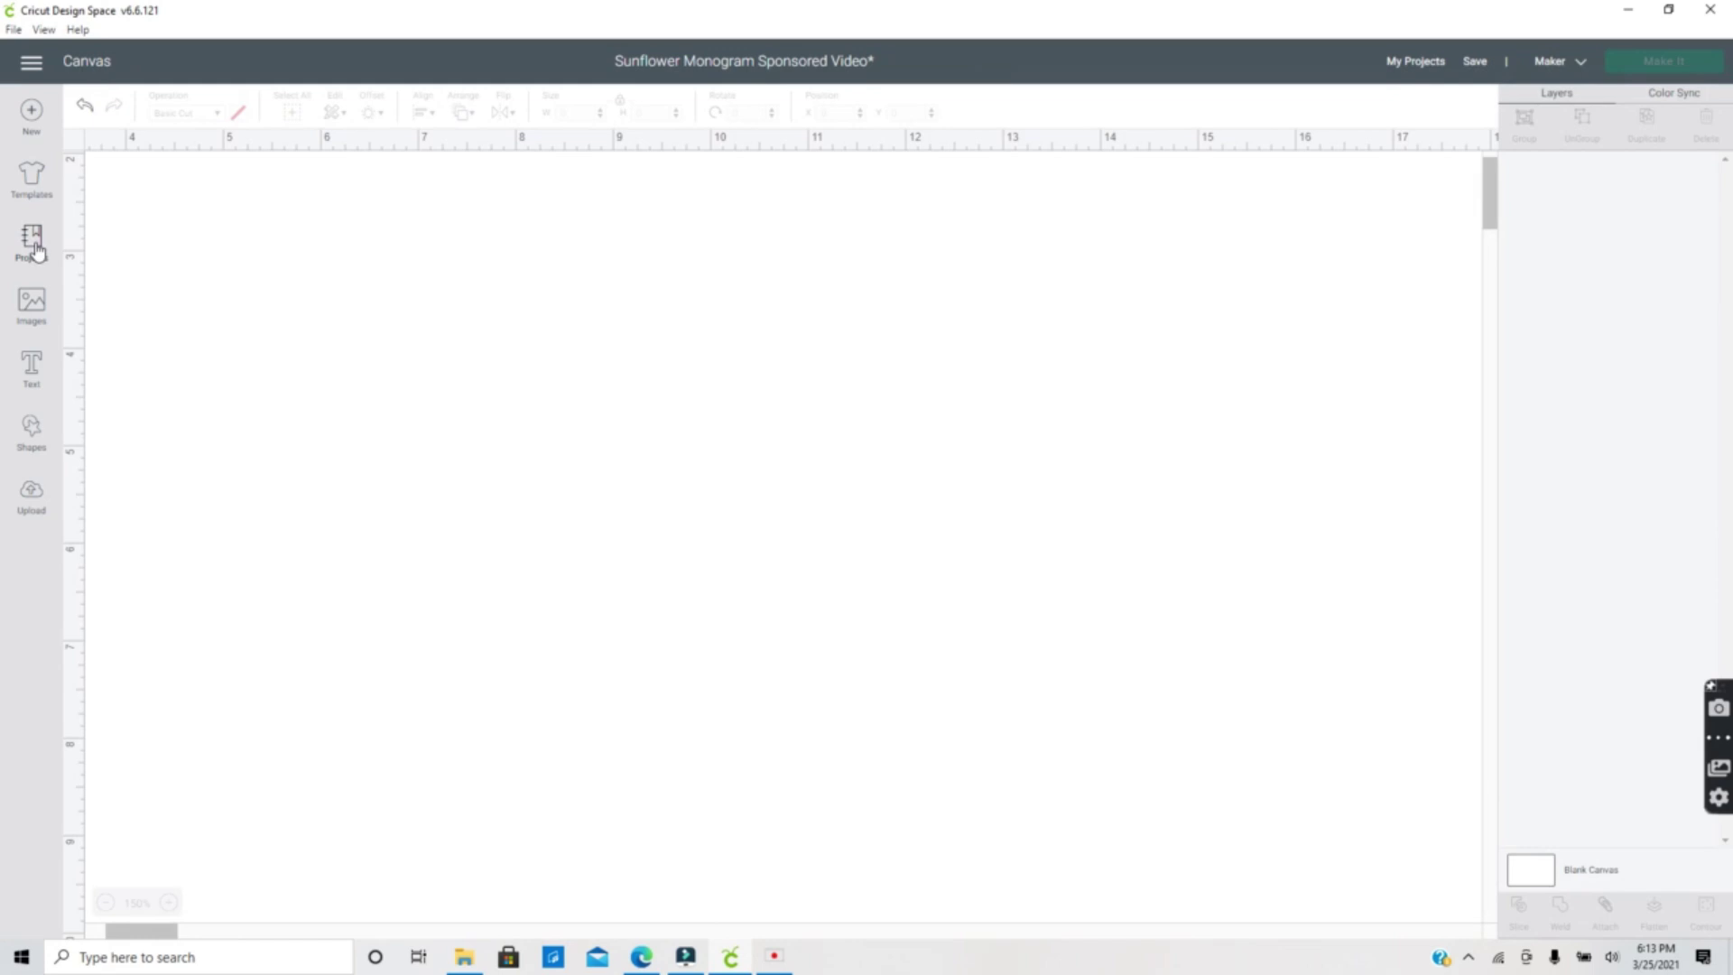
pyautogui.click(32, 239)
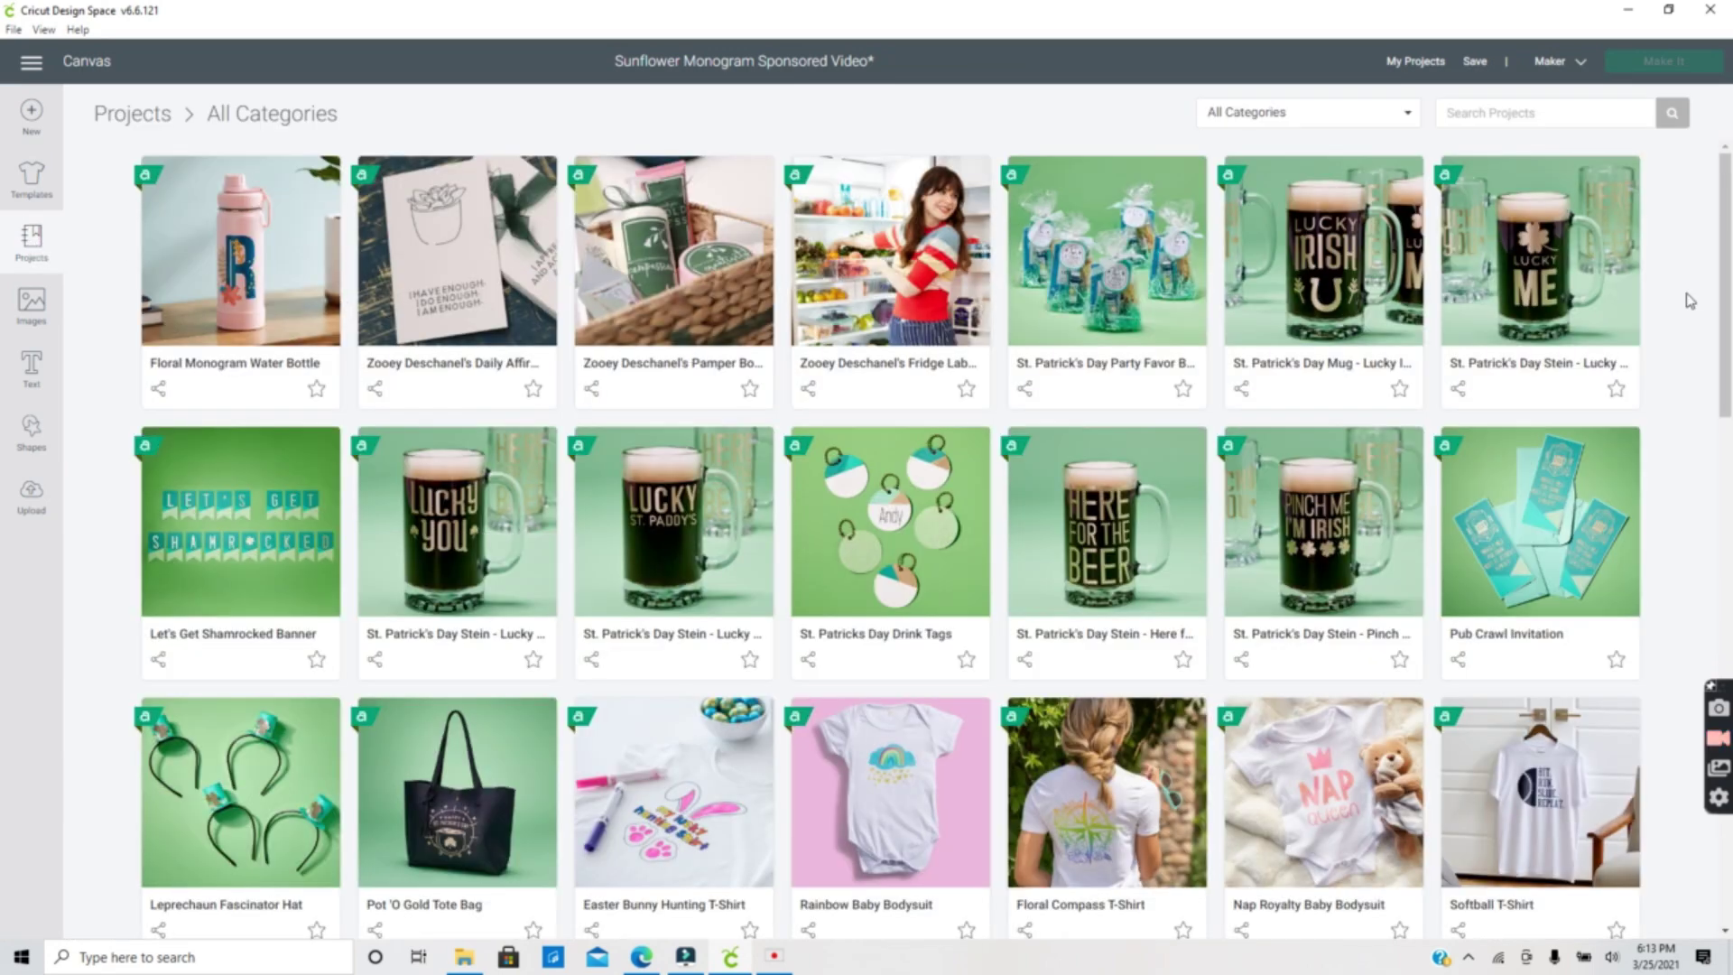
# Filter projects to Cricut Access and free-for-Maker ones and search for sunflower.
pyautogui.moveTo(1728, 262); pyautogui.dragTo(1405, 123)
pyautogui.click(1405, 123)
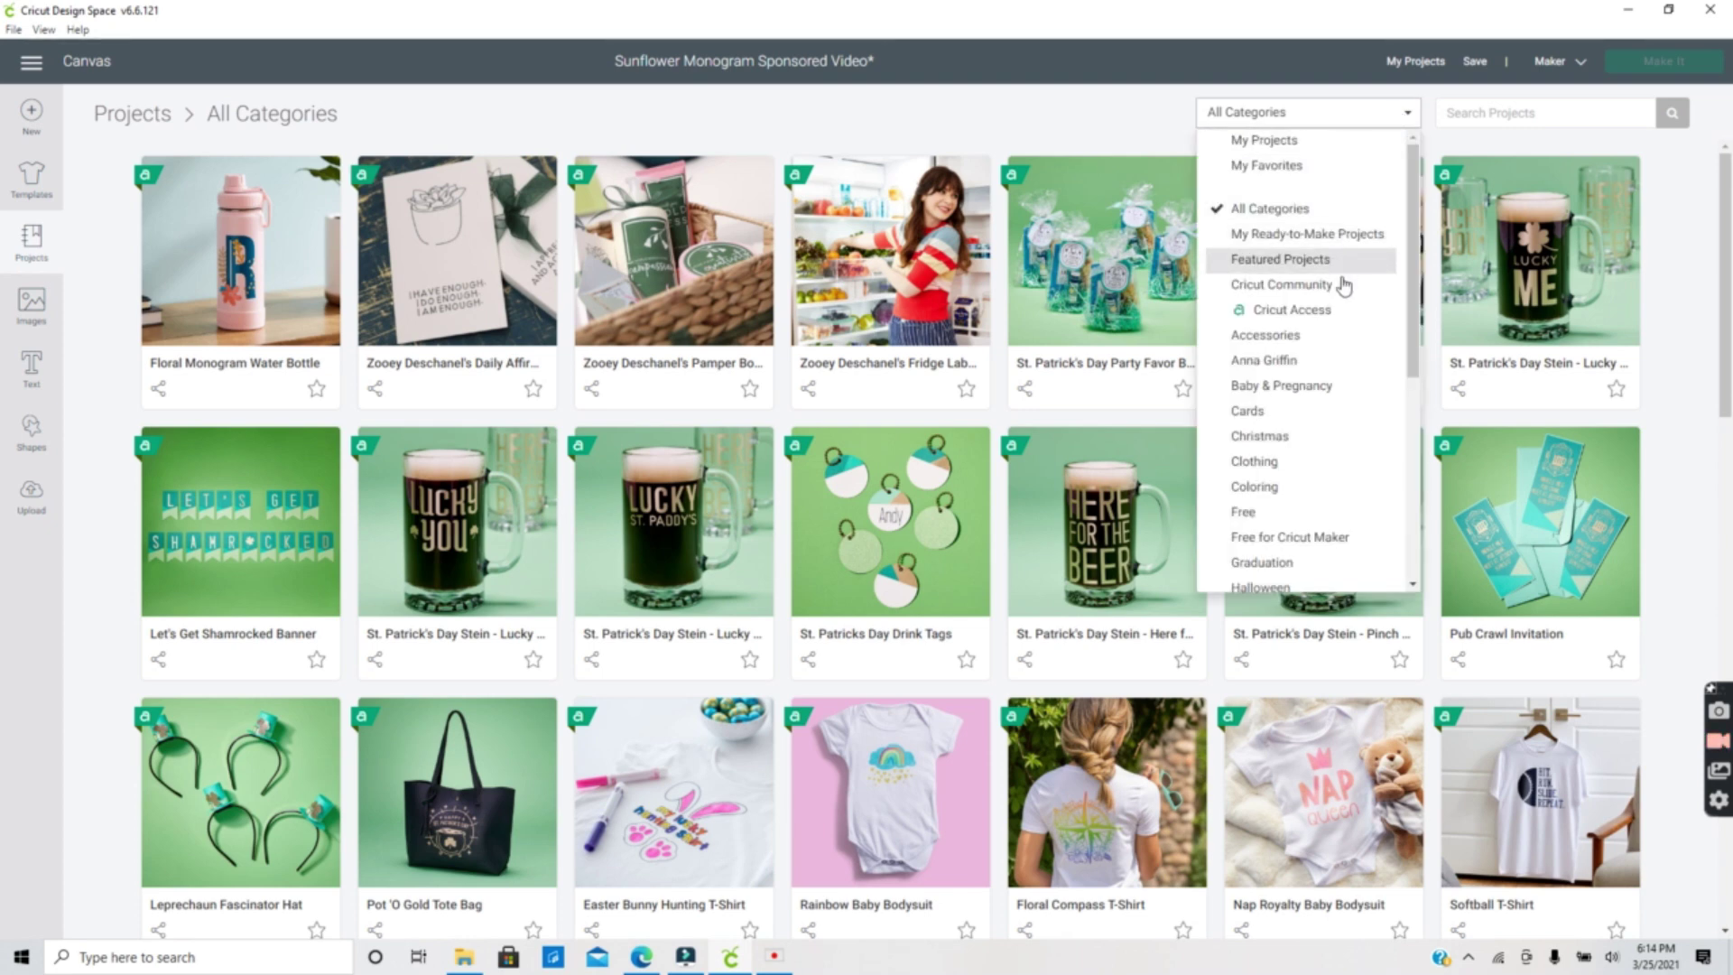
pyautogui.click(1344, 310)
pyautogui.click(1339, 539)
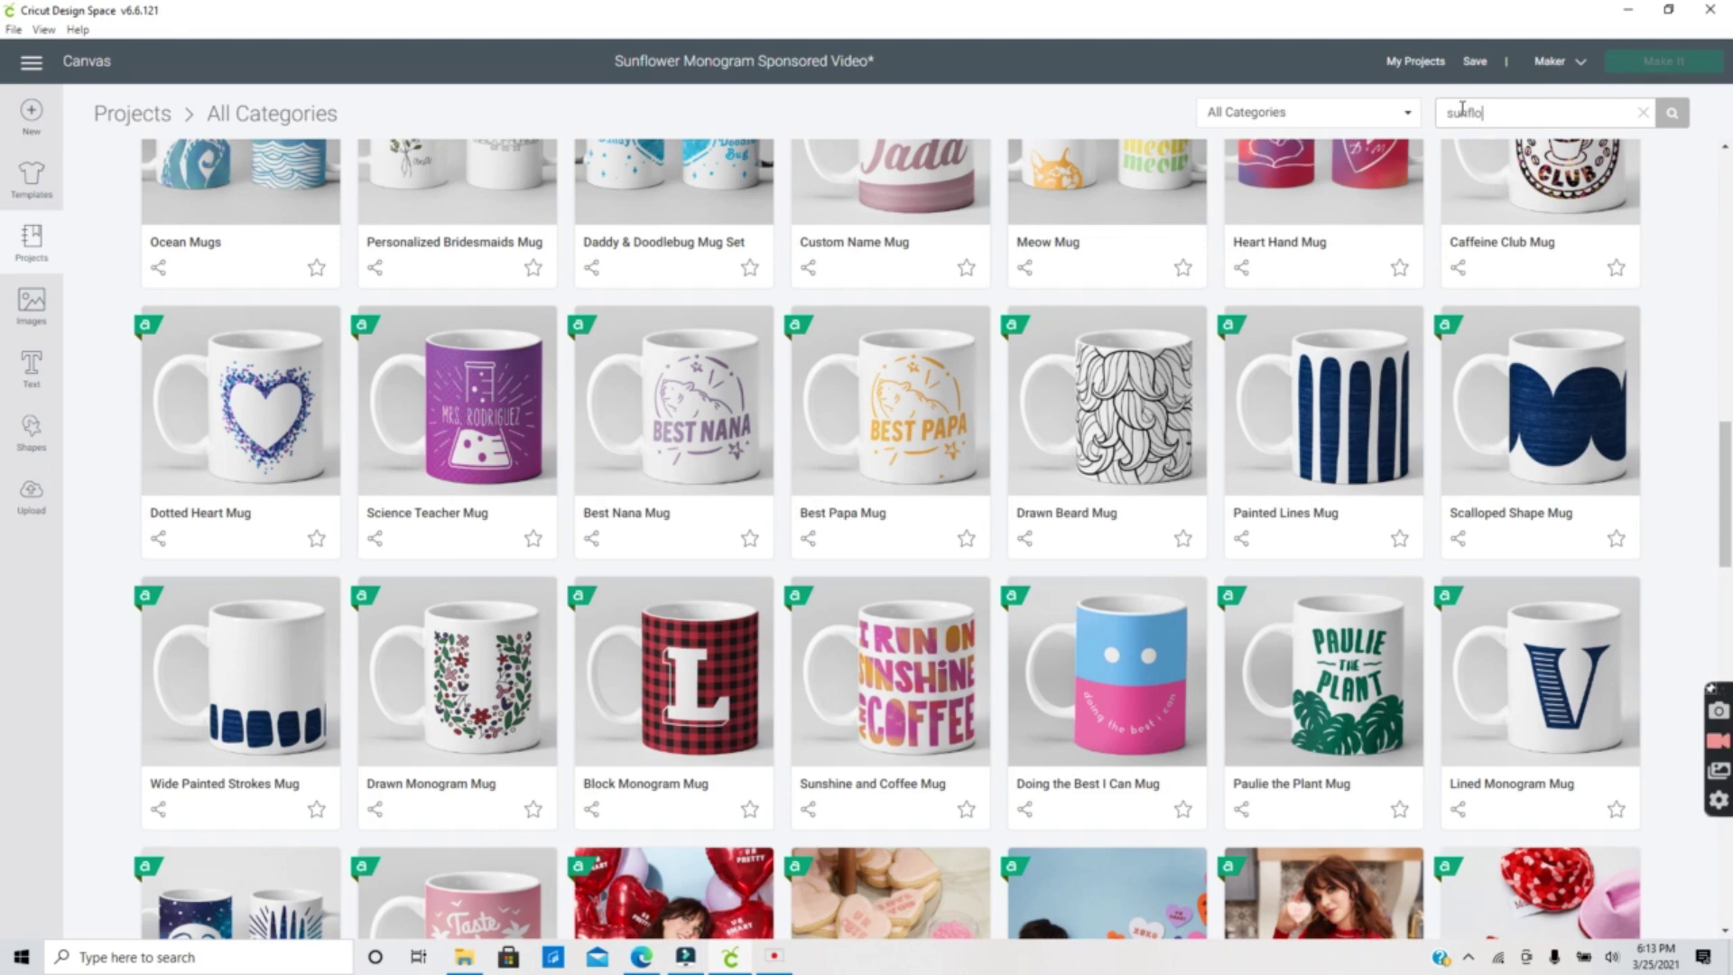
pyautogui.press('Return')
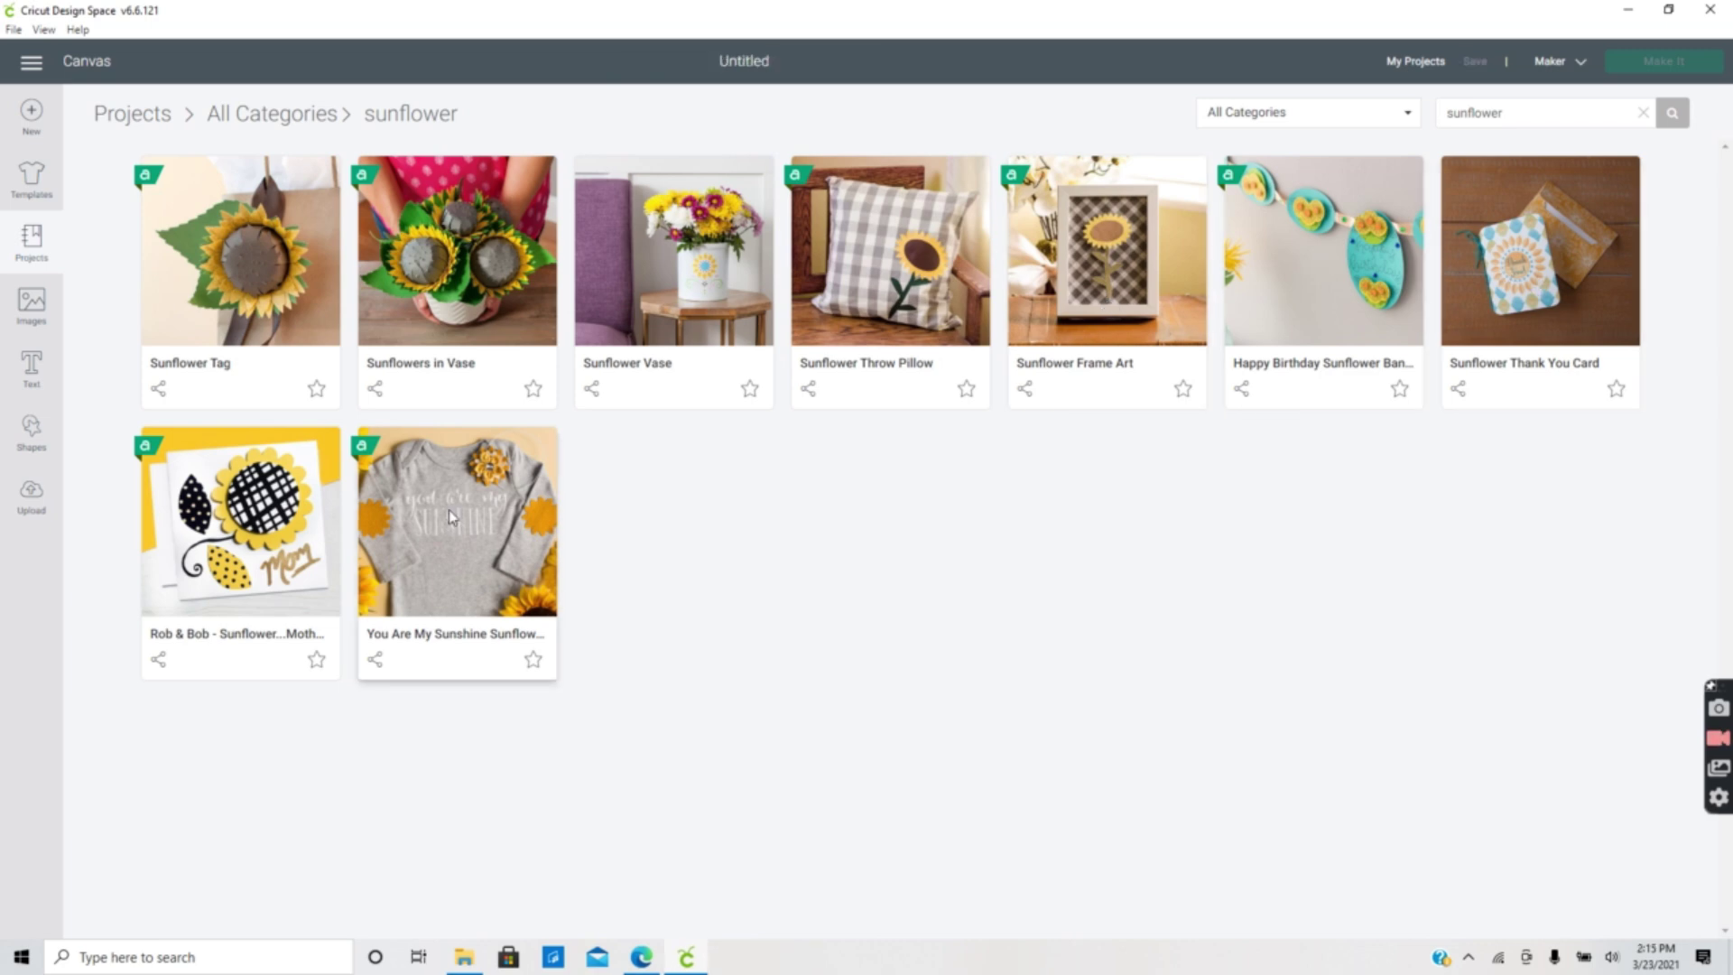
# Open the You Are My Sunshine bodysuit project and scroll through its details.
pyautogui.click(449, 511)
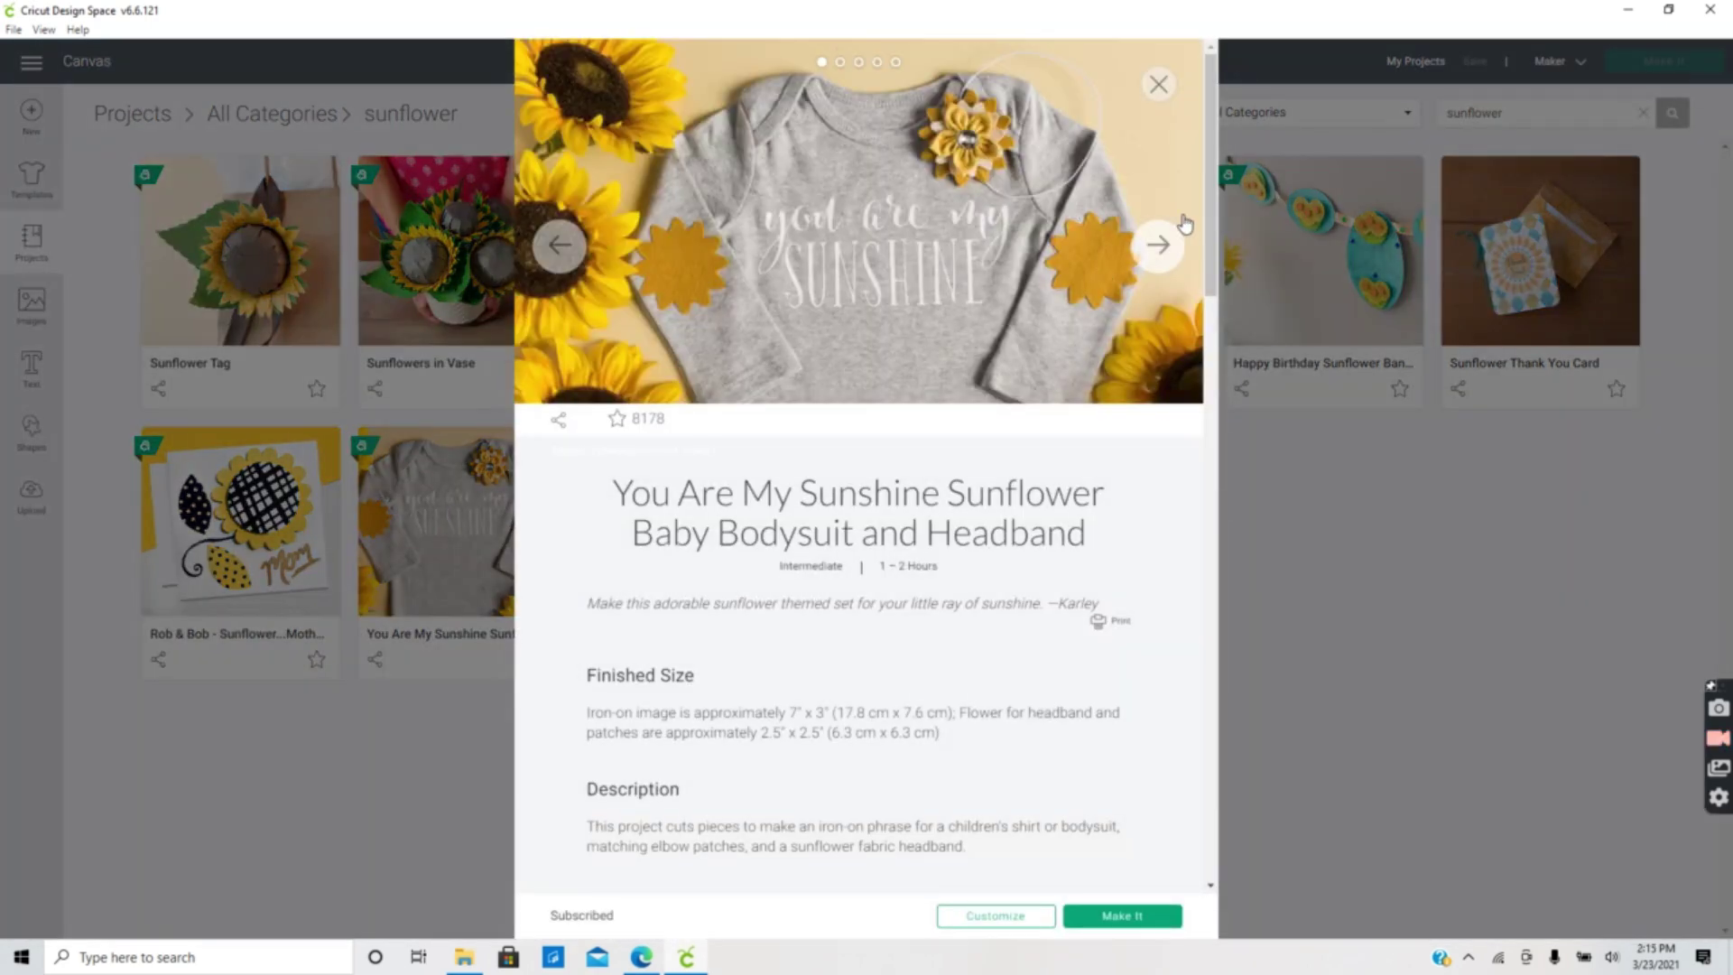
pyautogui.moveTo(1212, 251); pyautogui.dragTo(1228, 582)
pyautogui.scroll(-1, 1228, 469)
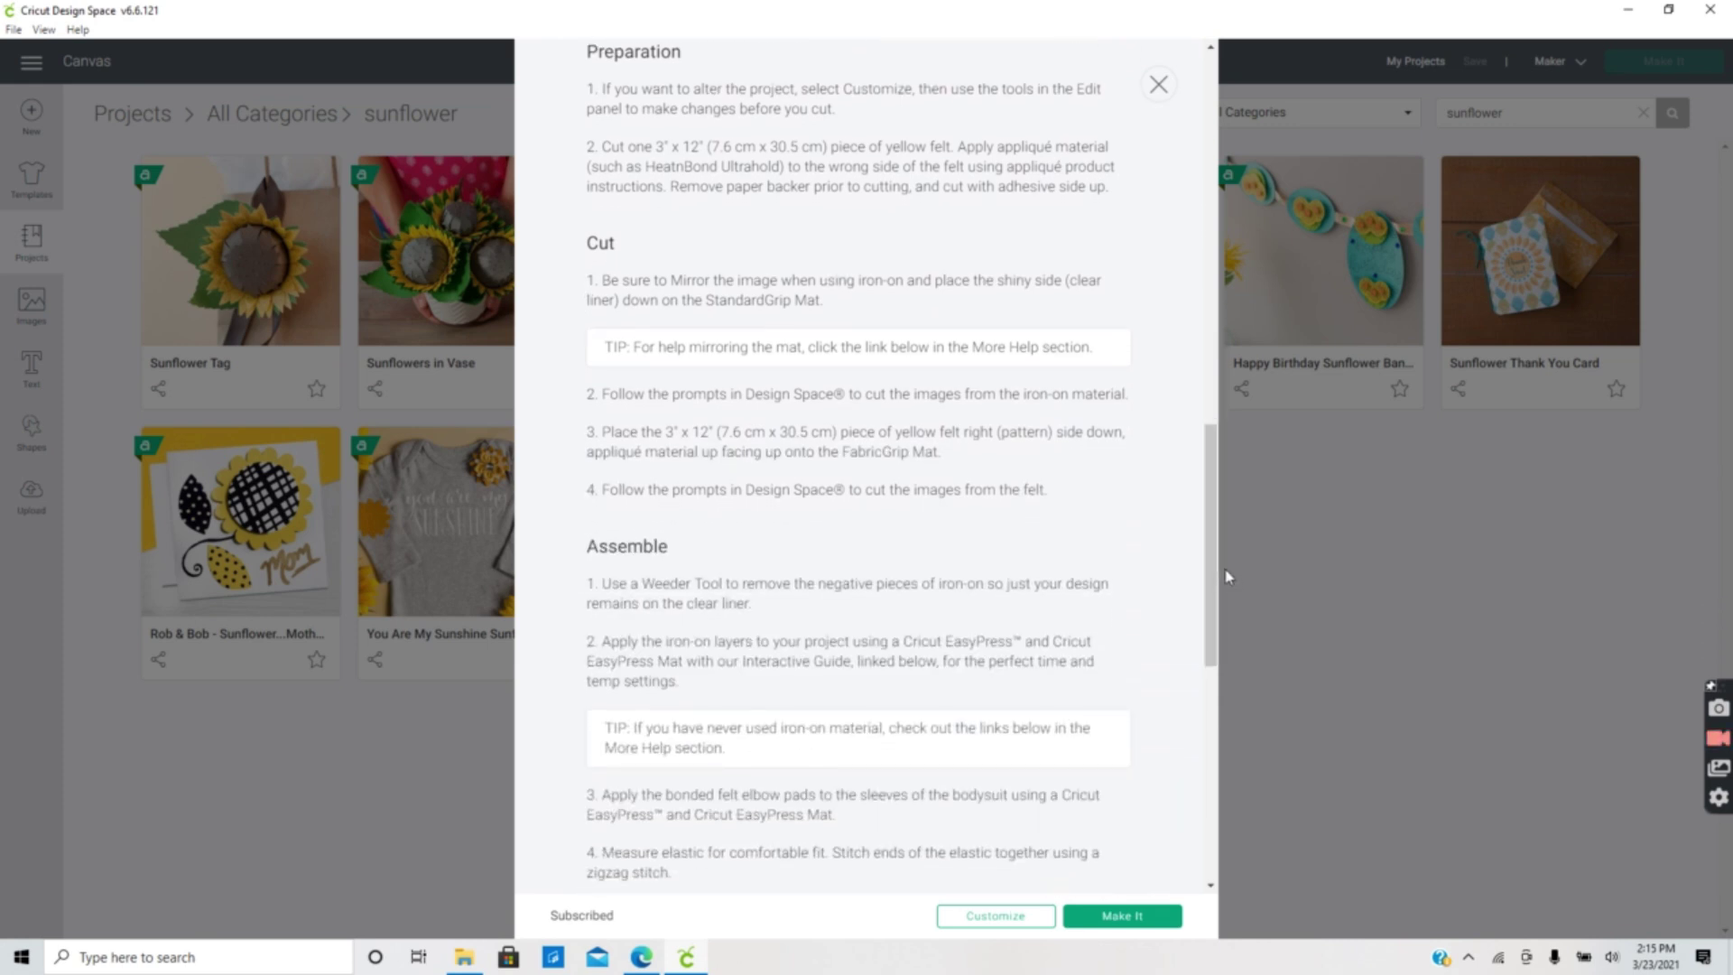
pyautogui.scroll(-2, 1225, 589)
pyautogui.scroll(-4, 1224, 591)
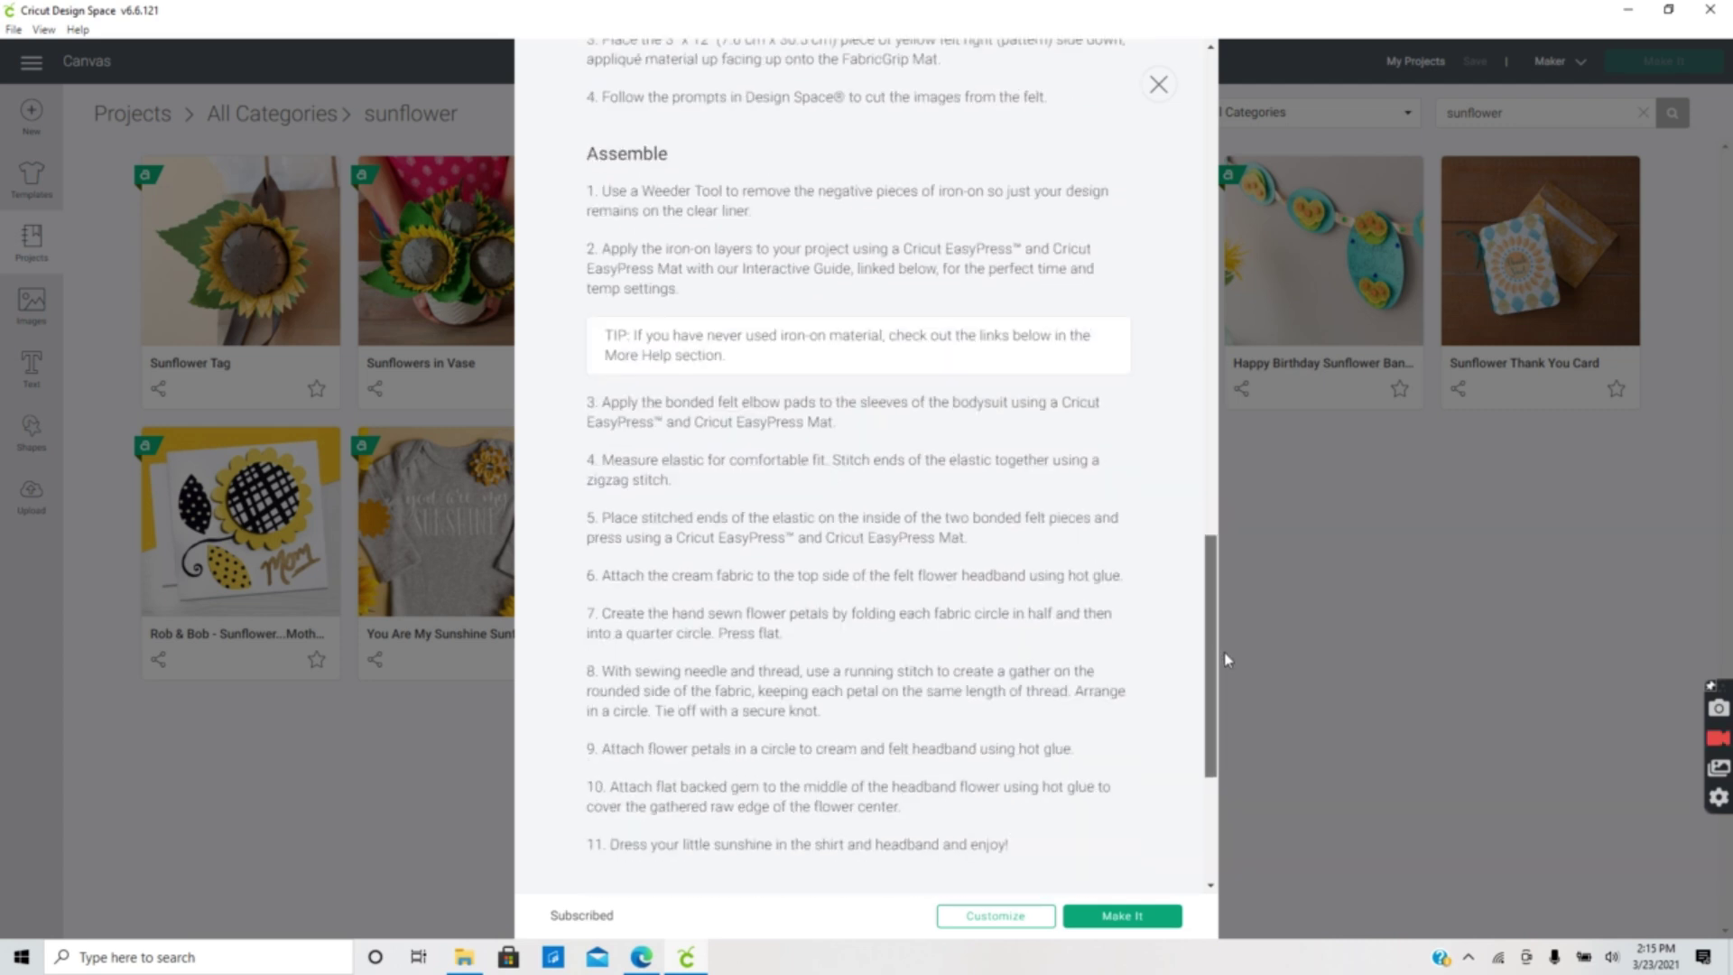
pyautogui.scroll(-2, 1217, 660)
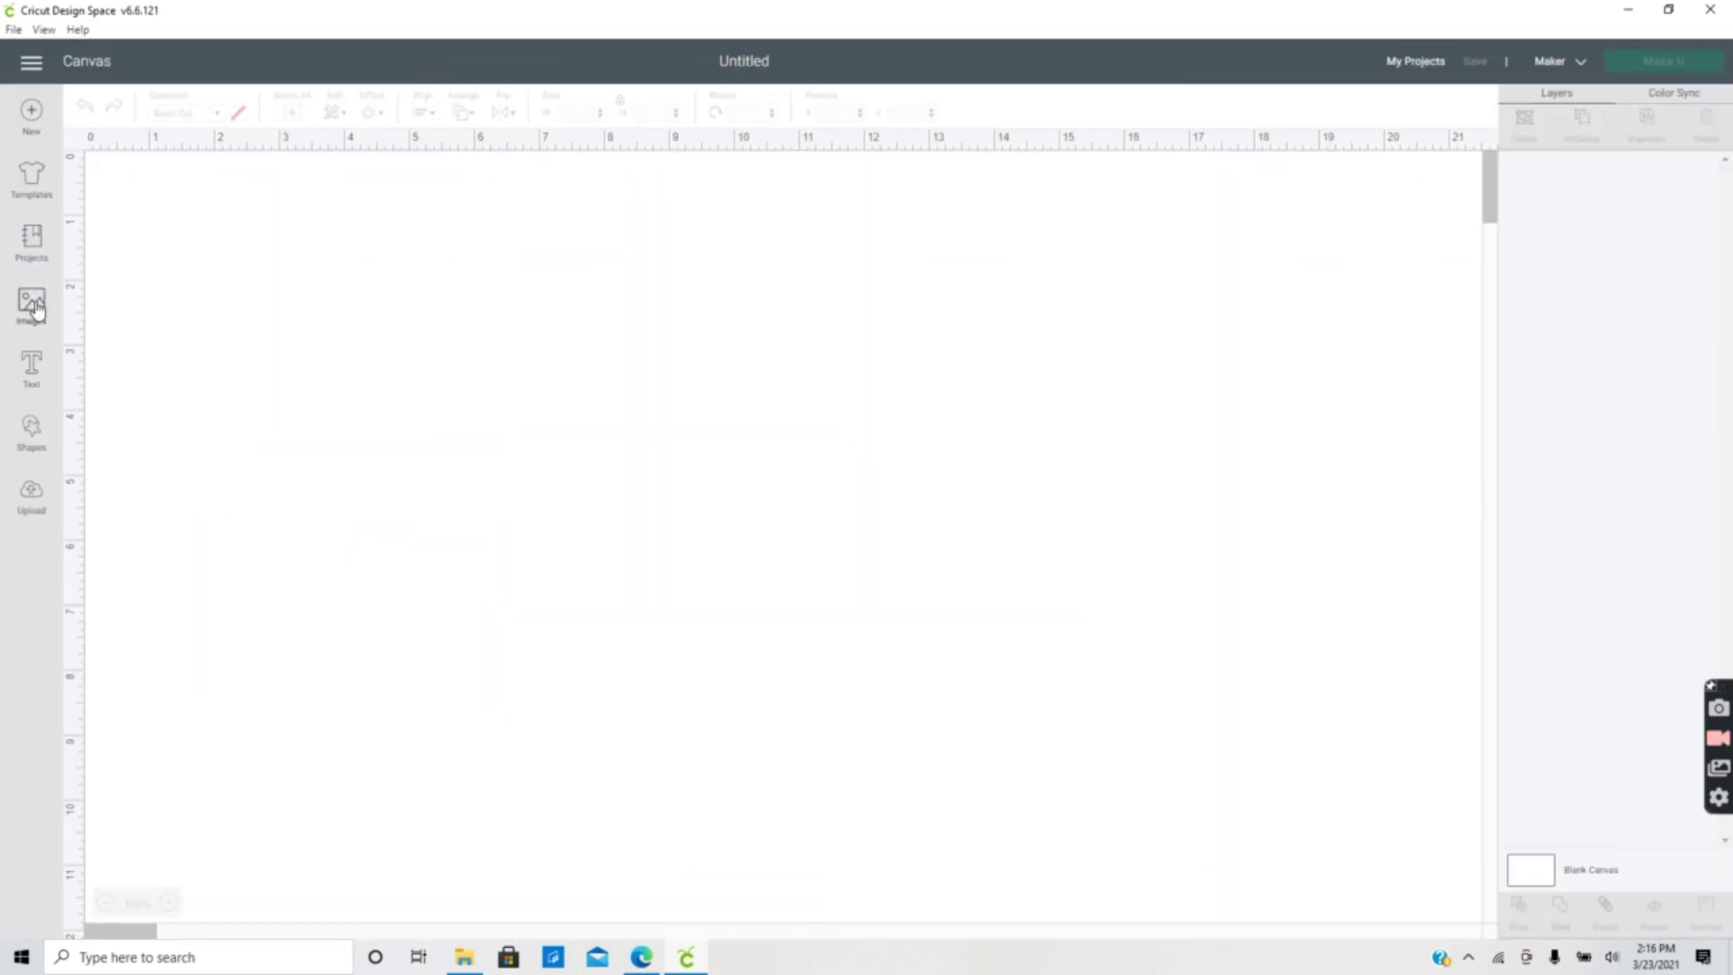
# Search the image library for sunflower images.
pyautogui.click(36, 311)
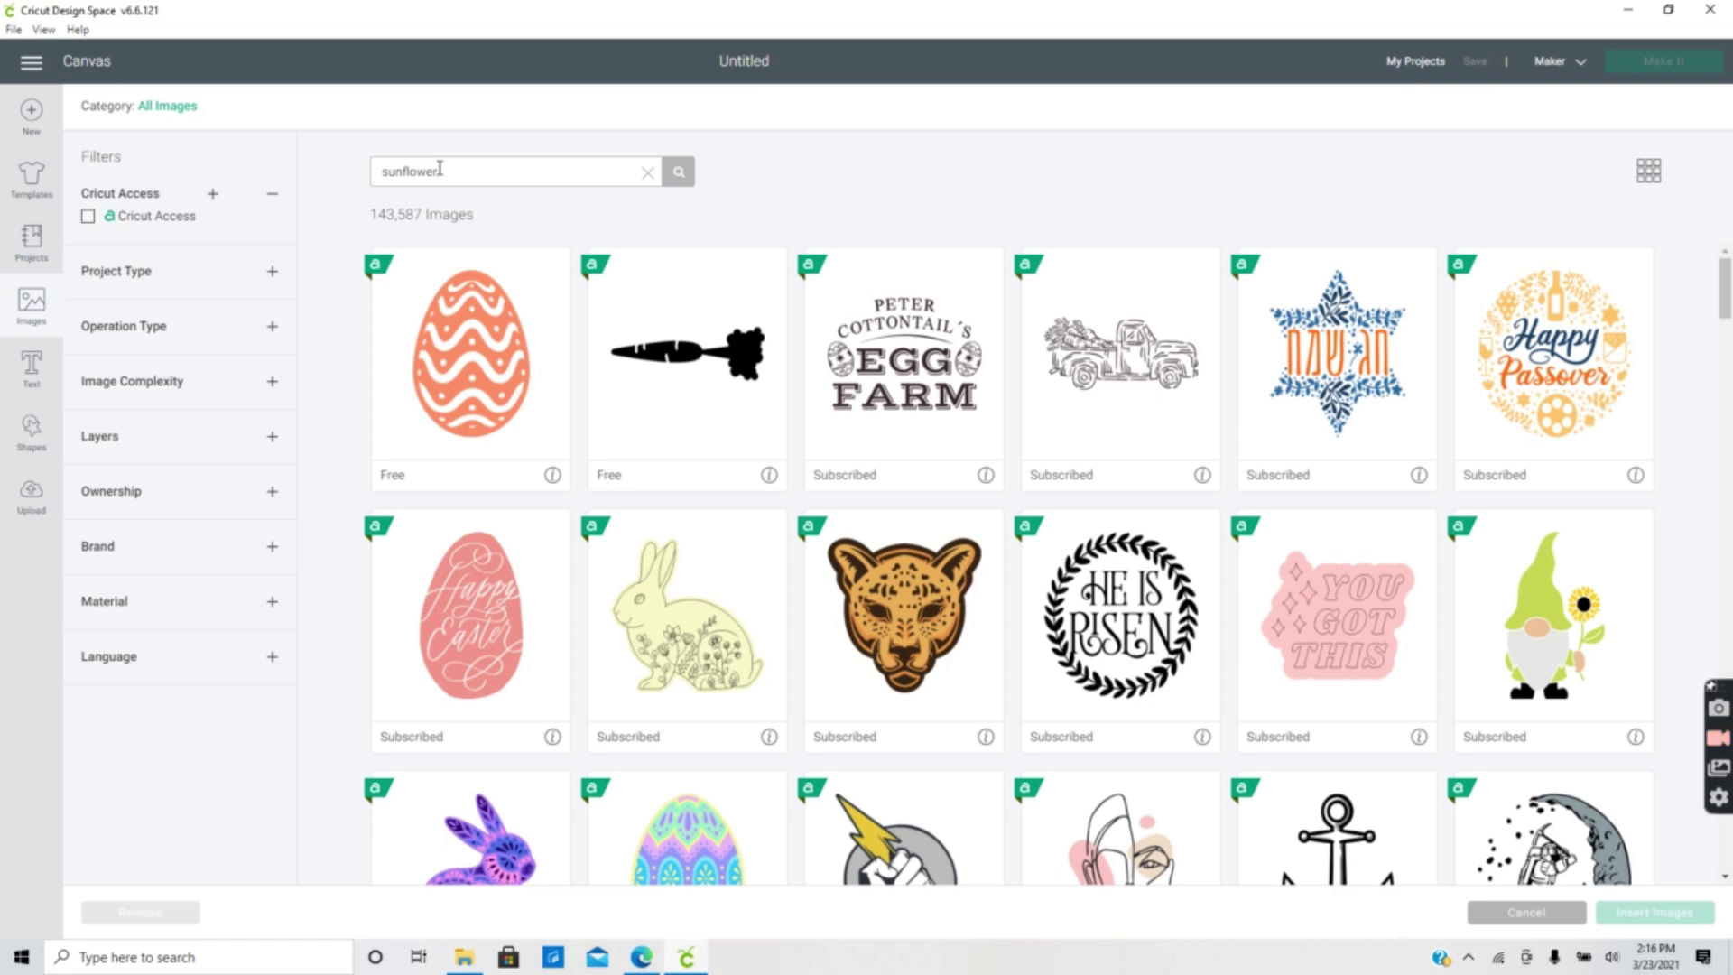
pyautogui.press('Return')
pyautogui.moveTo(1726, 291); pyautogui.dragTo(1727, 400)
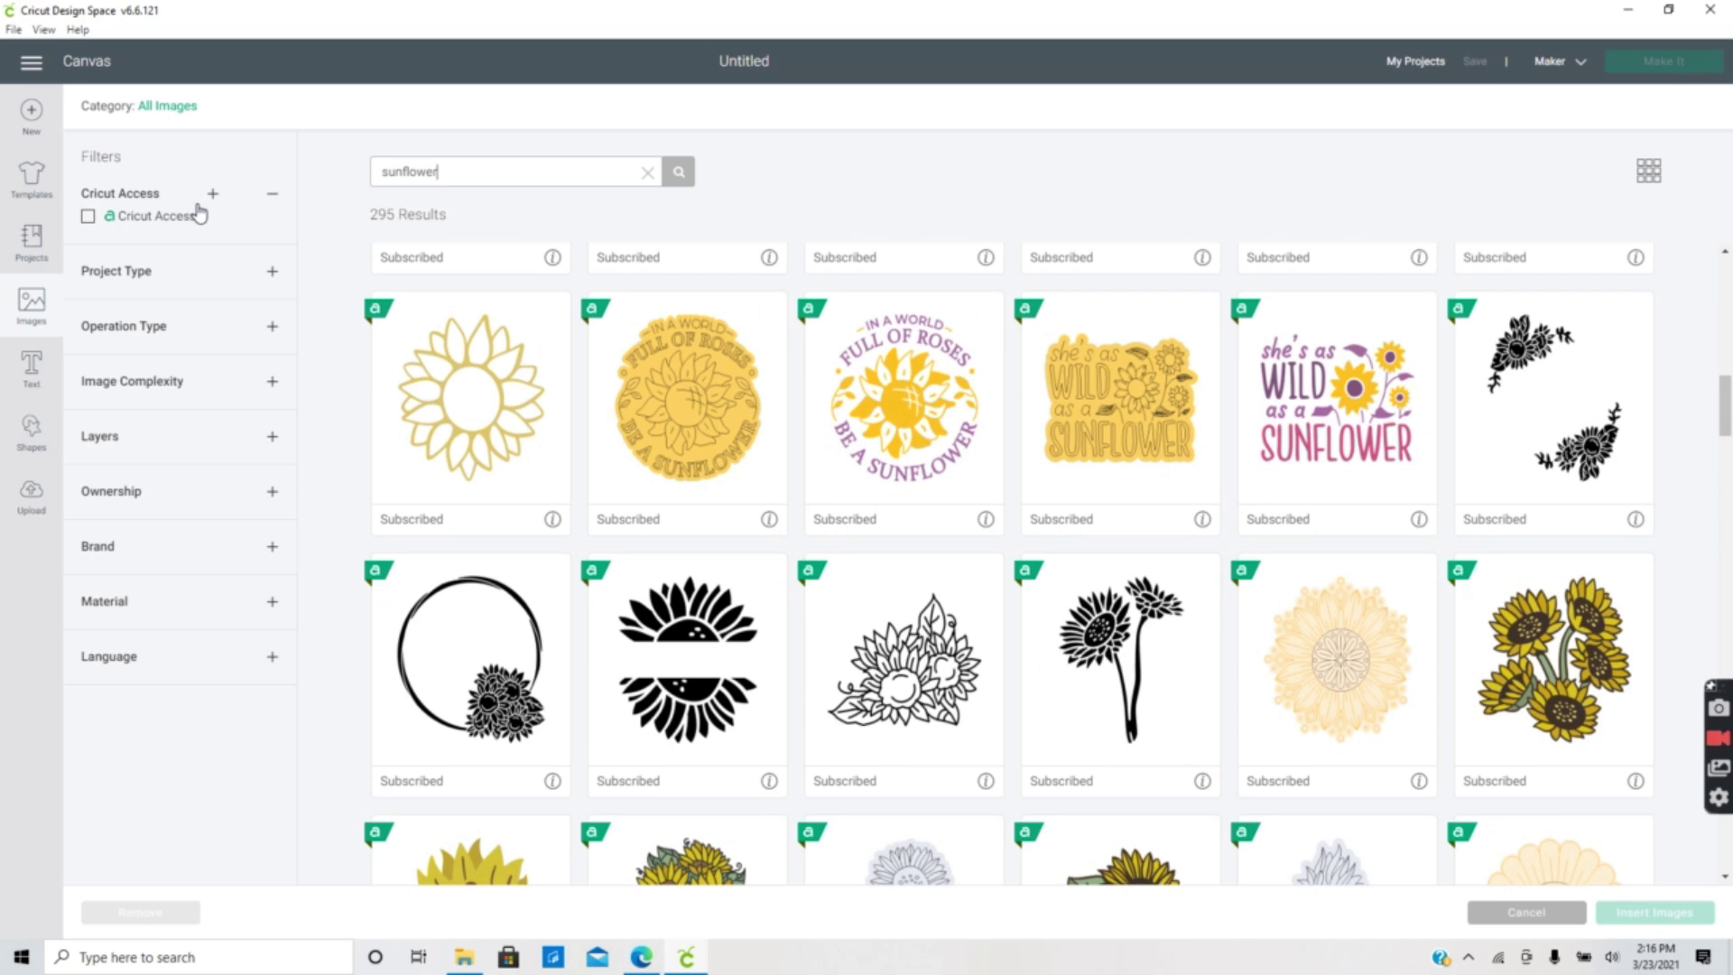
# Expand the Project Type, Operation Type and Material filters, then bring up the Fonts list.
pyautogui.click(273, 273)
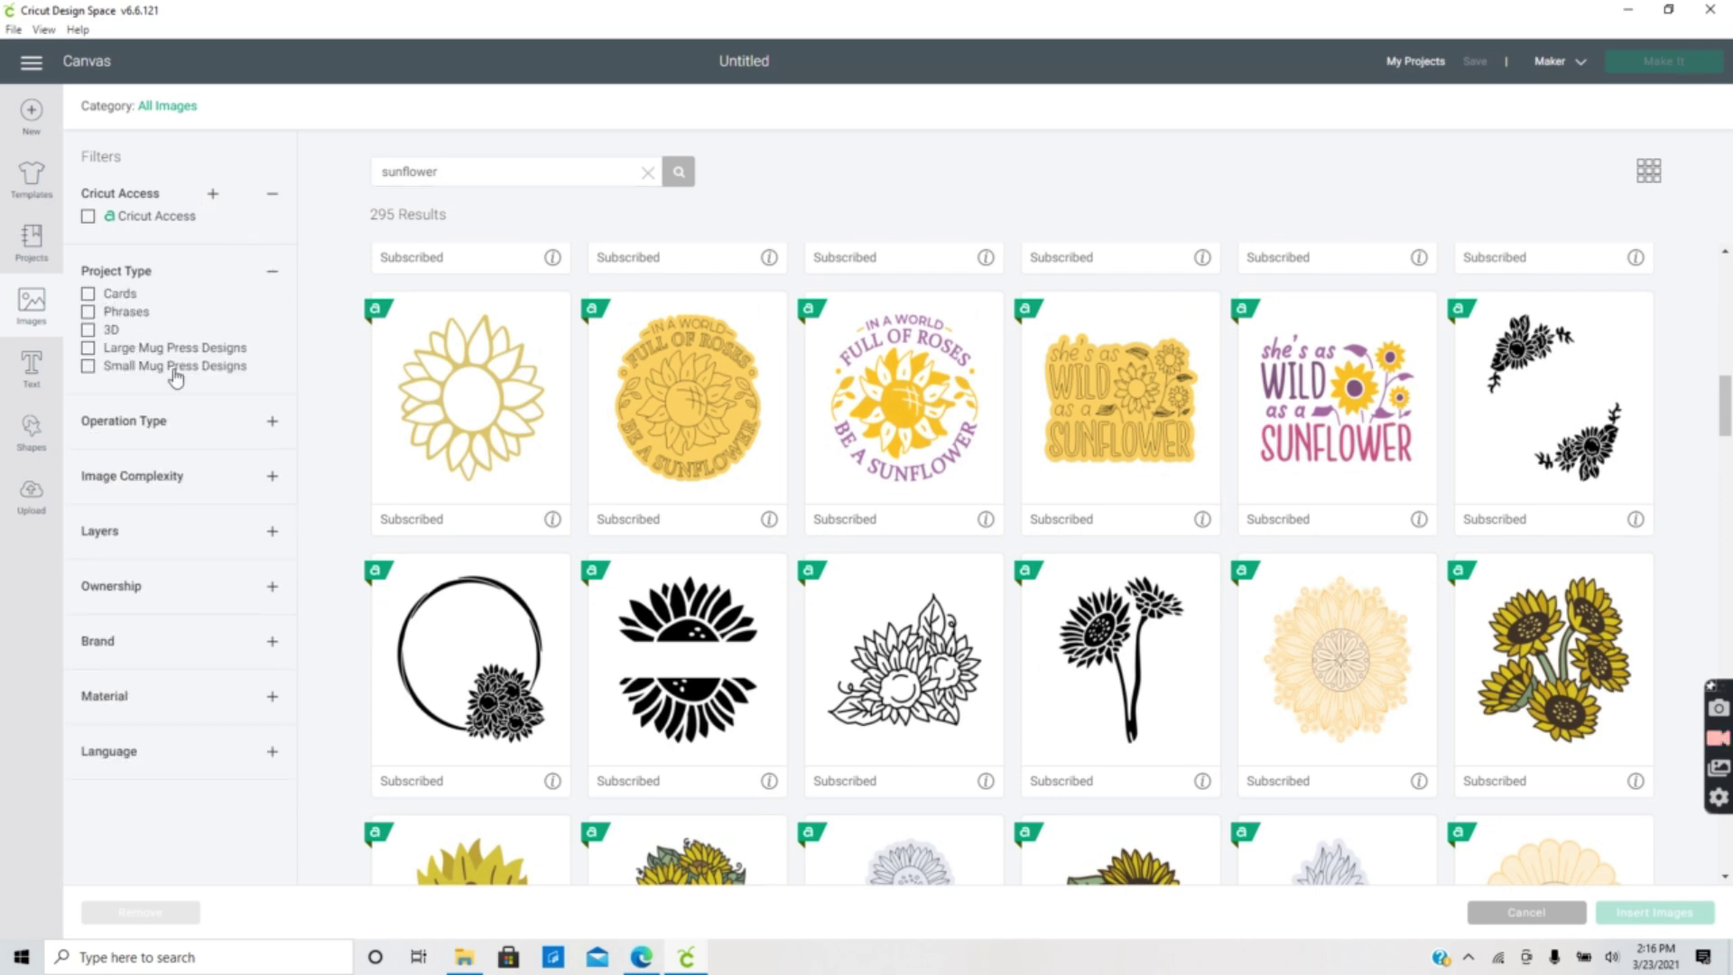
pyautogui.click(271, 424)
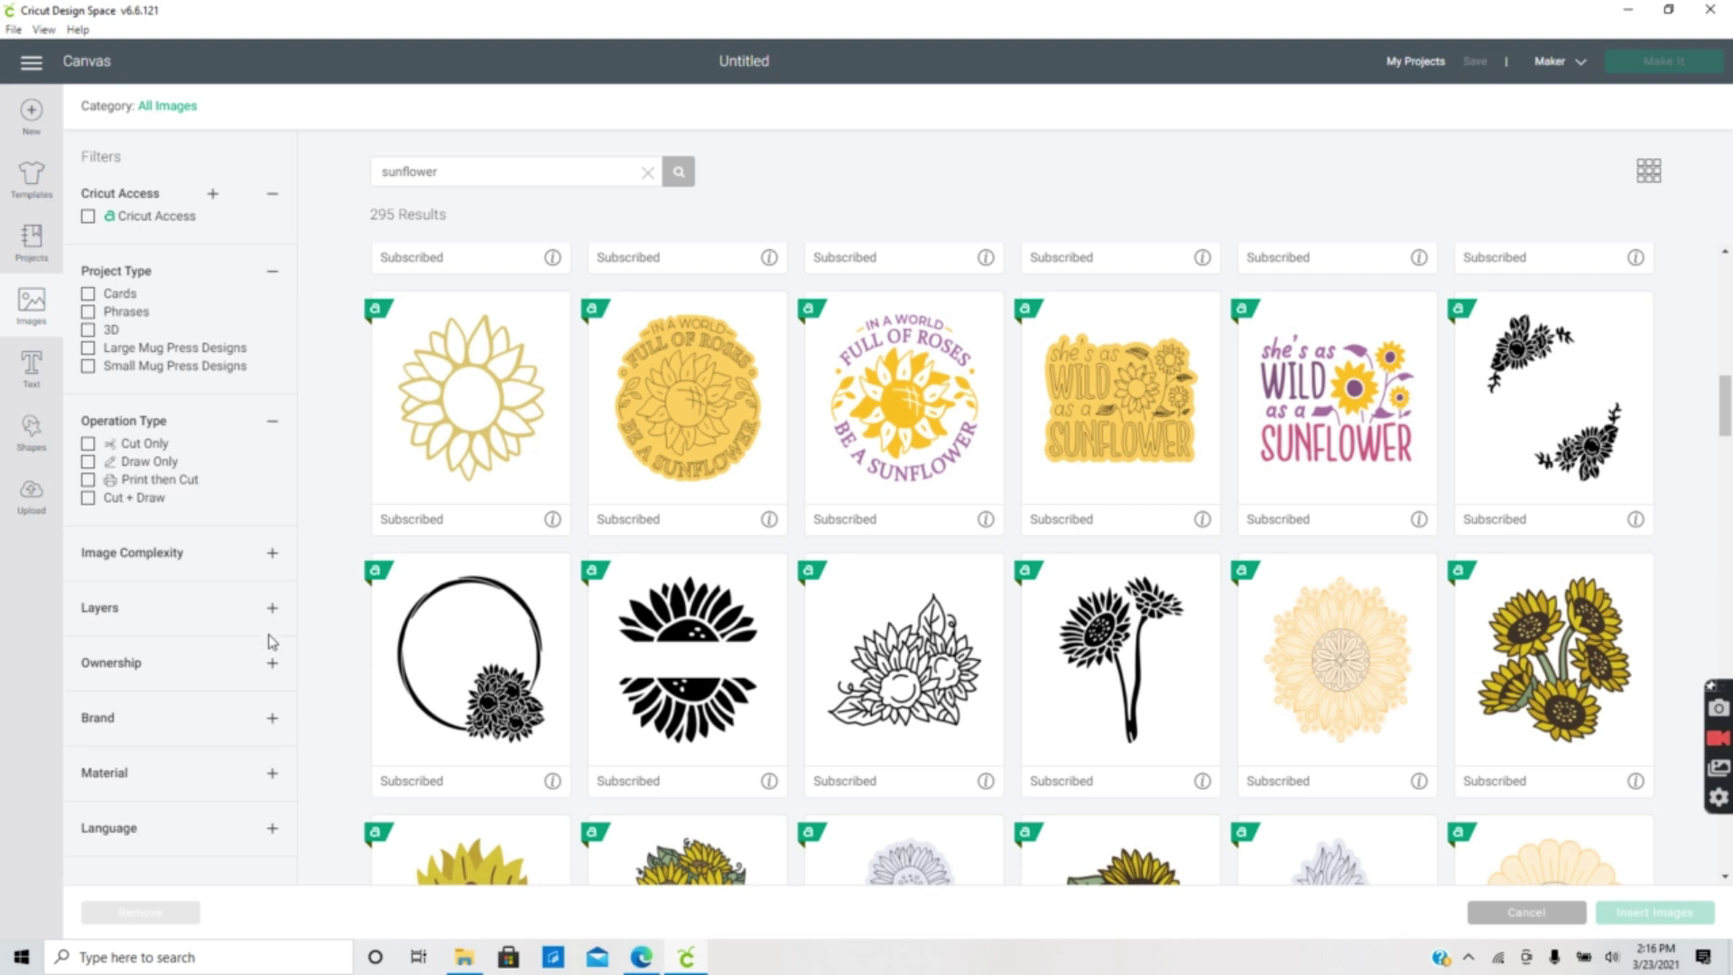
pyautogui.click(271, 774)
pyautogui.scroll(-1, 234, 780)
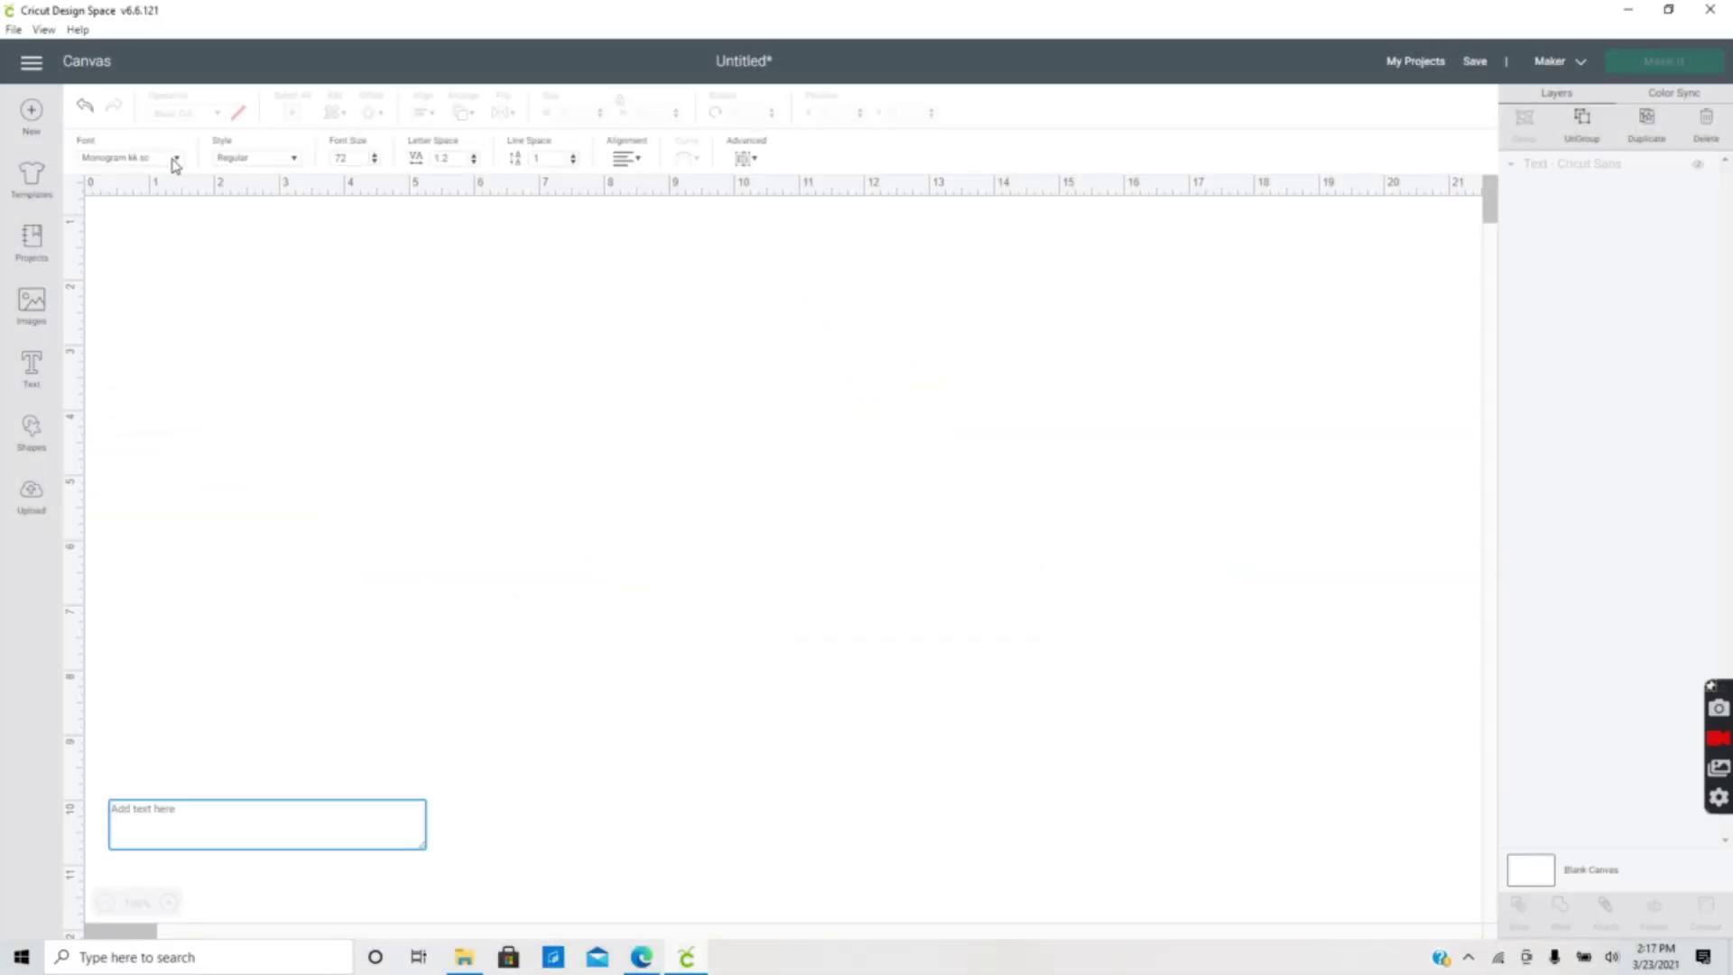
pyautogui.click(176, 160)
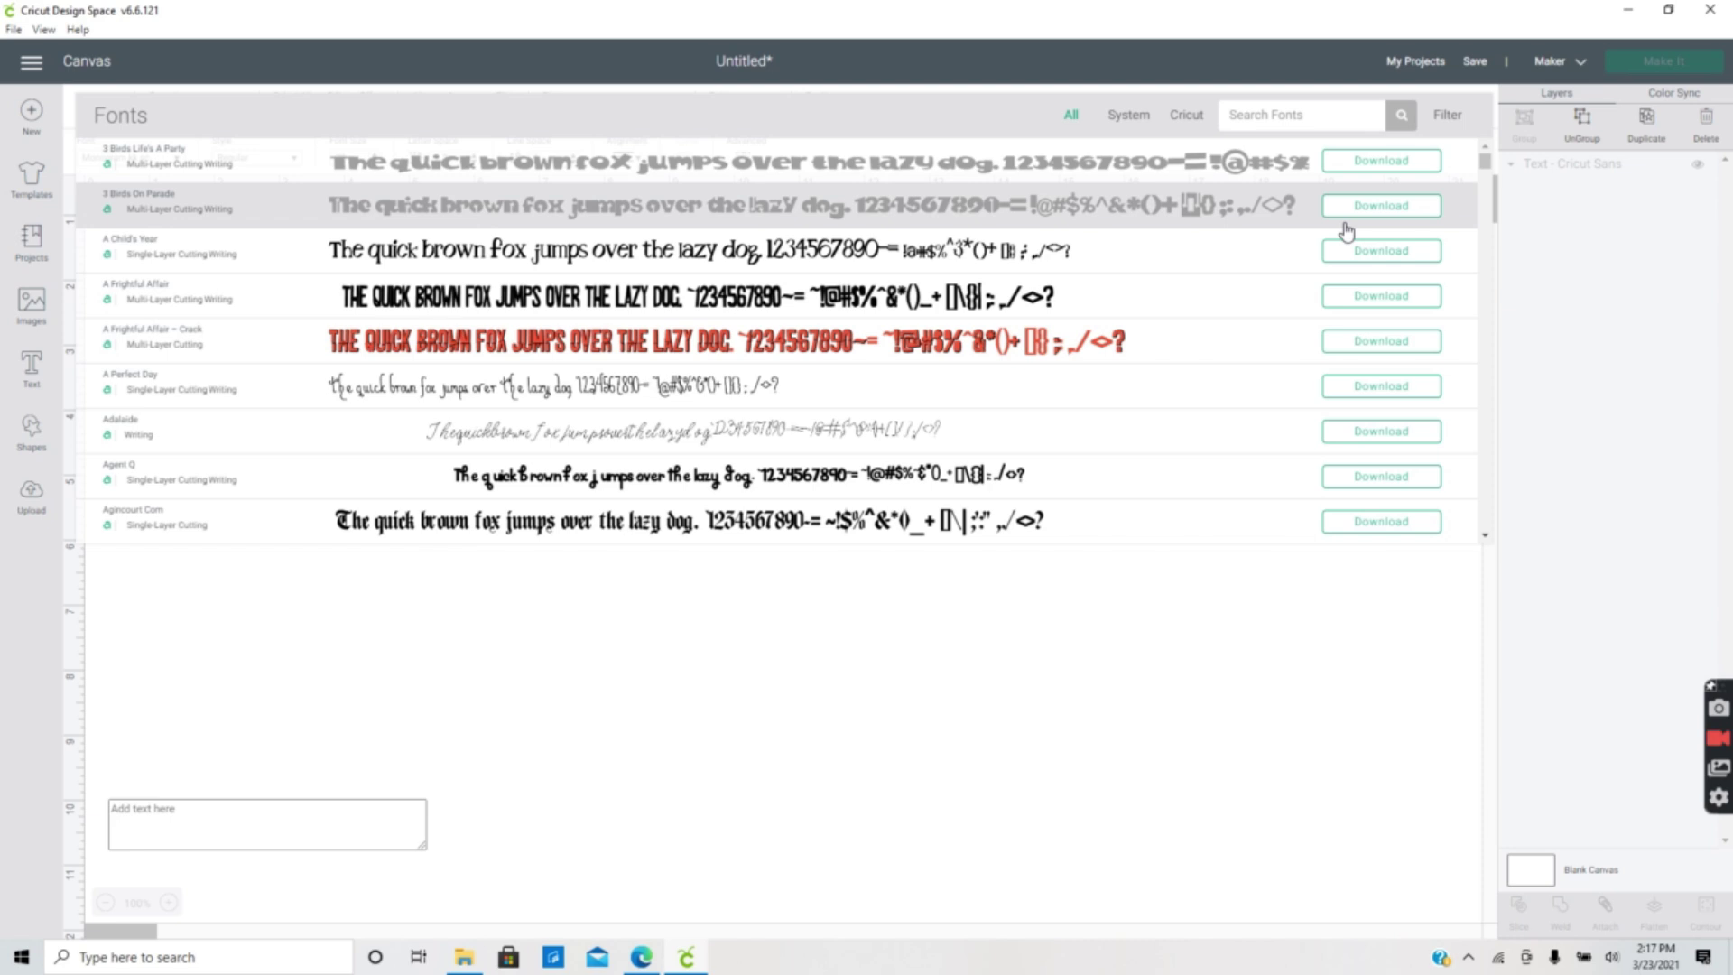
# Add a text box on the canvas reading 'Sunflower'.
pyautogui.click(1513, 194)
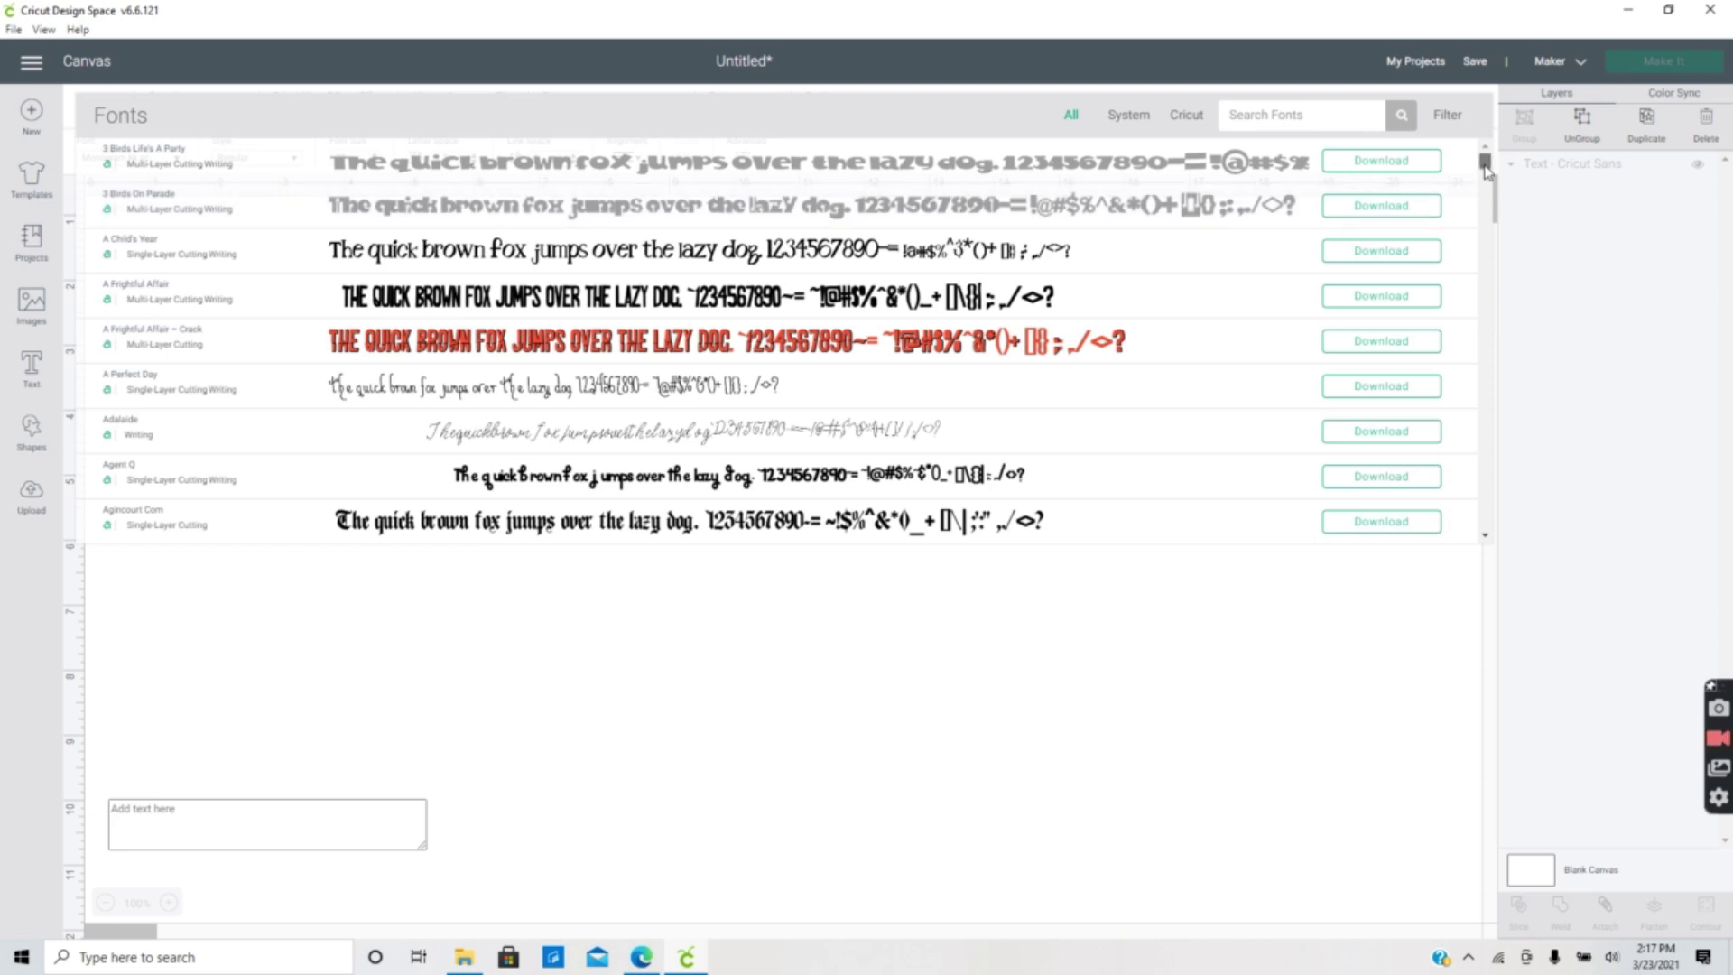
pyautogui.scroll(-3, 1487, 172)
pyautogui.click(206, 829)
pyautogui.write('Sunflower')
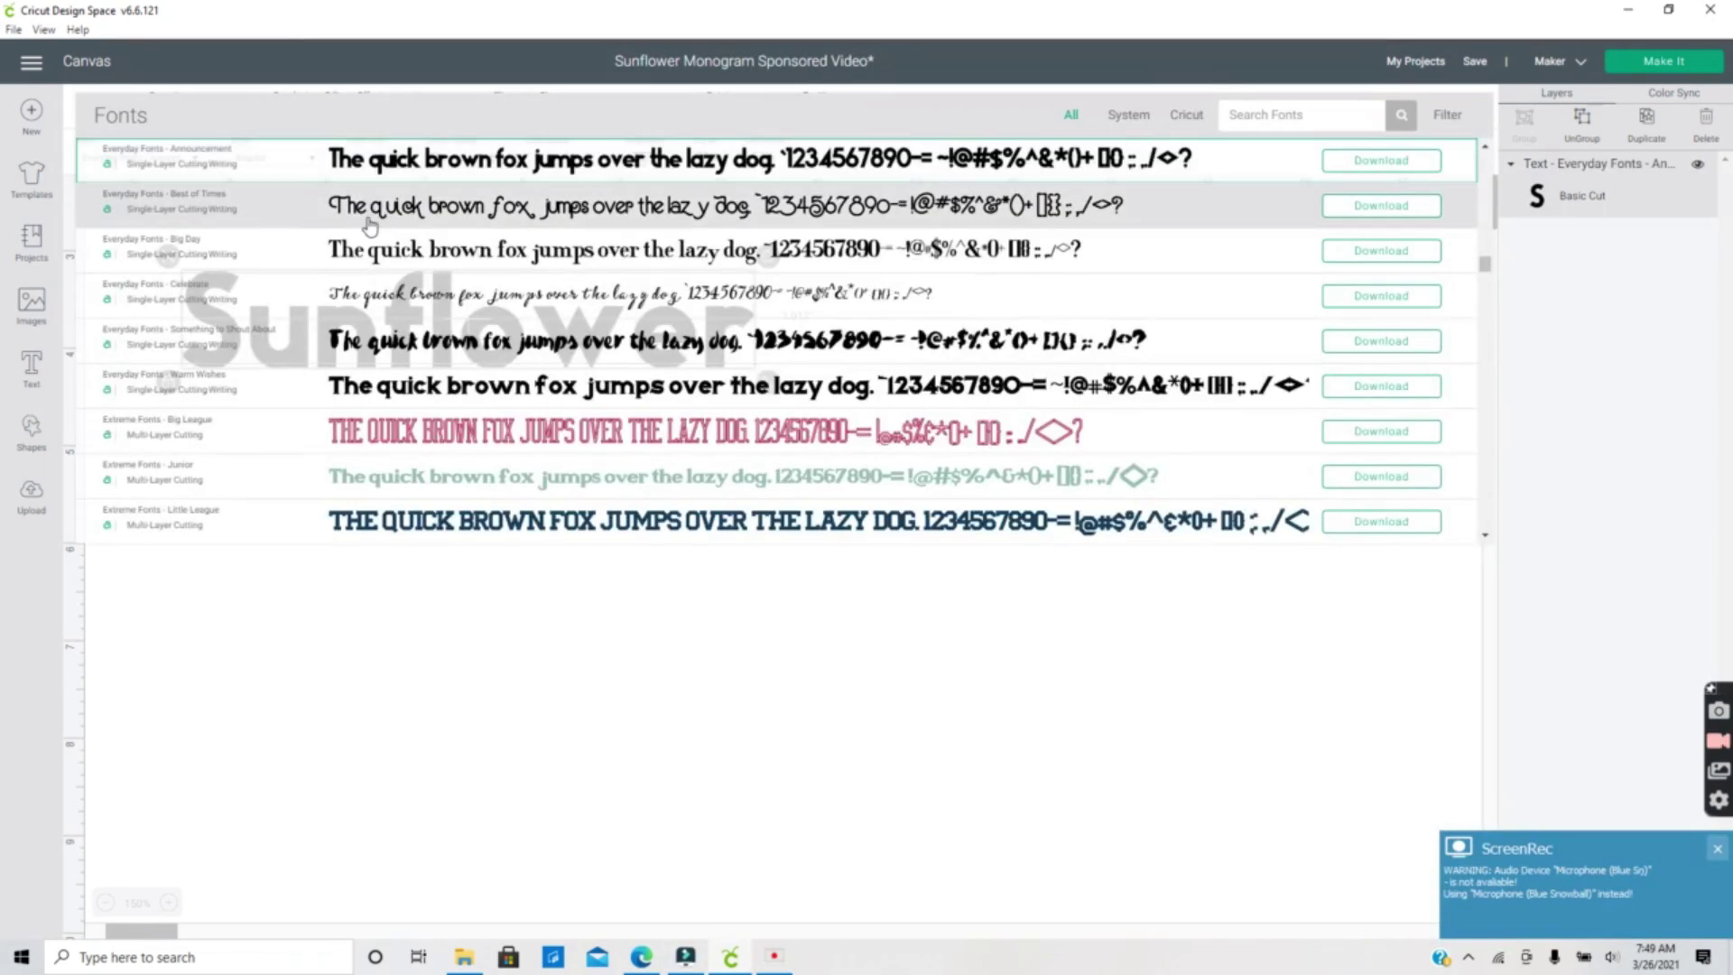
# Try Best of Times and Big League, then set Sunflower in Folk Art Festival and reposition it.
pyautogui.click(371, 226)
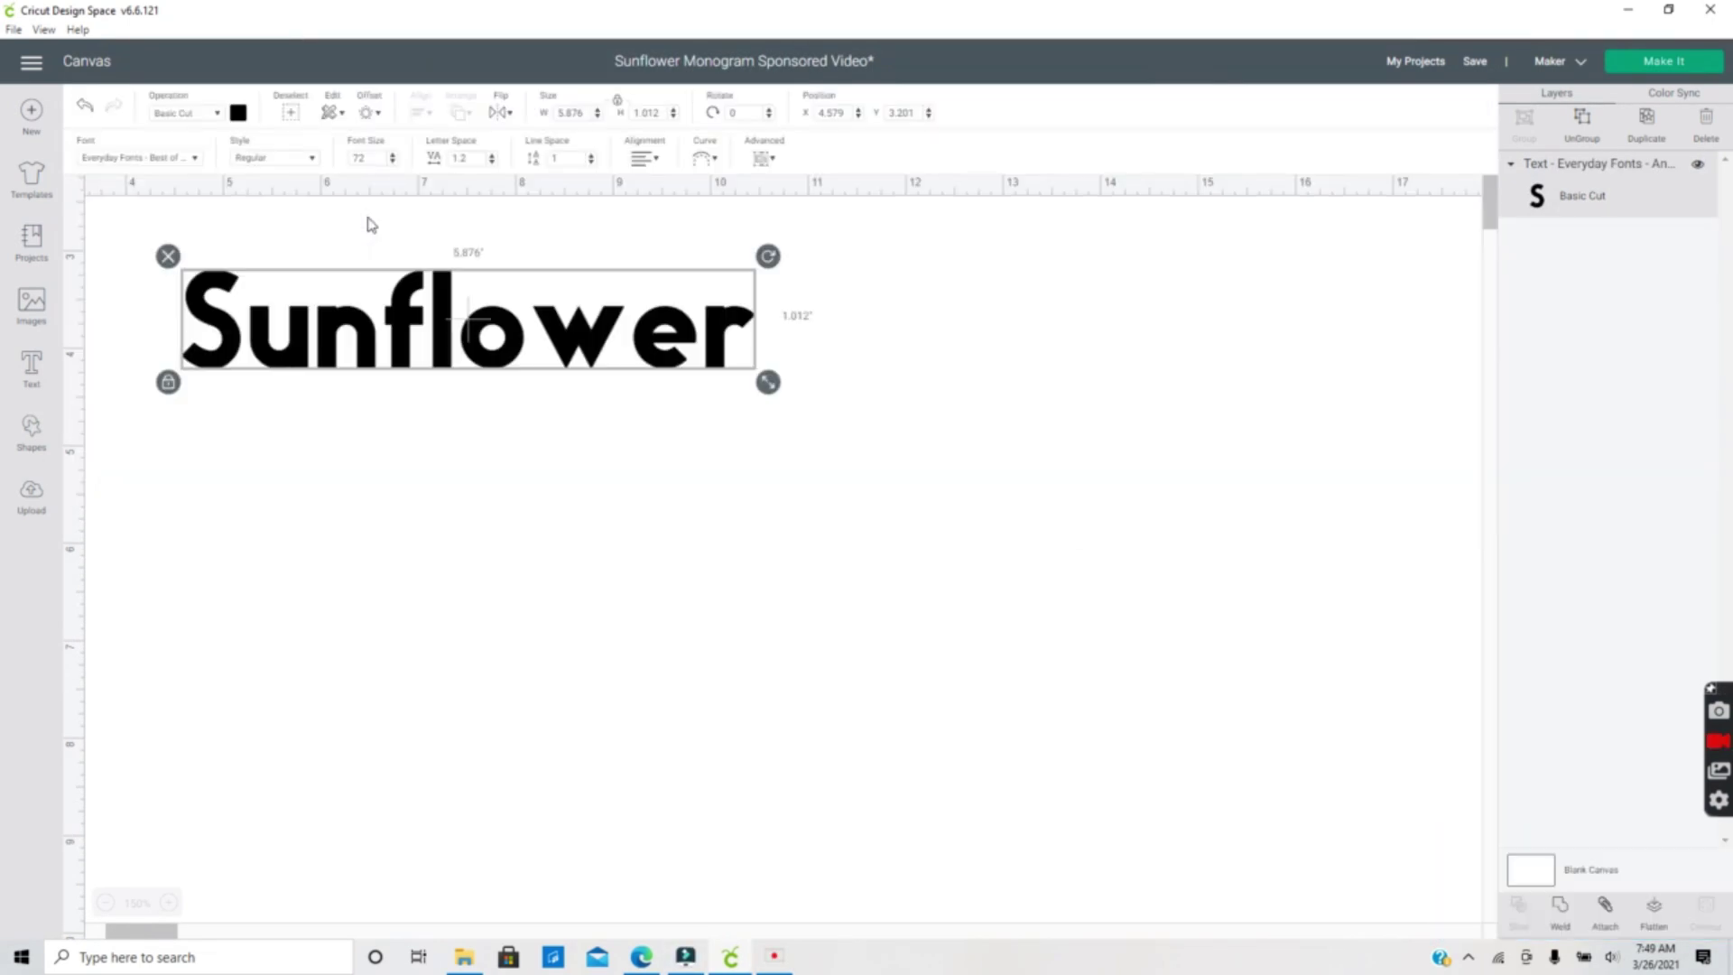
pyautogui.click(196, 160)
pyautogui.click(390, 406)
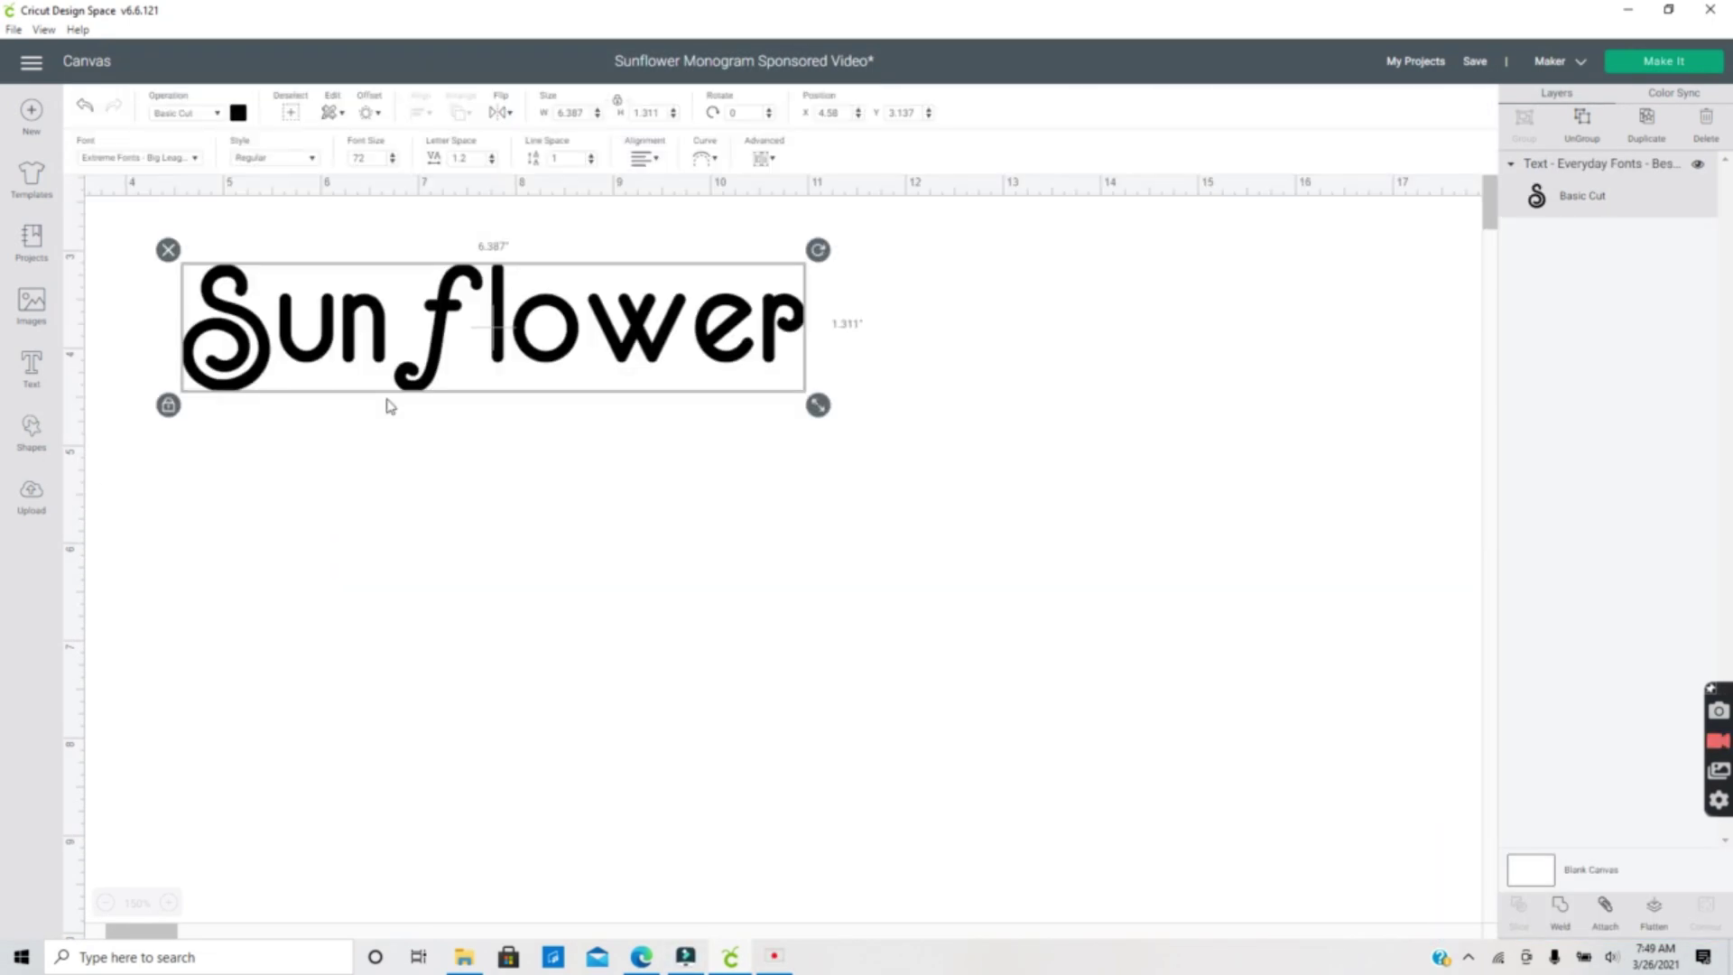
pyautogui.click(196, 160)
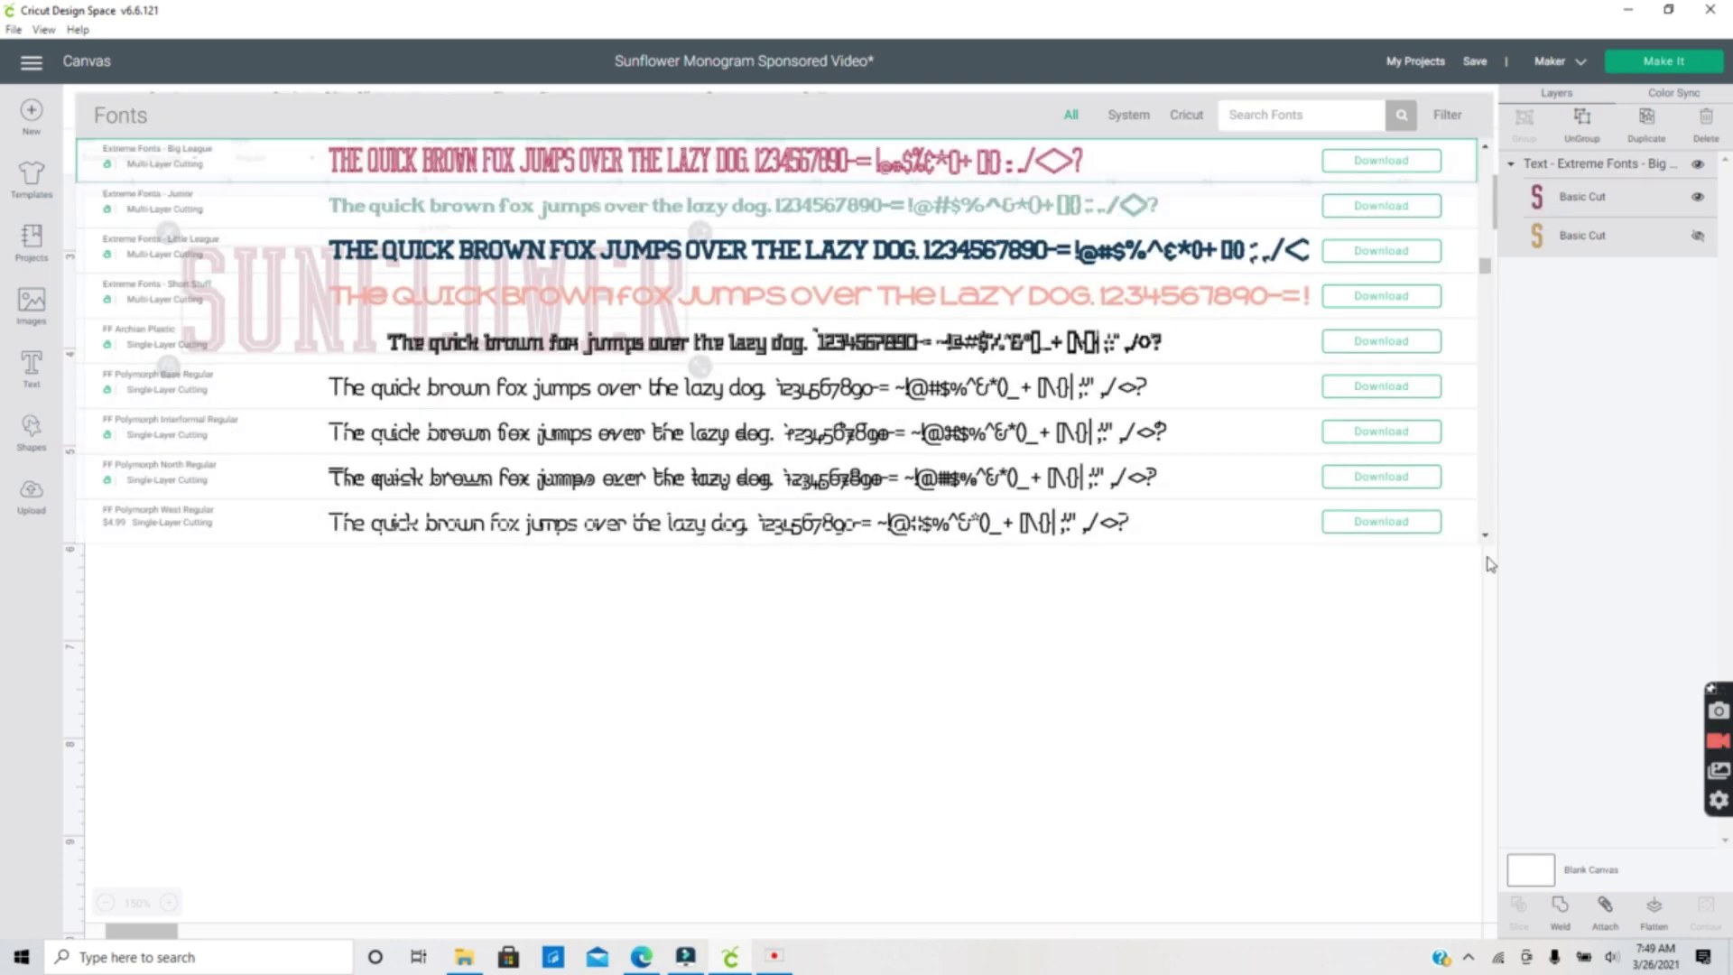
pyautogui.scroll(-5, 1485, 515)
pyautogui.scroll(-5, 1485, 514)
pyautogui.click(1122, 484)
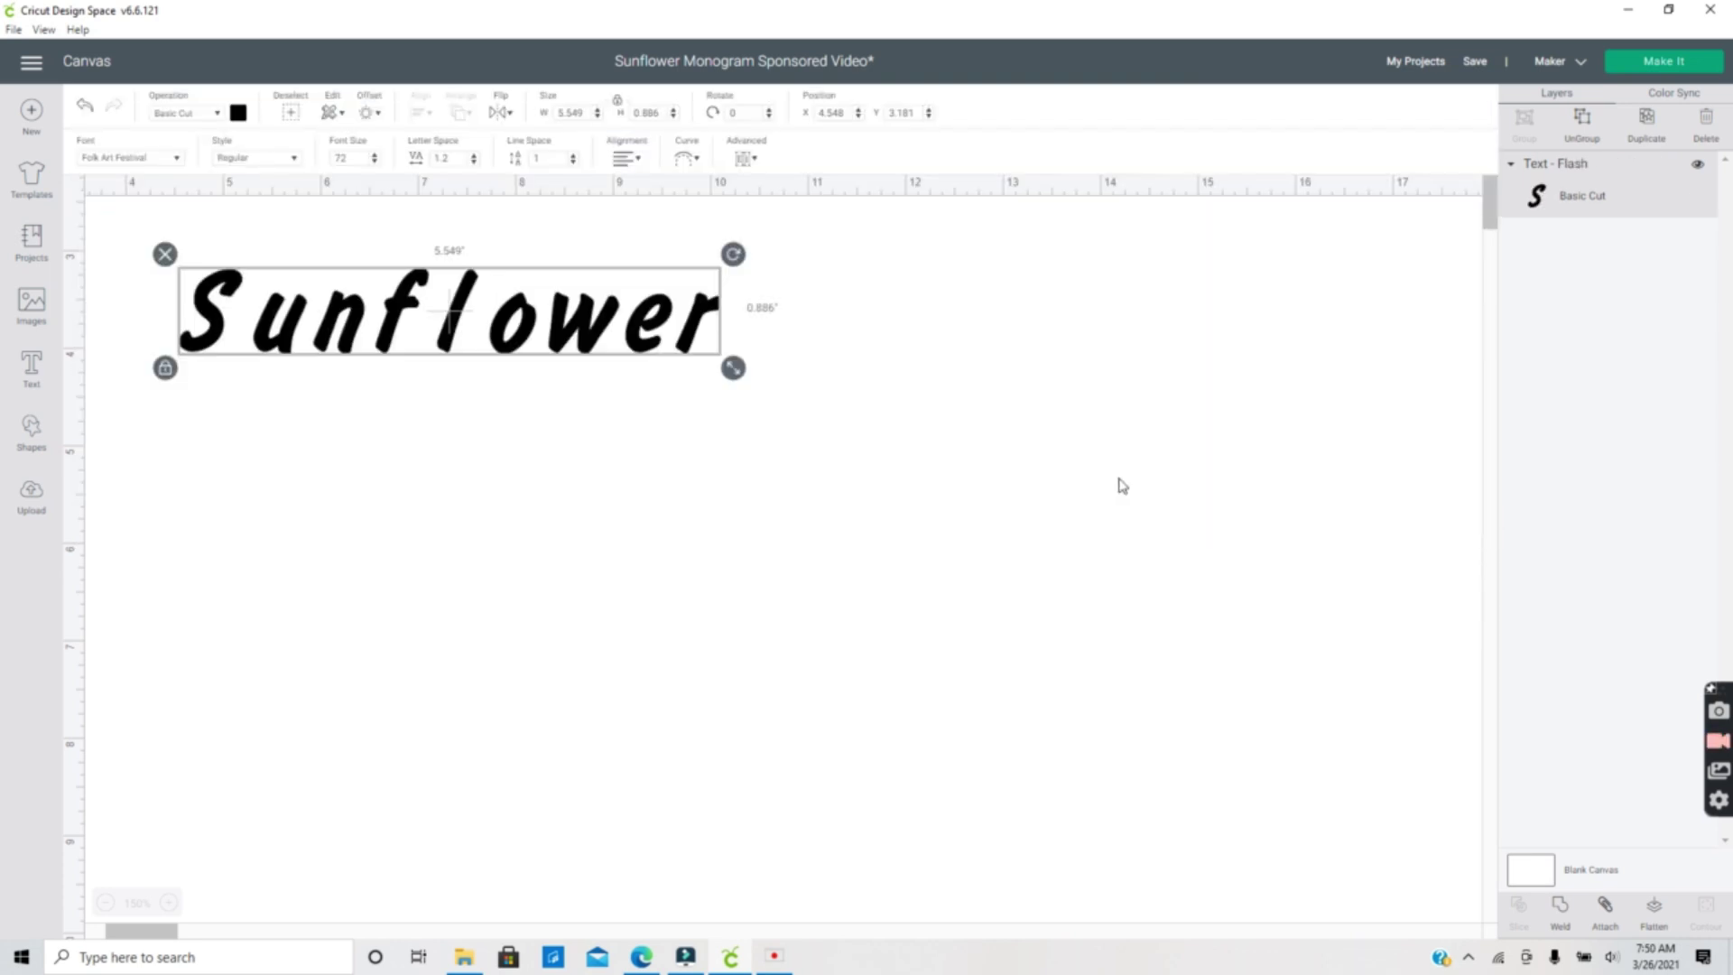
pyautogui.moveTo(796, 327); pyautogui.dragTo(877, 429)
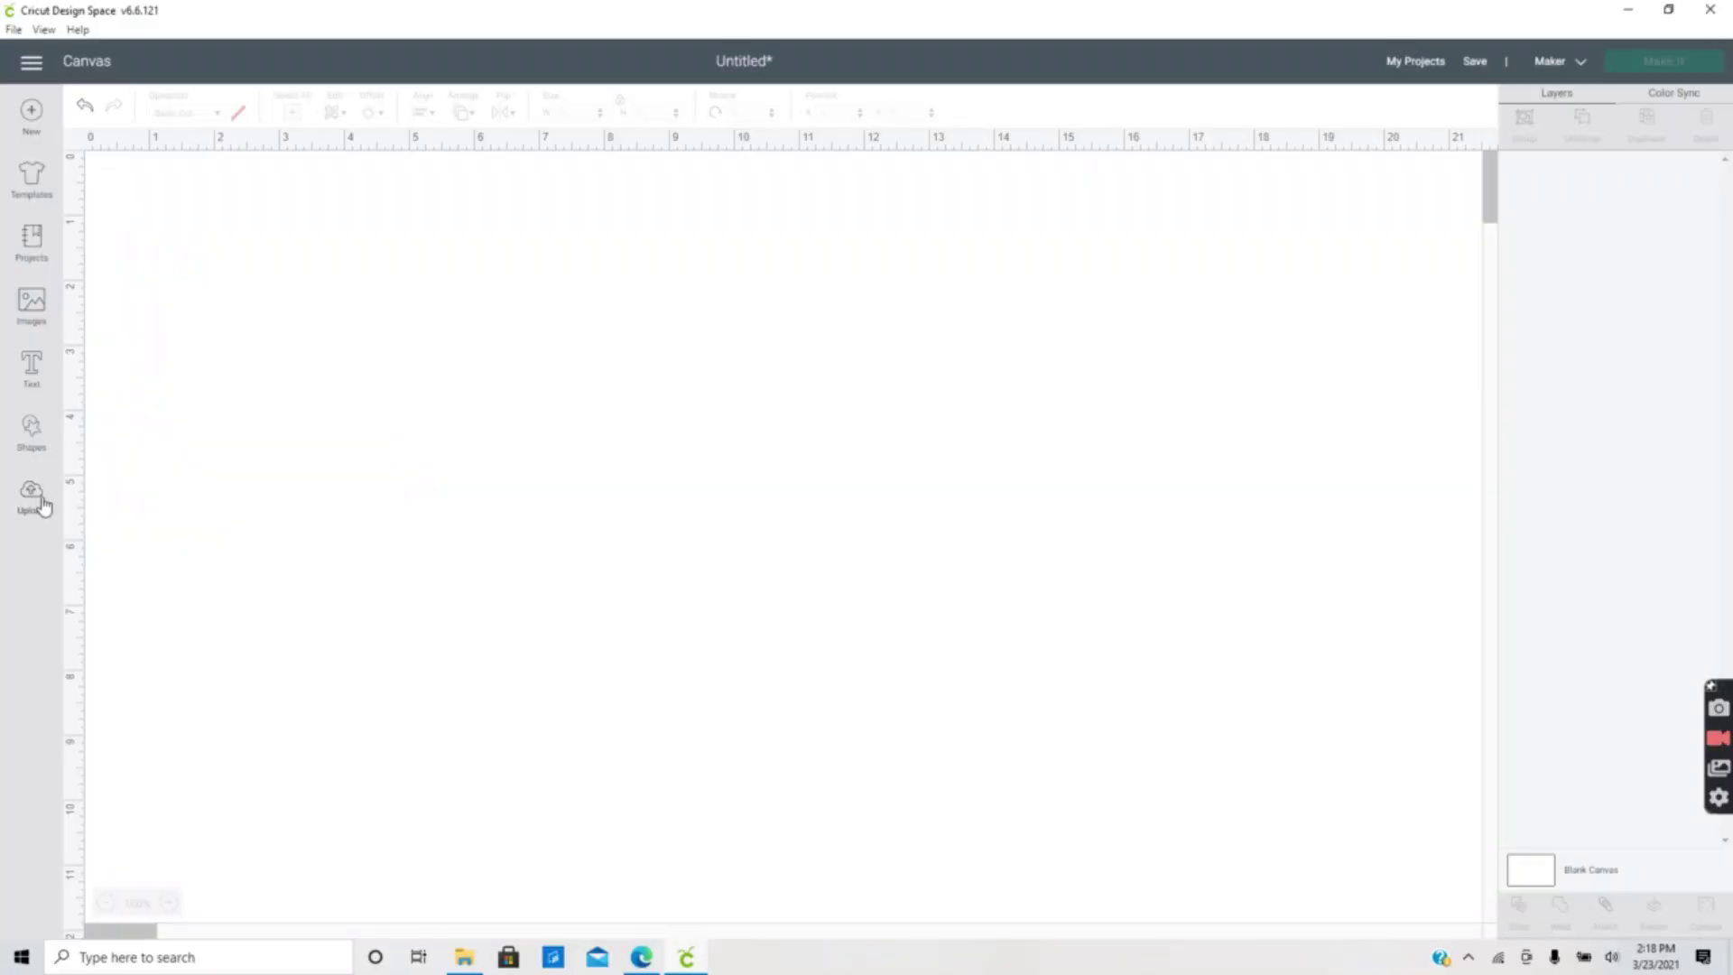
pyautogui.click(32, 496)
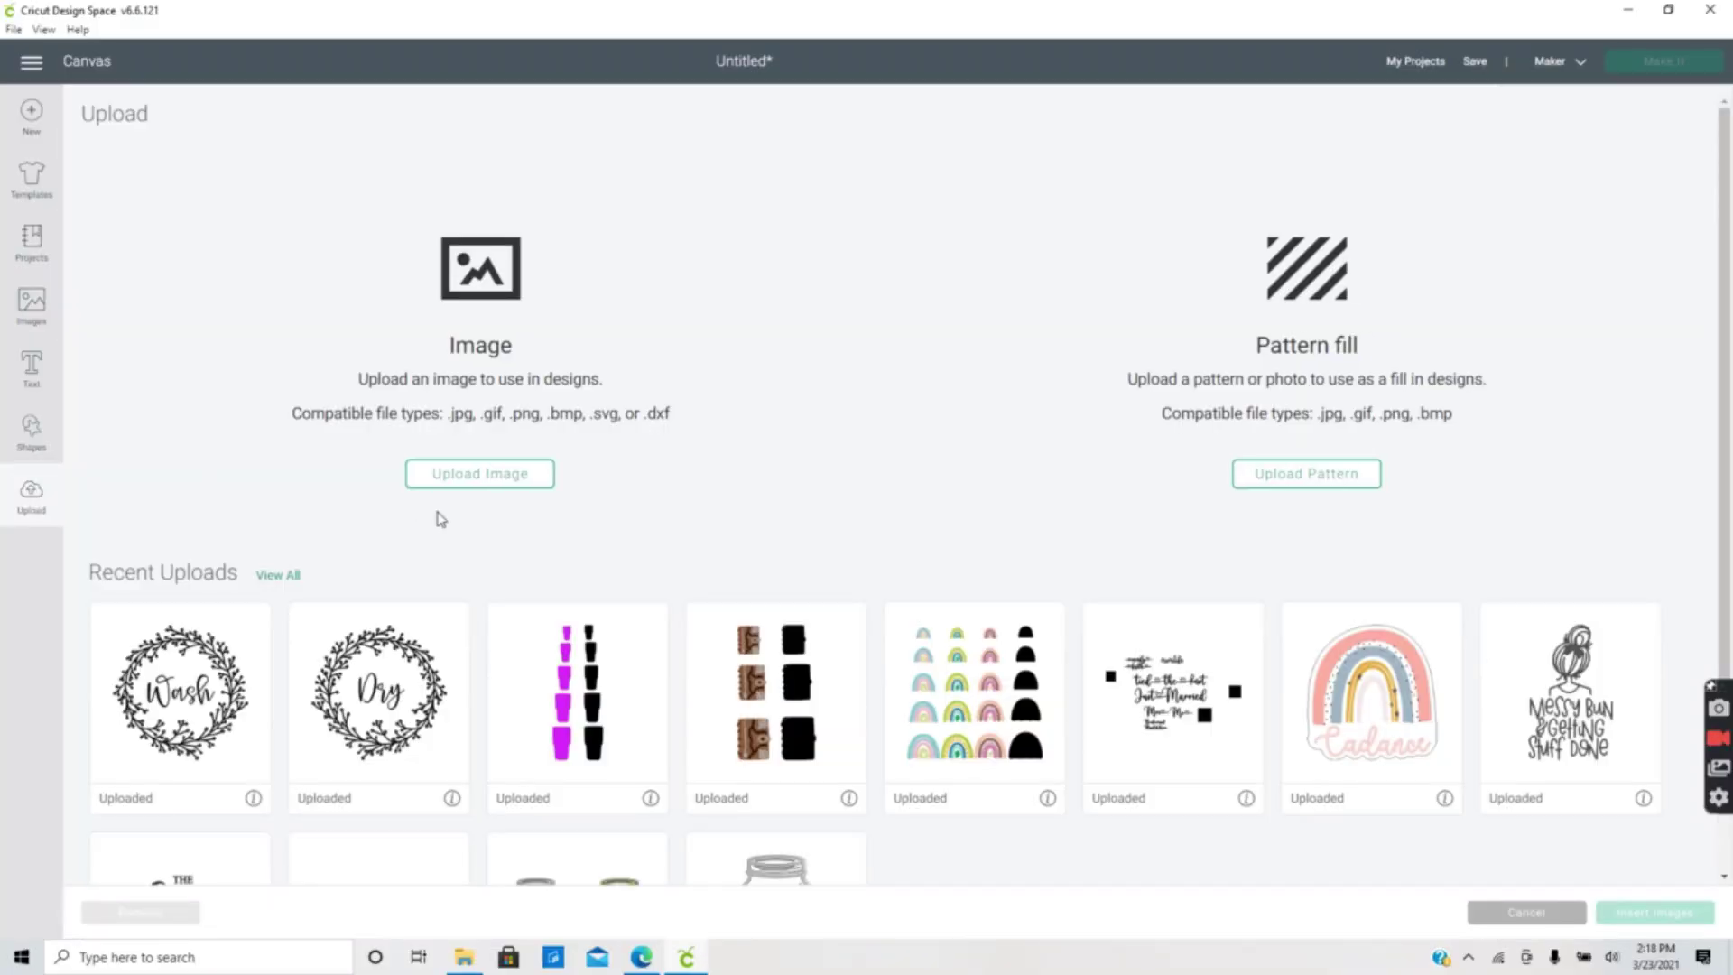
# Upload the sunflower file from Downloads as a complex, unerased Print Then Cut image.
pyautogui.click(520, 479)
pyautogui.click(952, 485)
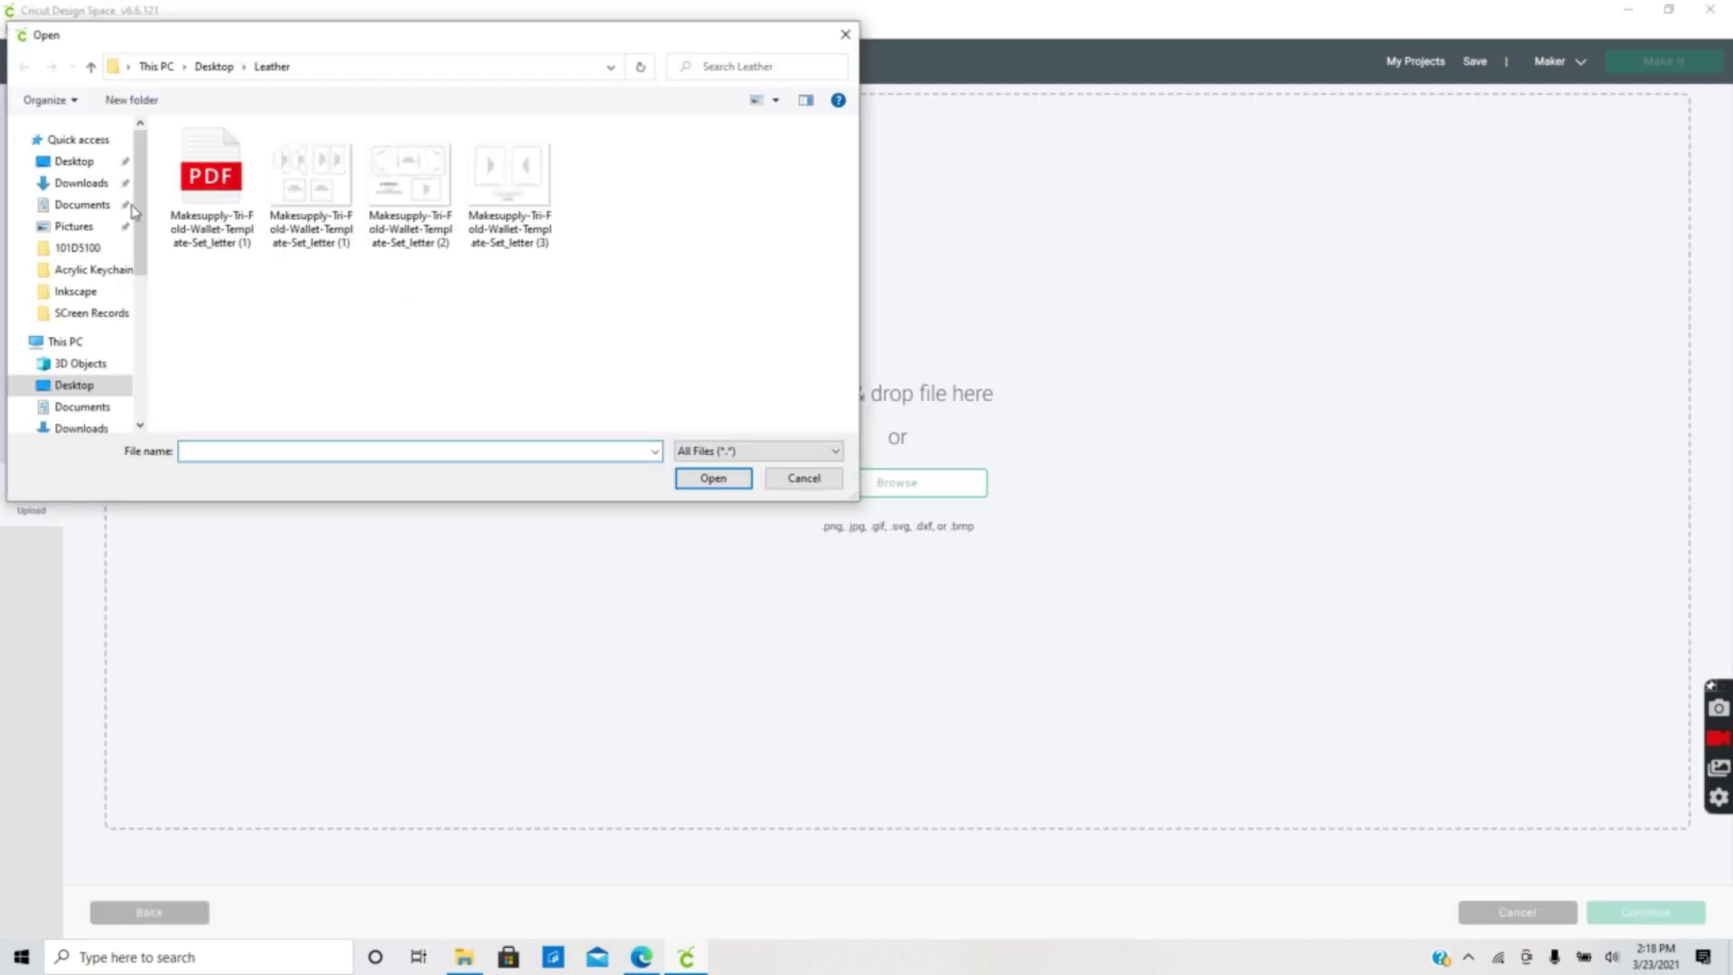
pyautogui.click(95, 184)
pyautogui.click(715, 479)
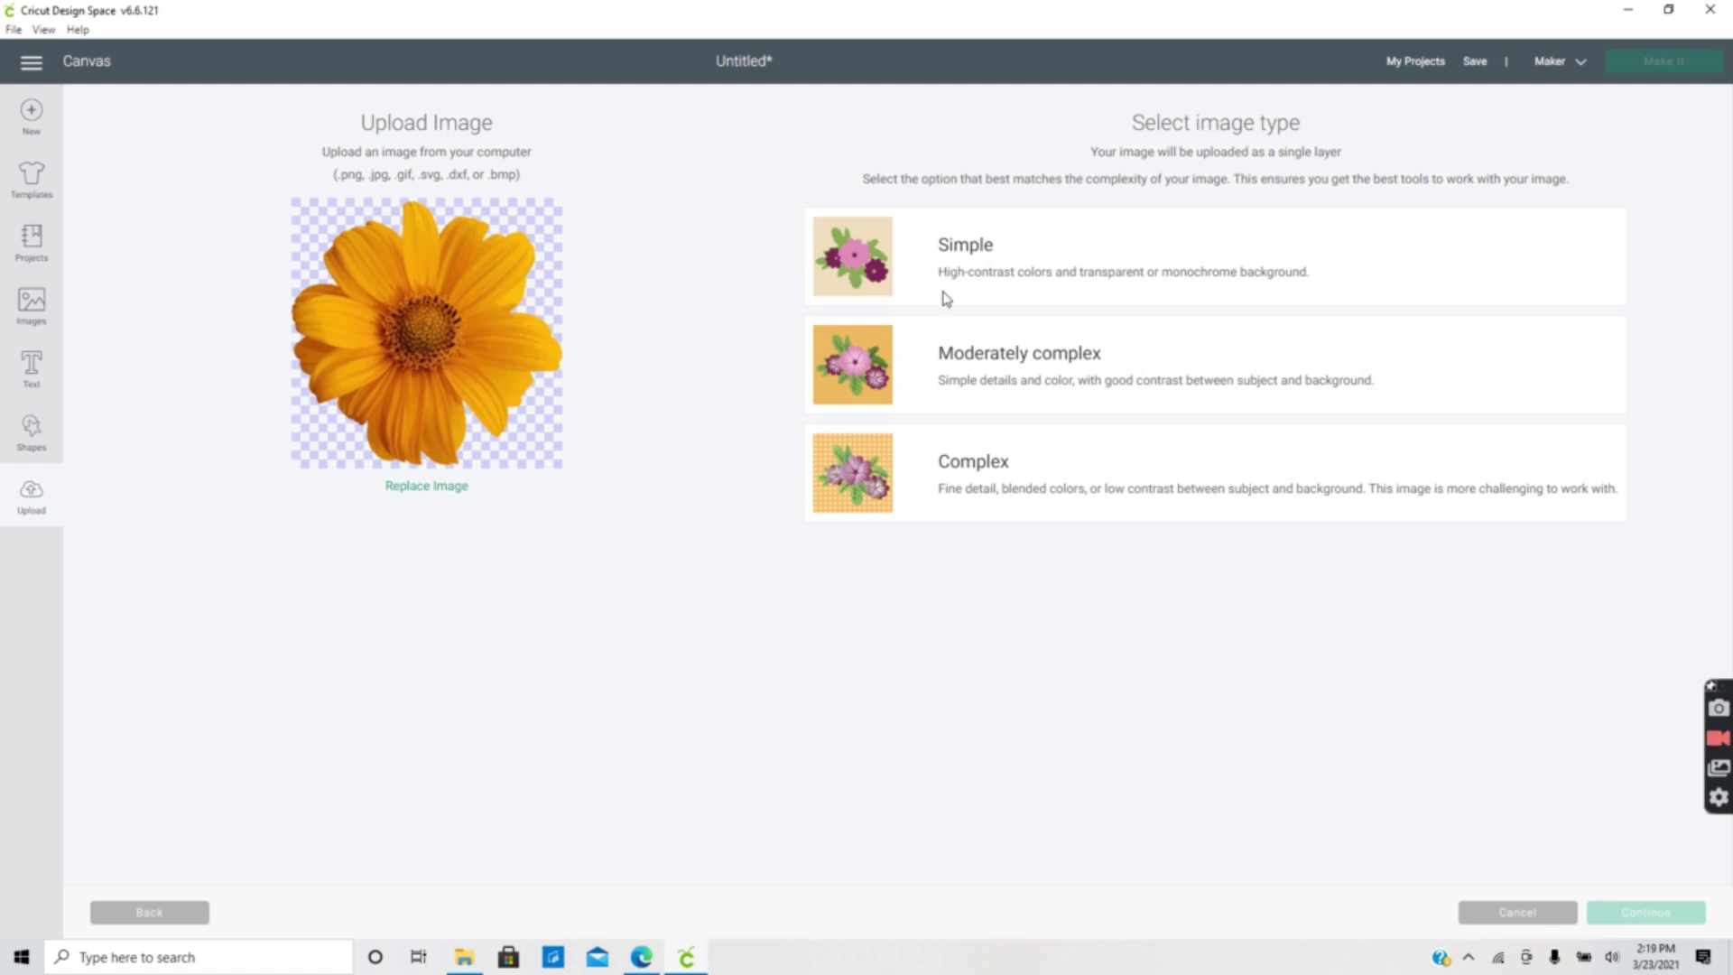
pyautogui.click(962, 453)
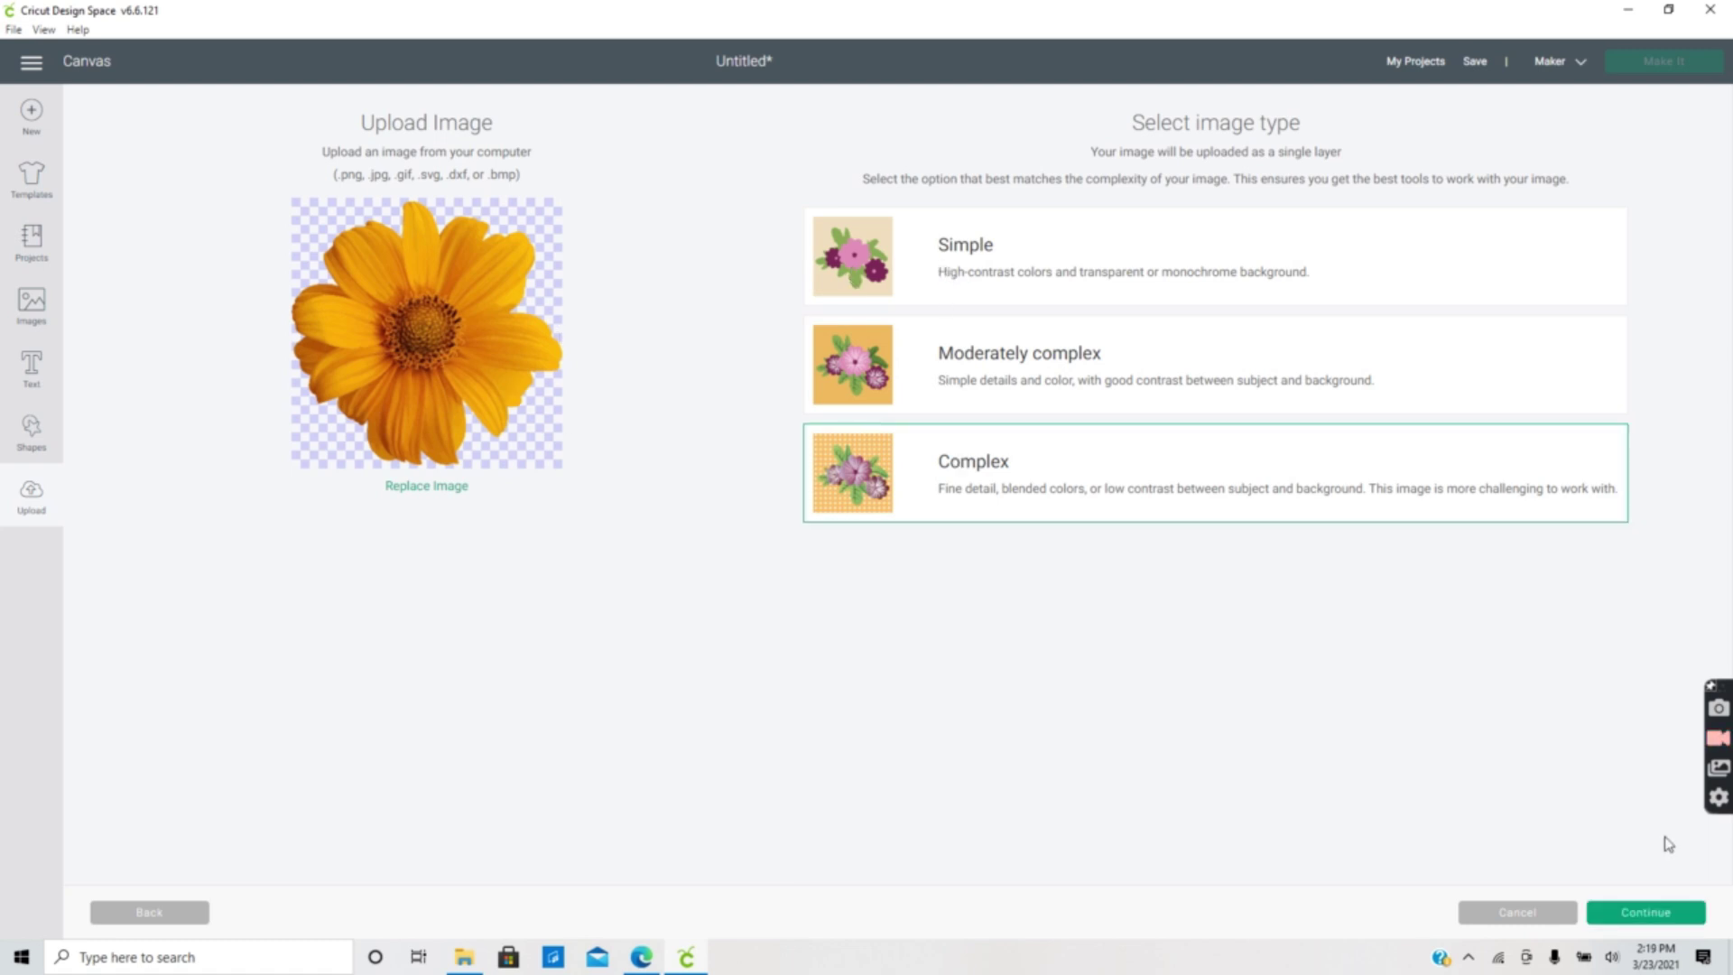
pyautogui.click(1667, 913)
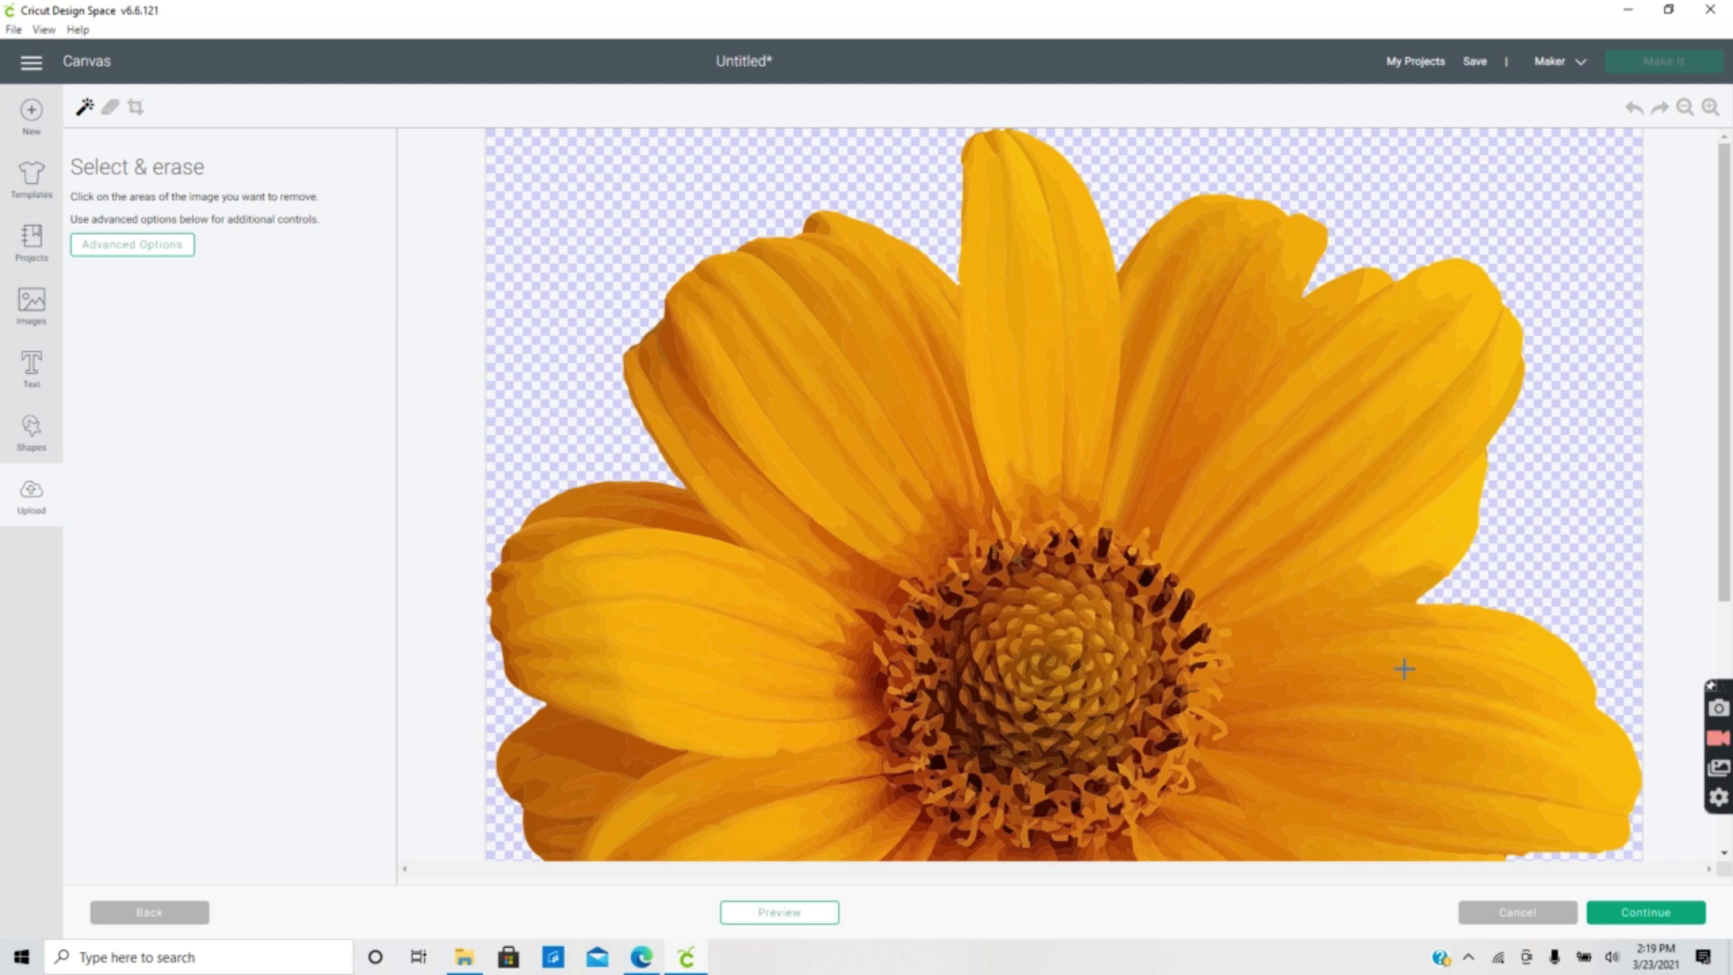
pyautogui.click(1684, 109)
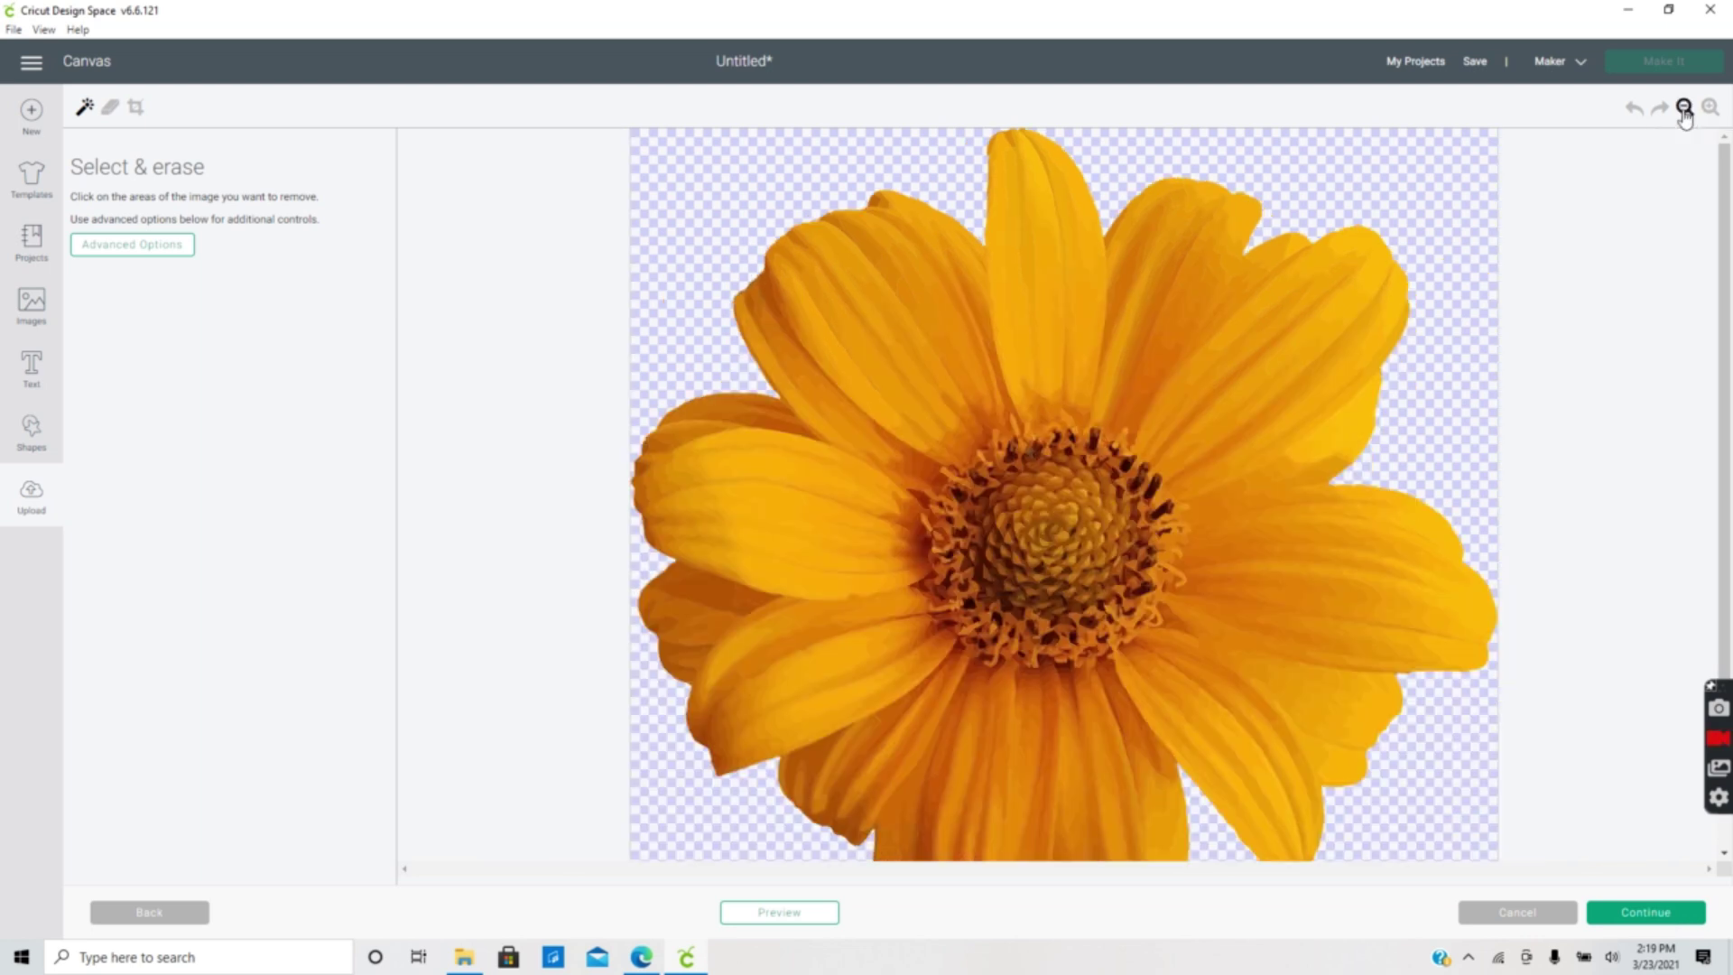
pyautogui.click(1685, 108)
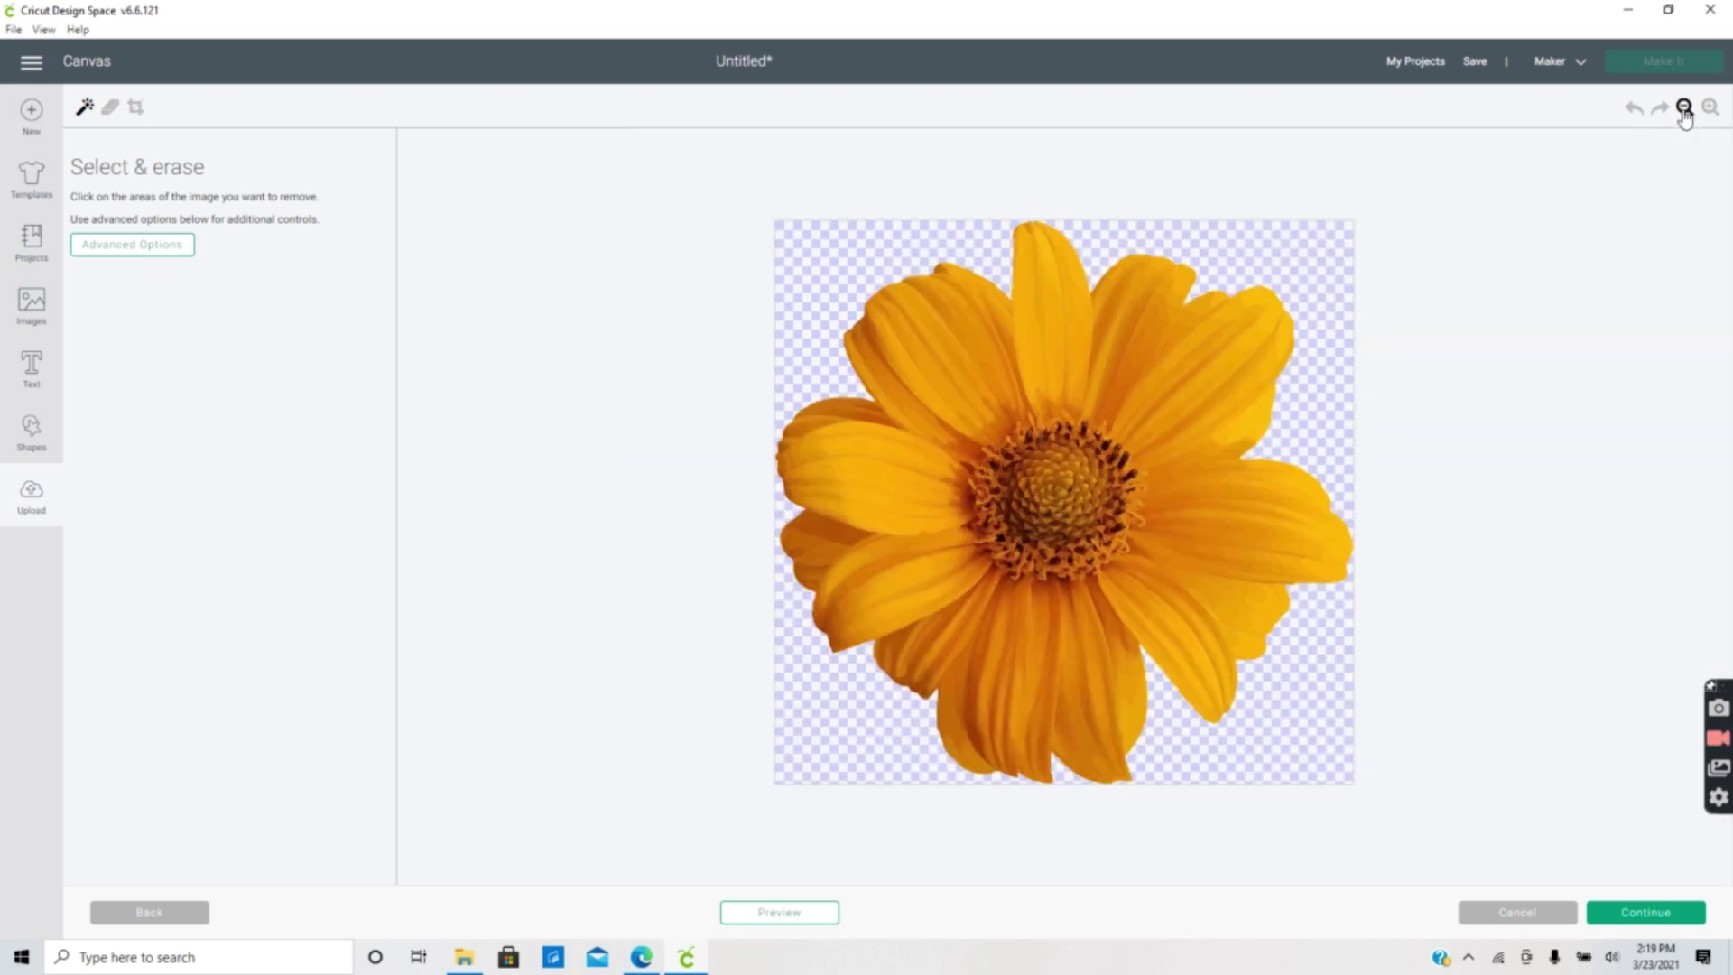
pyautogui.click(1626, 919)
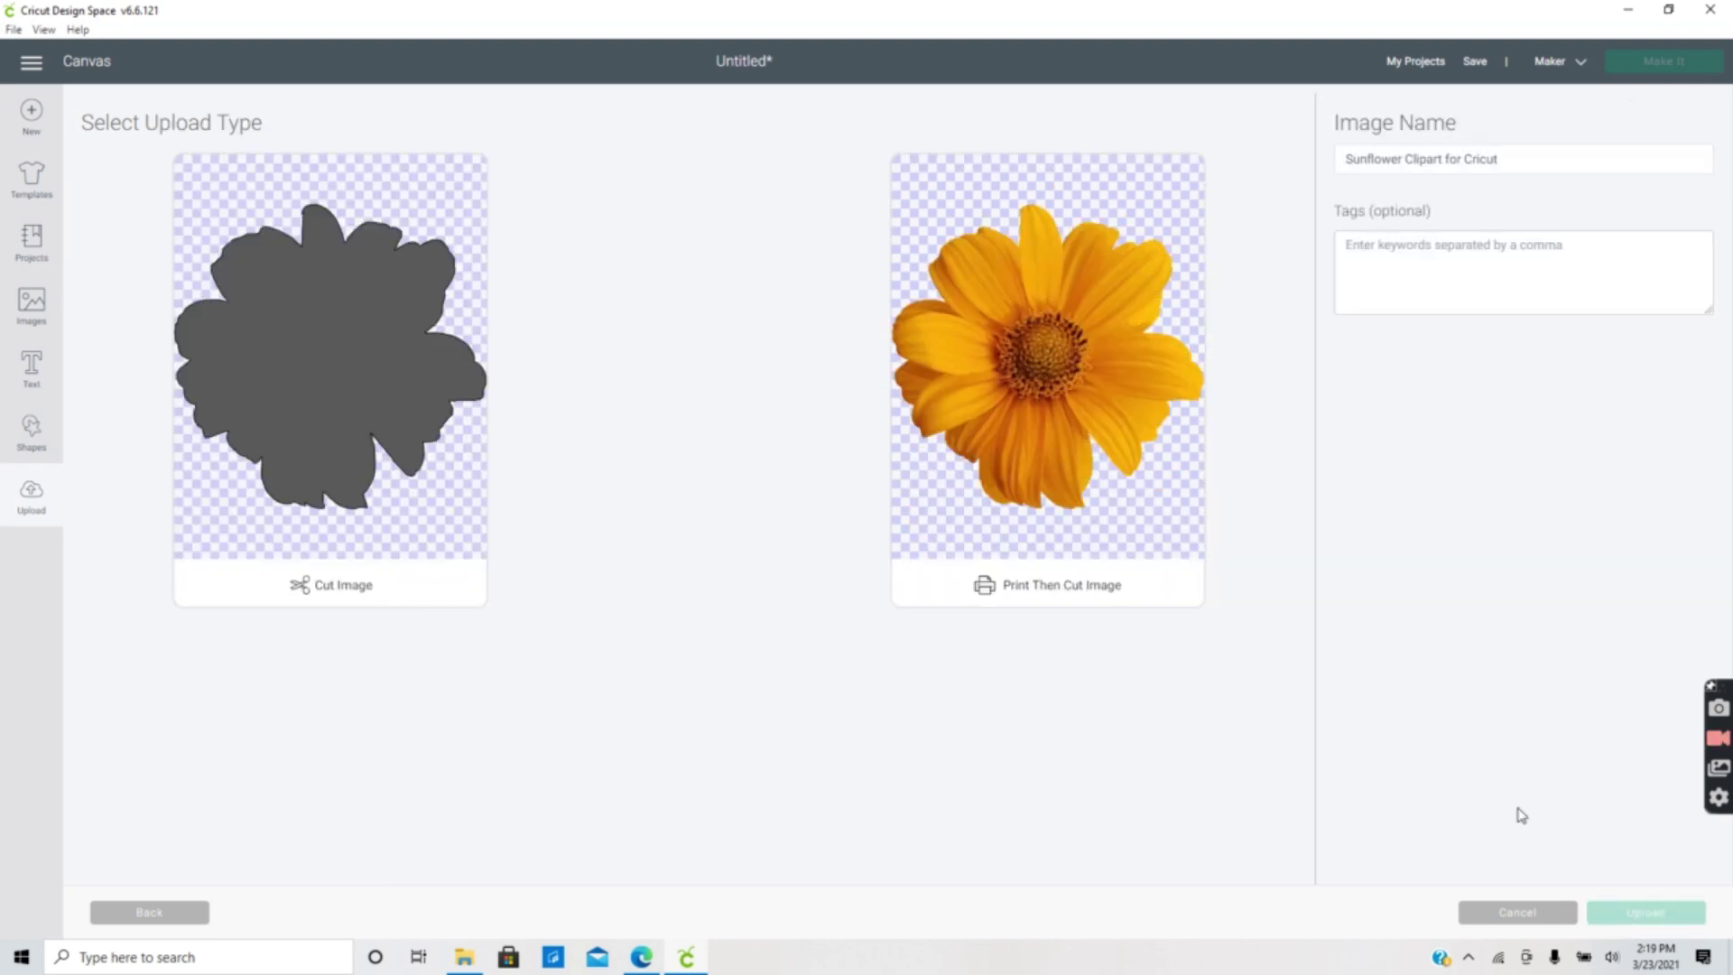
pyautogui.click(1067, 416)
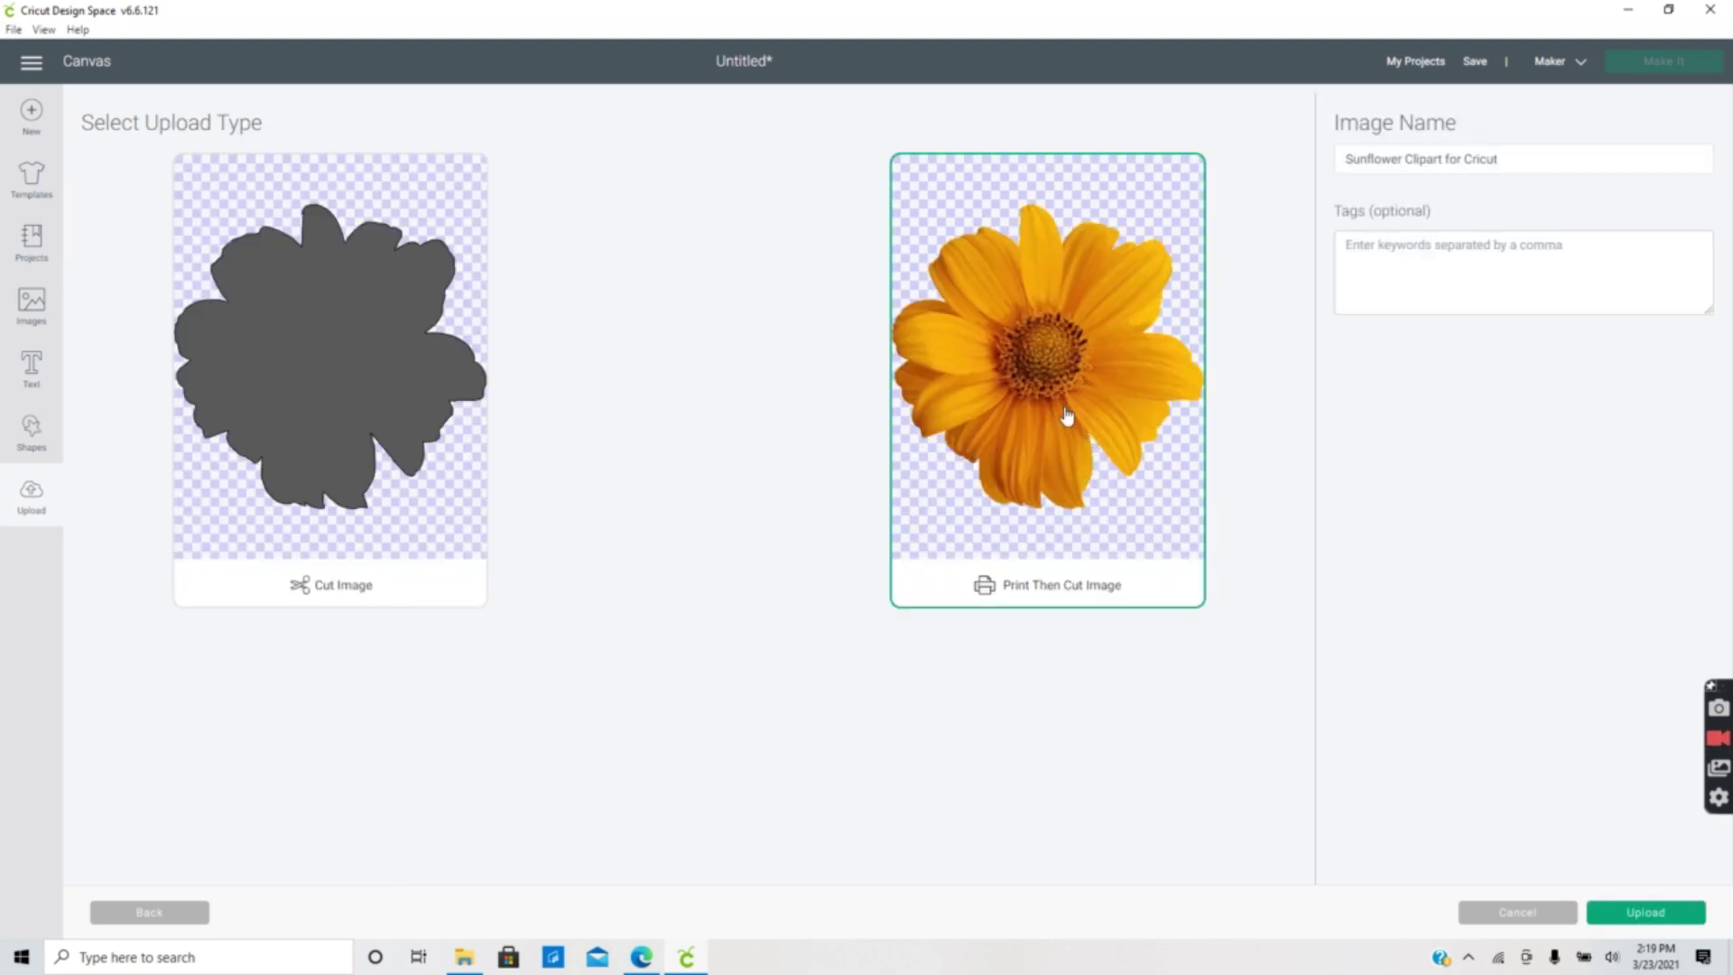
pyautogui.click(1651, 921)
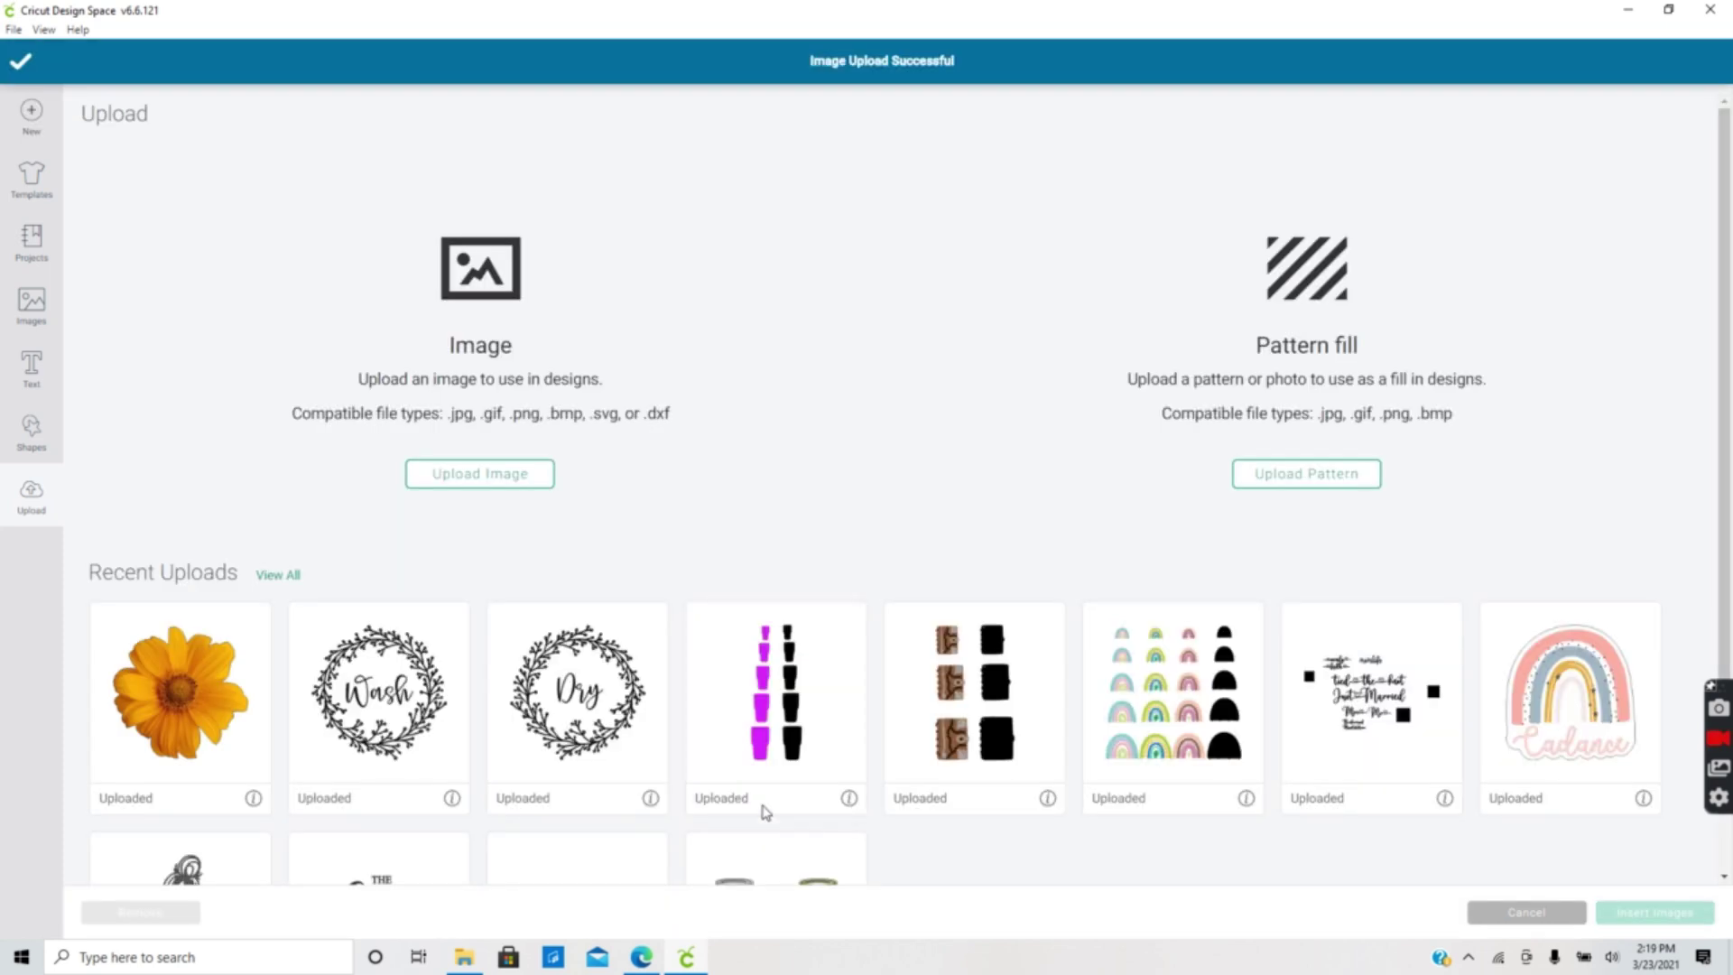
# Insert the uploaded sunflower and set its width to 1.5 inches.
pyautogui.click(189, 731)
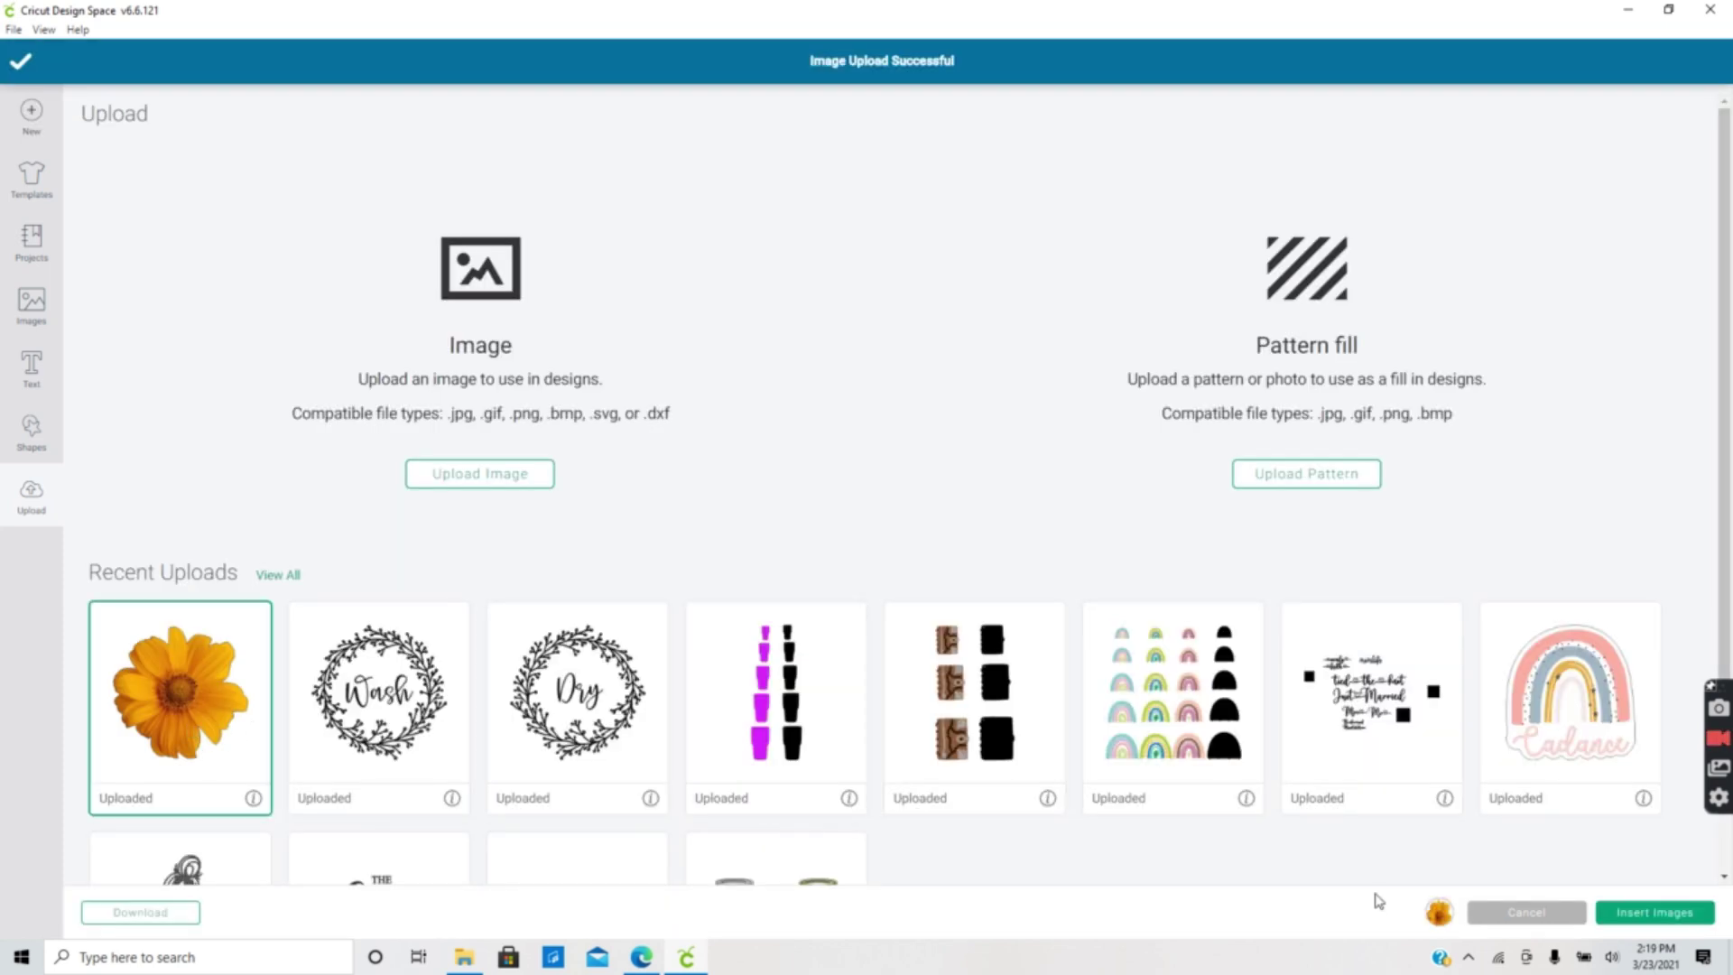
pyautogui.click(1652, 914)
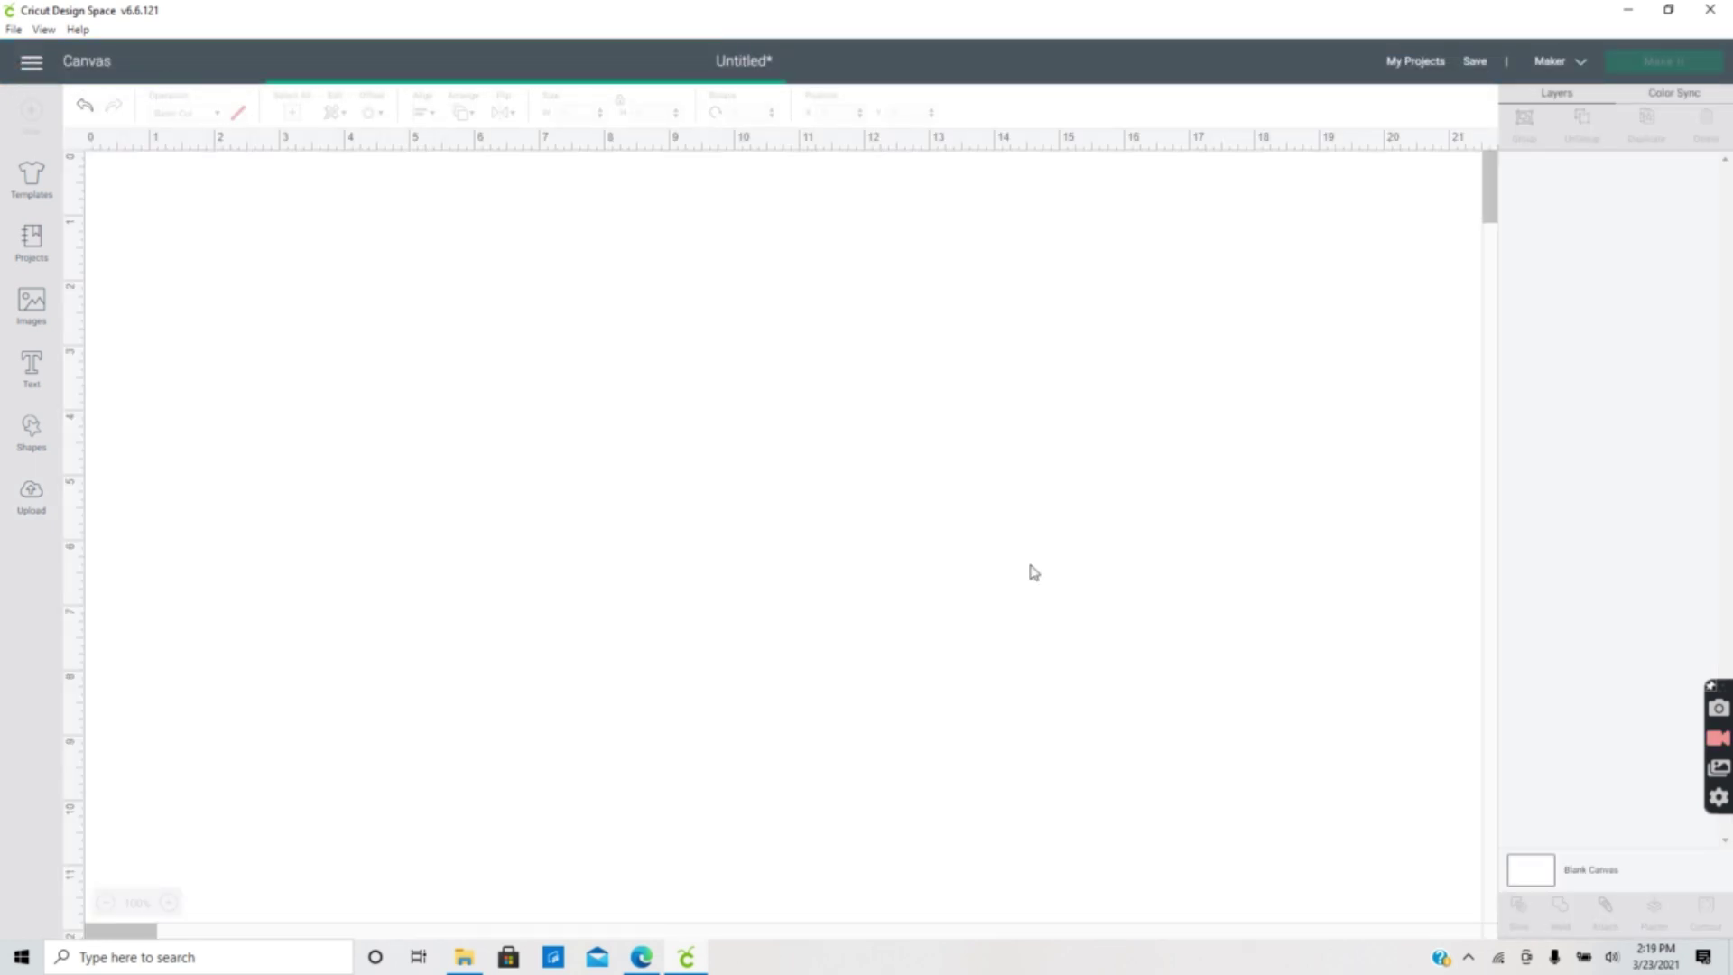
pyautogui.click(569, 112)
pyautogui.write('1.5')
pyautogui.press('Return')
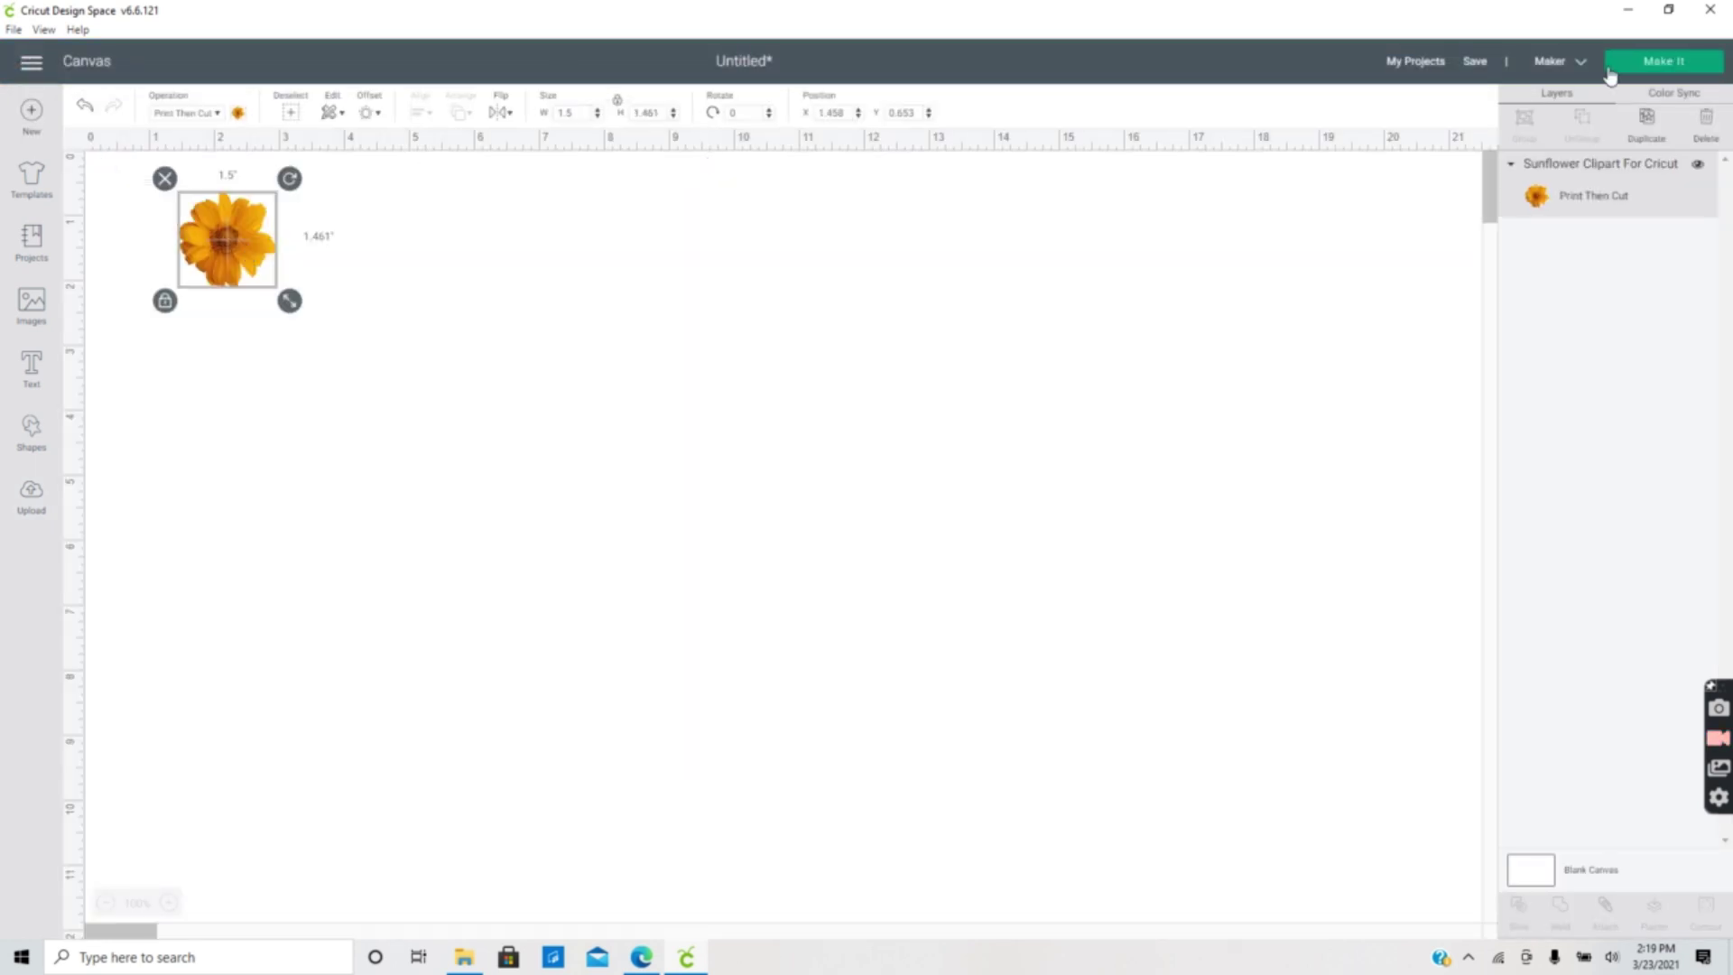
pyautogui.click(1647, 118)
# Duplicate the sunflower into a row of four and select the whole row.
pyautogui.click(1647, 117)
# Duplicate and paste rows to make five rows of sunflowers, then preview them on the mat.
pyautogui.click(1647, 118)
pyautogui.moveTo(248, 260); pyautogui.dragTo(266, 219)
pyautogui.moveTo(405, 234); pyautogui.dragTo(375, 221)
pyautogui.moveTo(542, 225); pyautogui.dragTo(491, 672)
pyautogui.hotkey('ctrl', 'a')
pyautogui.click(1646, 118)
pyautogui.click(1646, 117)
pyautogui.click(1646, 117)
pyautogui.hotkey('ctrl', 'c')
pyautogui.hotkey('ctrl', 'v')
pyautogui.click(1668, 63)
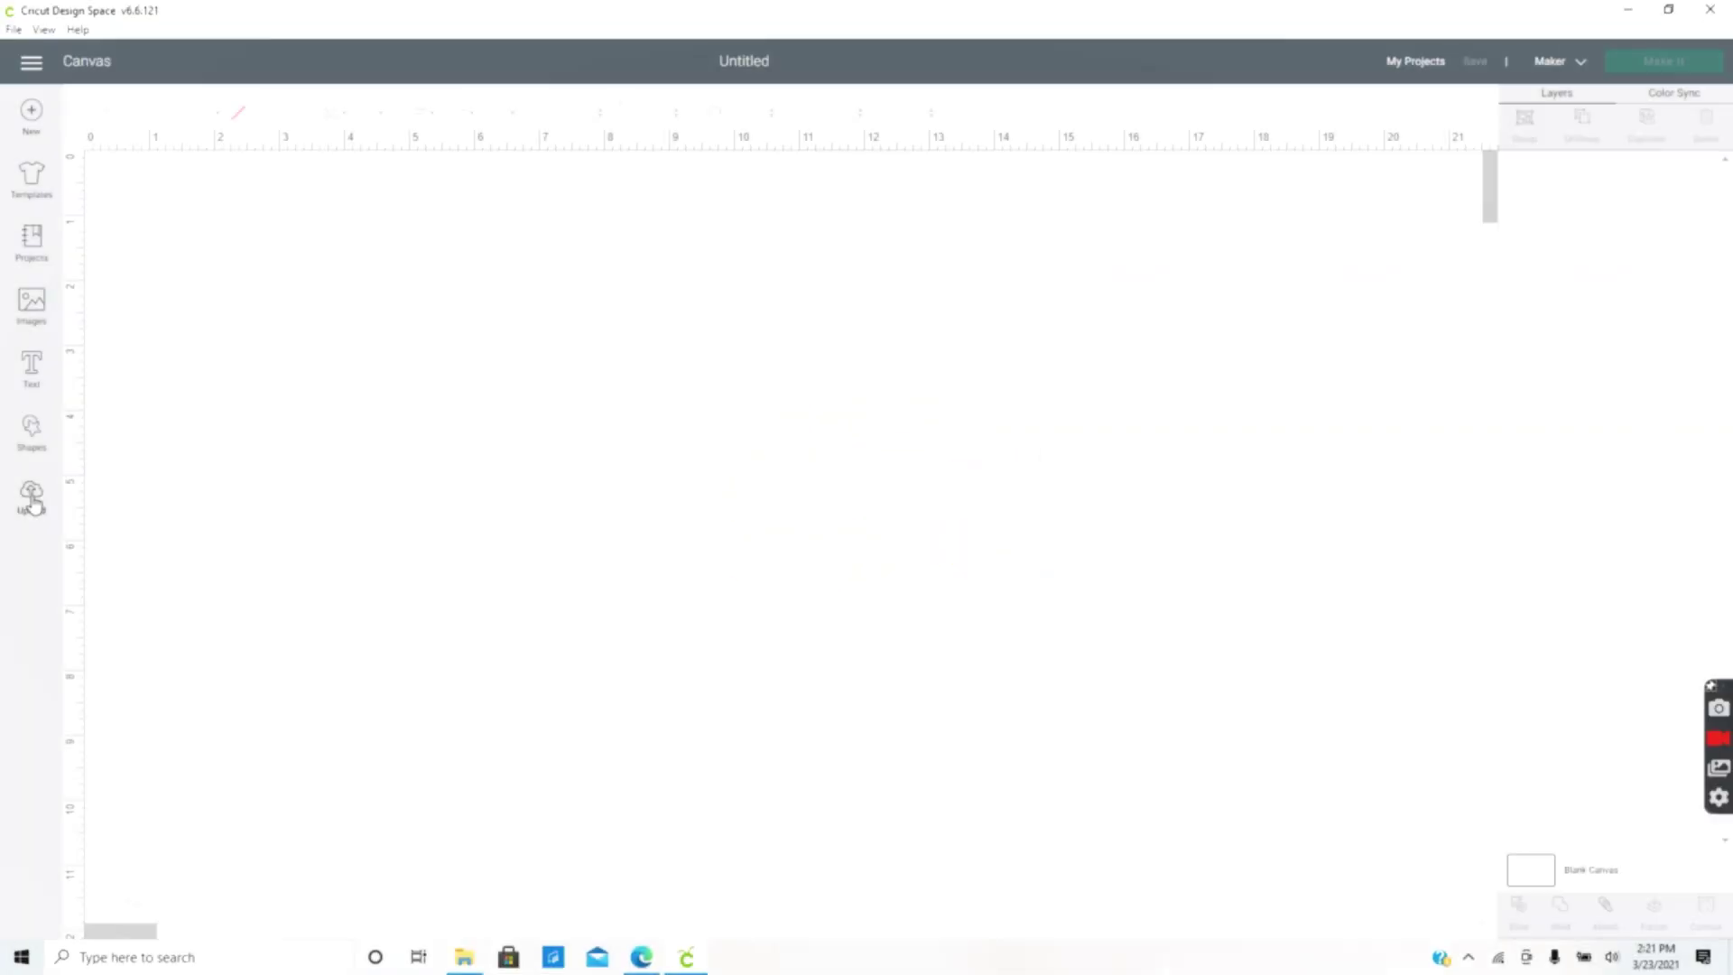
# Browse to Creative Market > Cactus > SVG and open the Cactus5 file for upload.
pyautogui.click(32, 492)
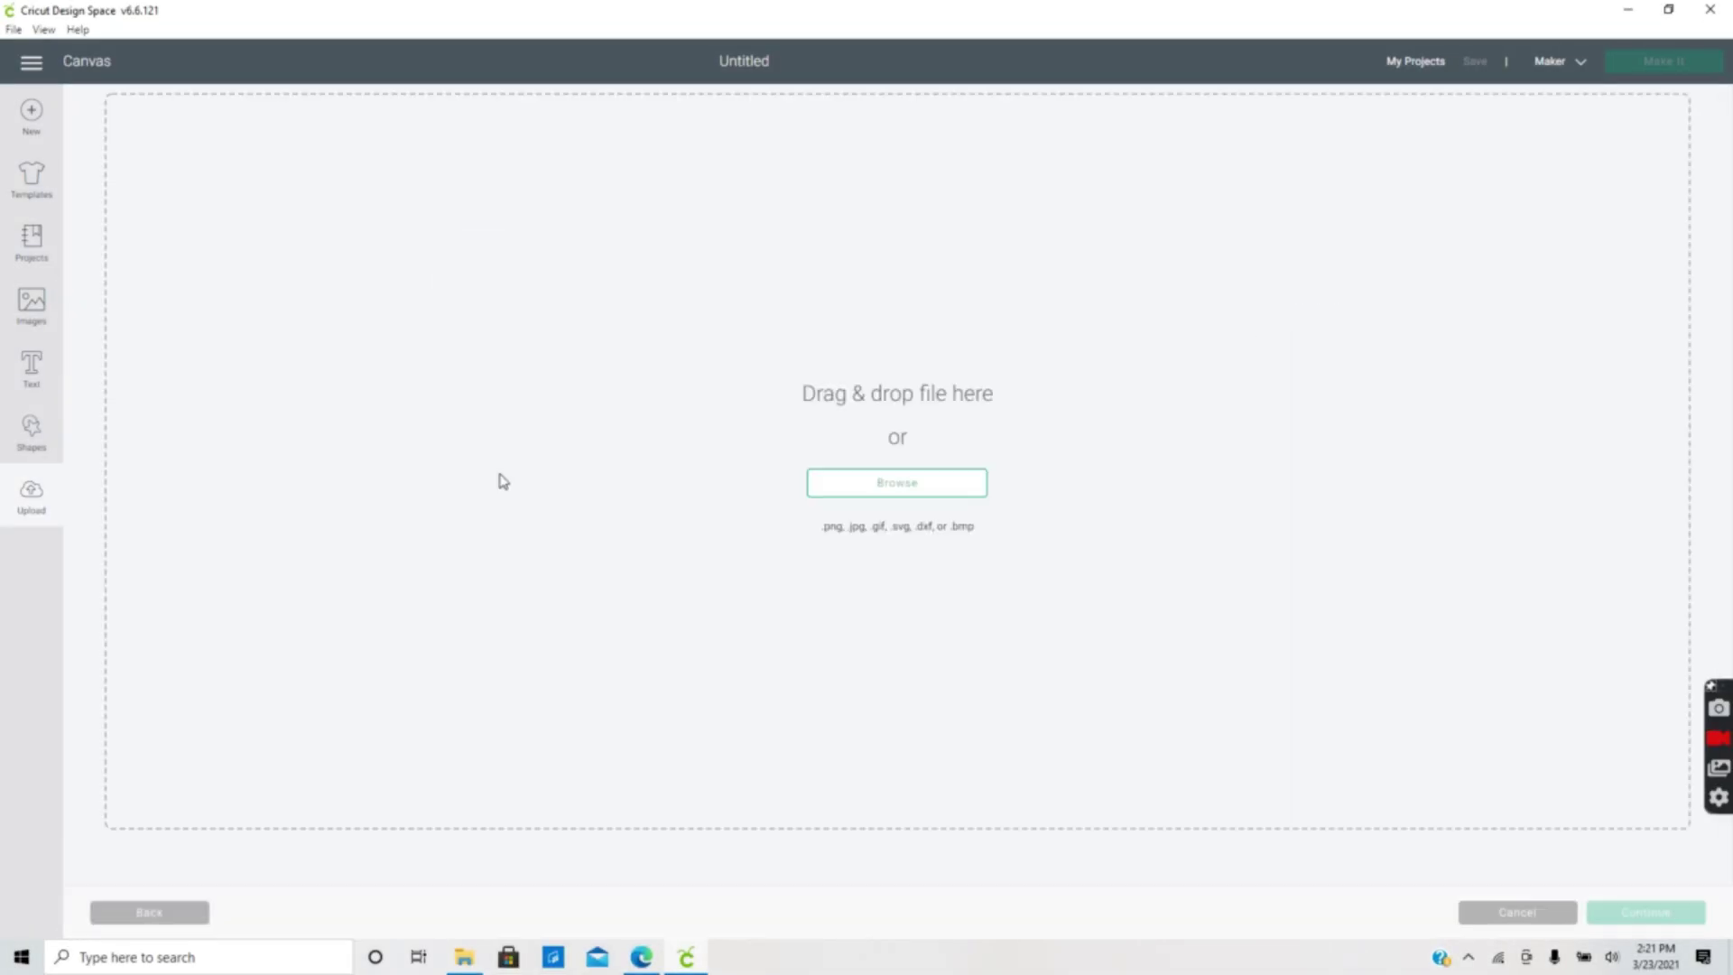
pyautogui.click(894, 482)
pyautogui.click(77, 414)
pyautogui.doubleClick(298, 189)
pyautogui.click(90, 66)
pyautogui.doubleClick(283, 152)
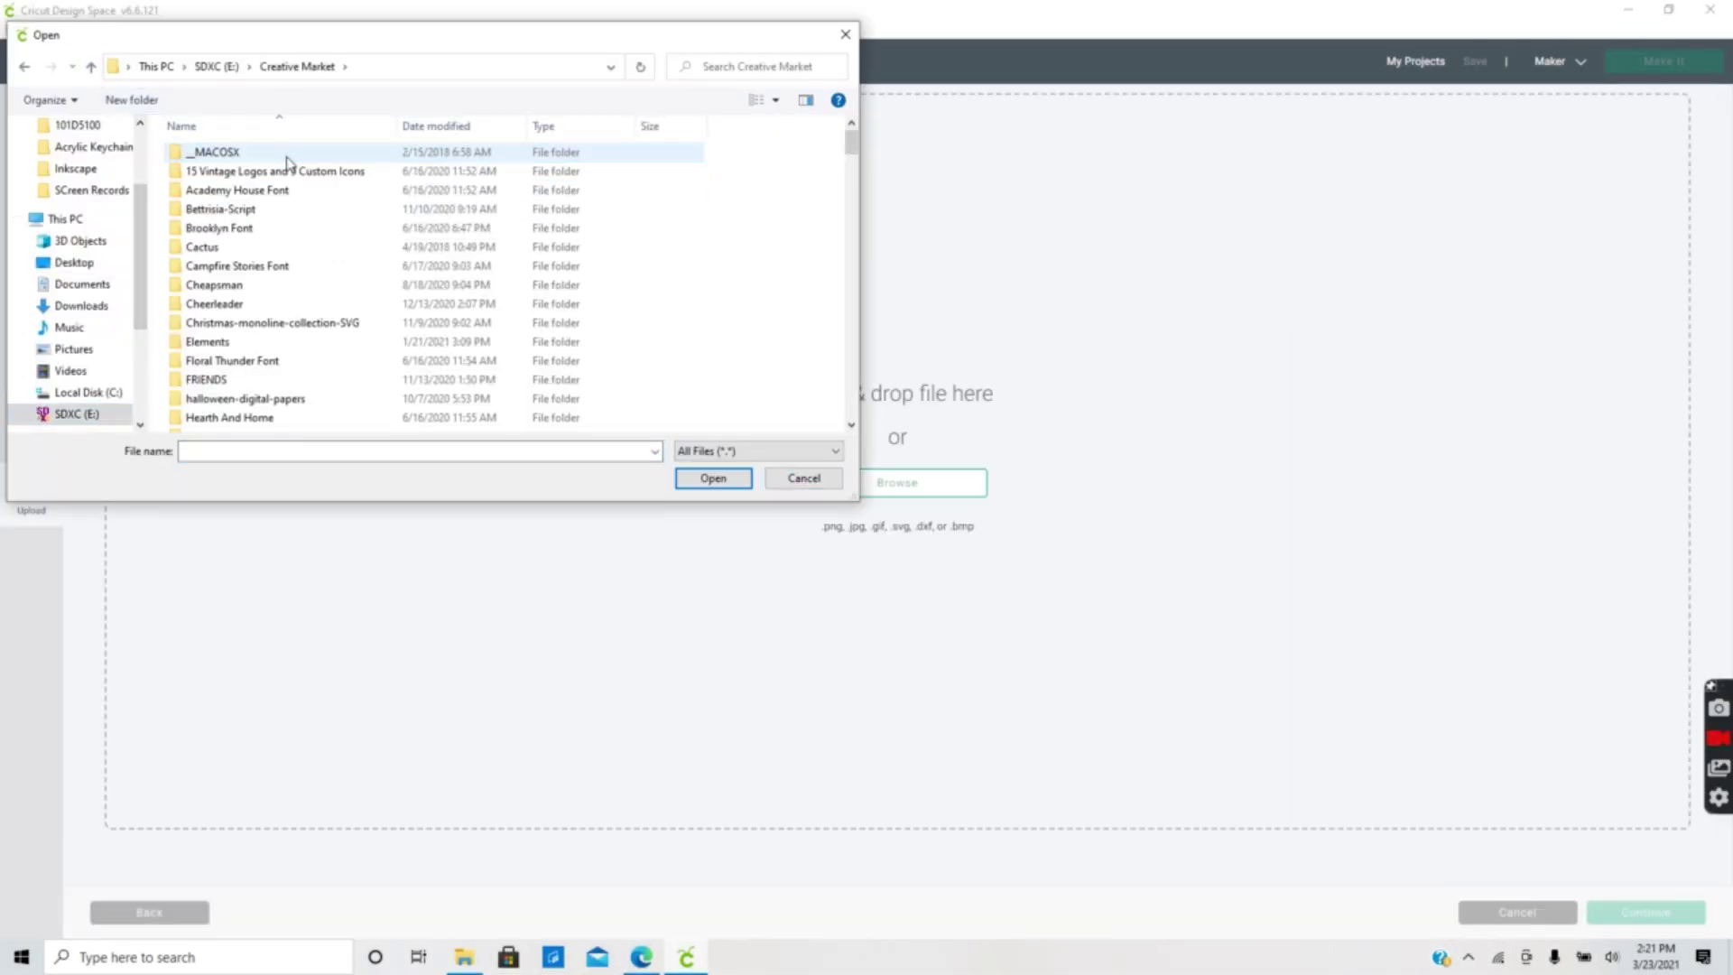
pyautogui.doubleClick(262, 246)
pyautogui.doubleClick(257, 208)
pyautogui.click(205, 228)
pyautogui.click(713, 478)
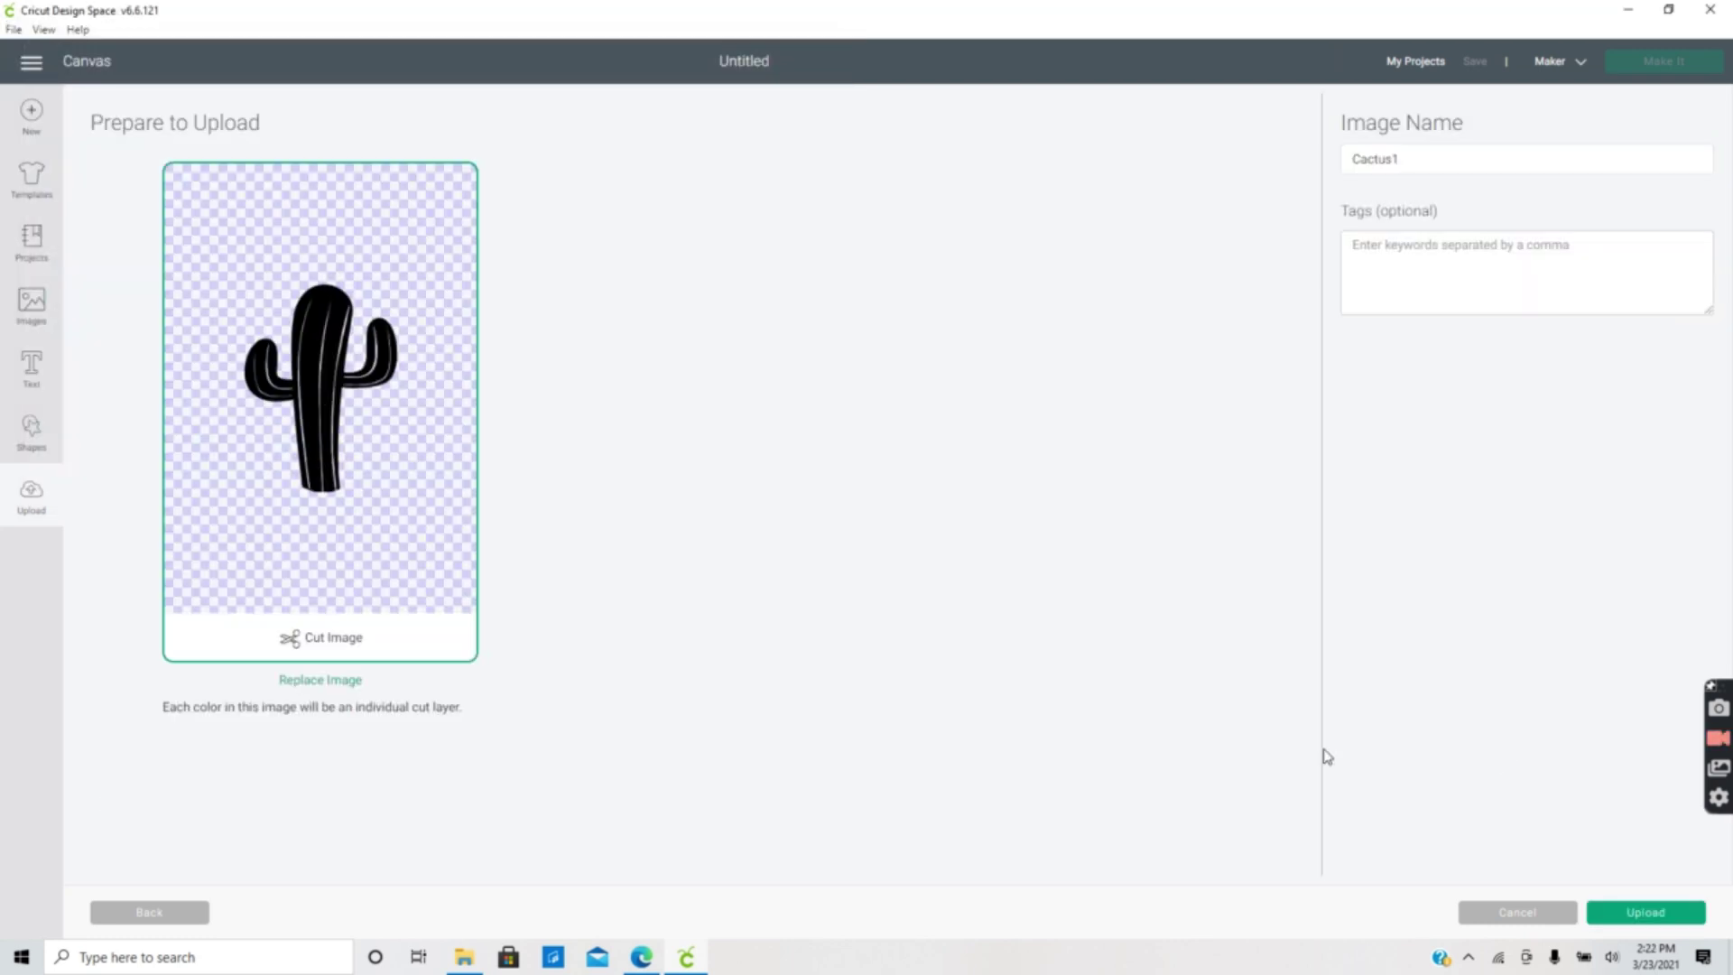
# Upload and insert the cactus, set its width to 3 inches and colour it green.
pyautogui.click(1648, 913)
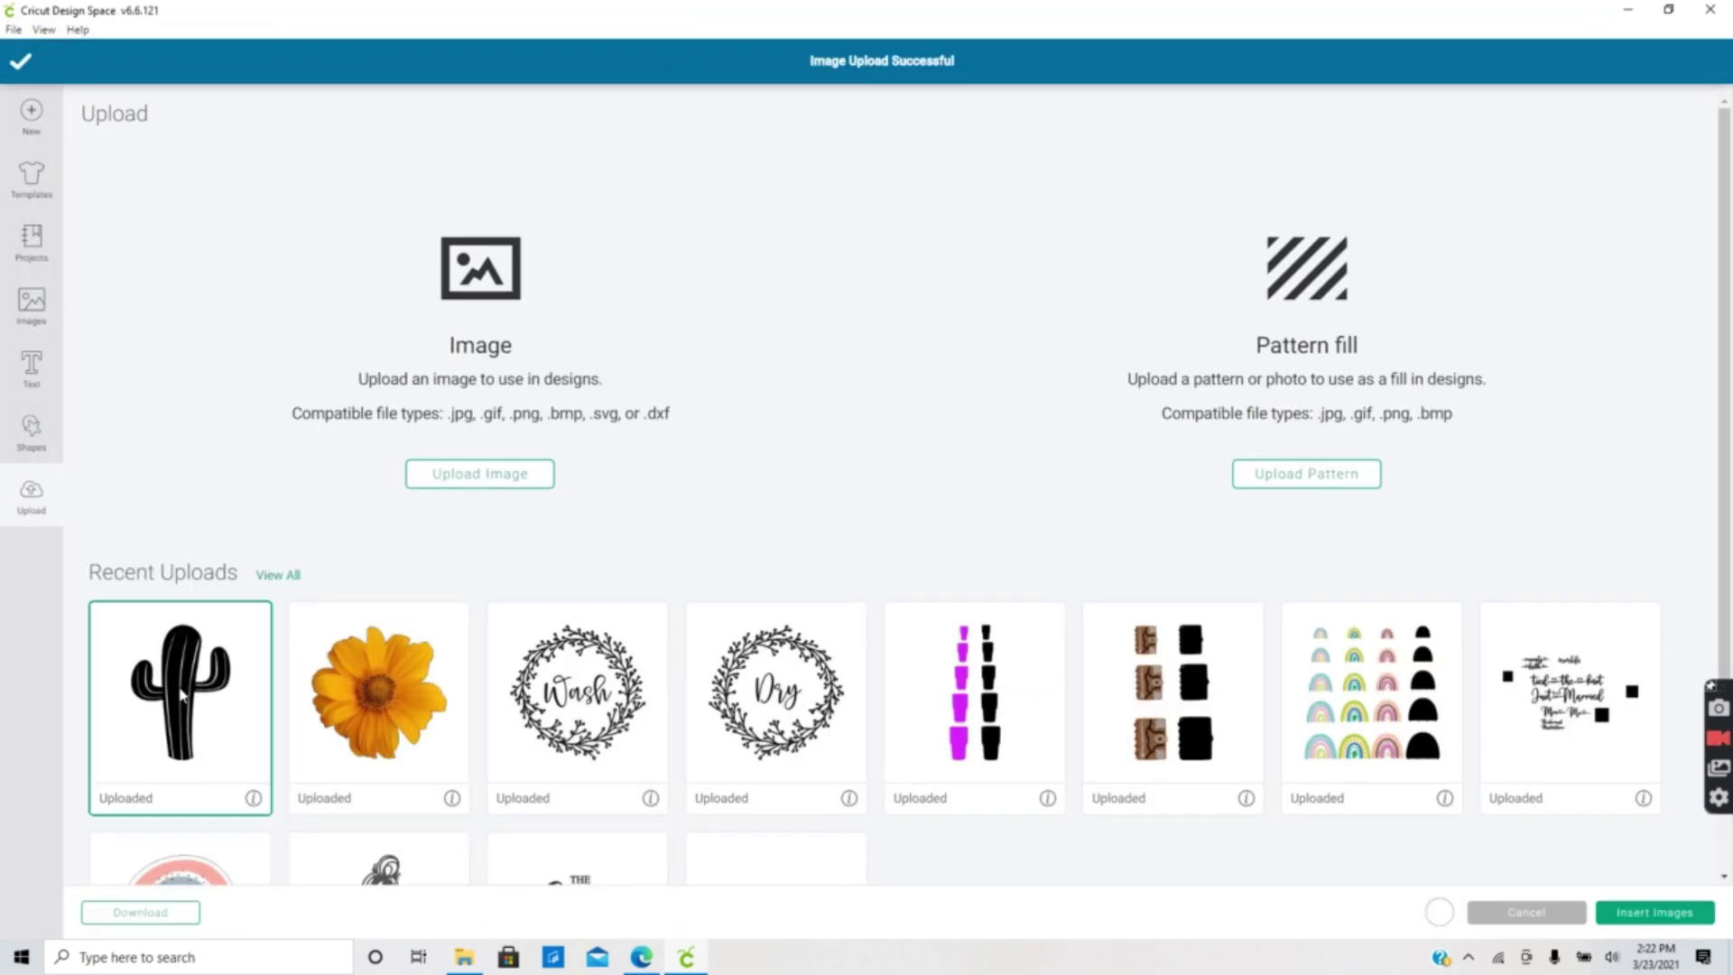
pyautogui.click(1650, 913)
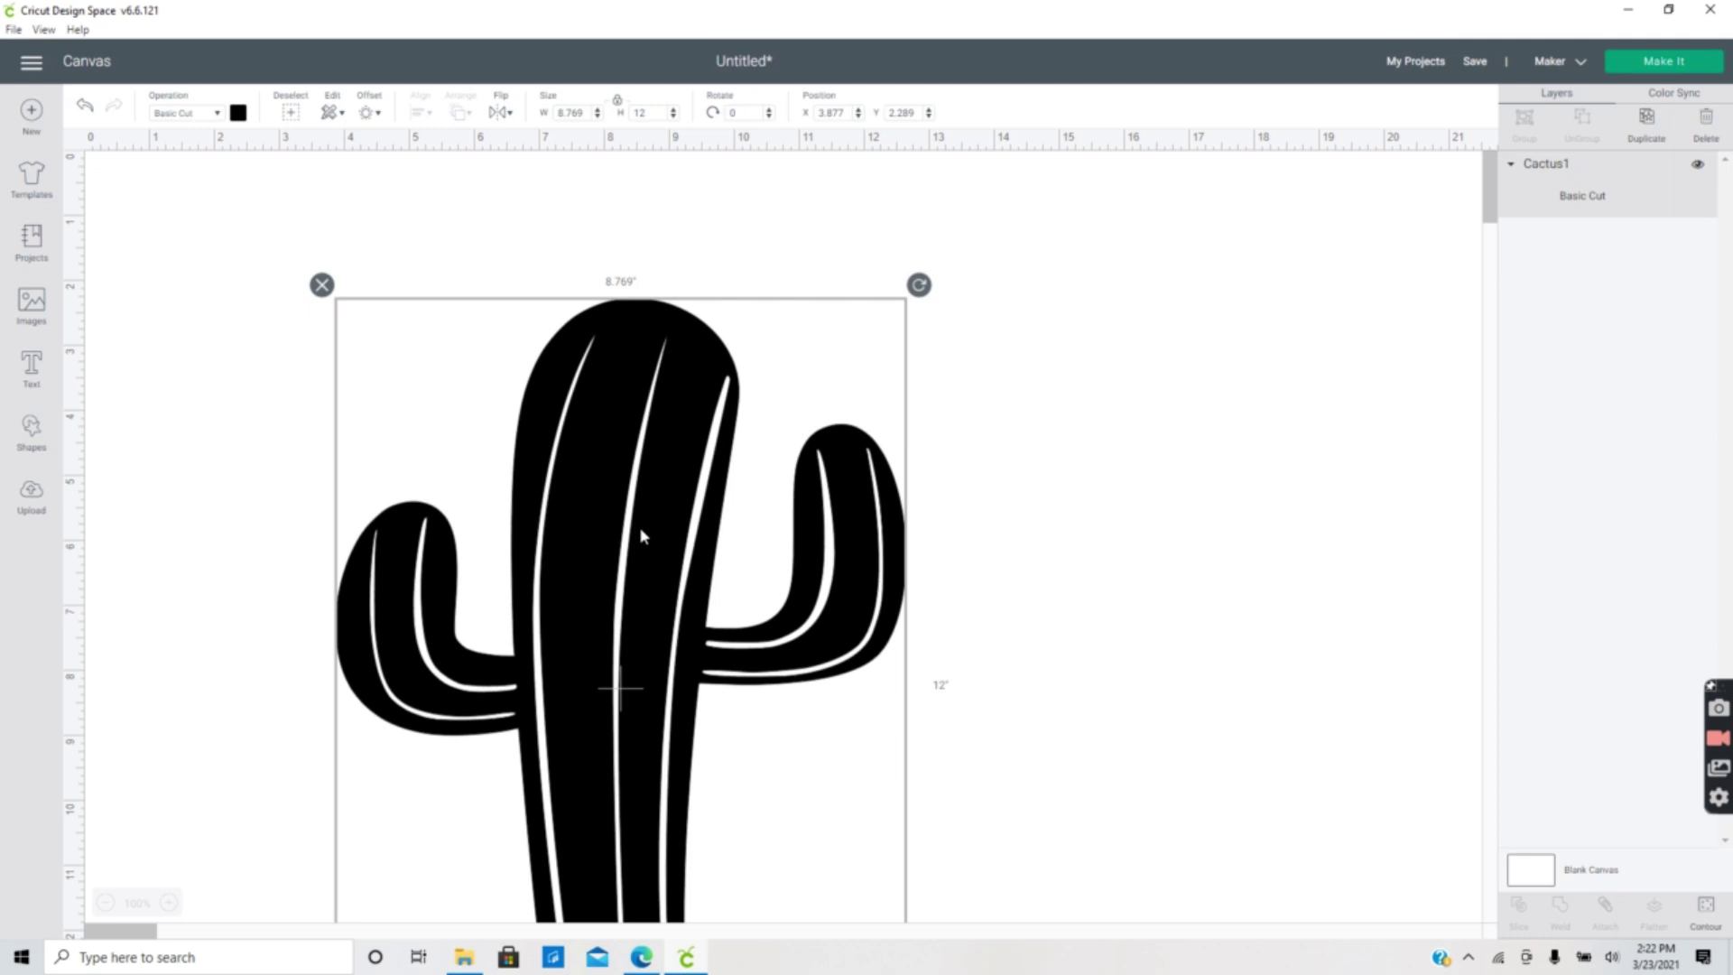
pyautogui.moveTo(629, 523); pyautogui.dragTo(569, 455)
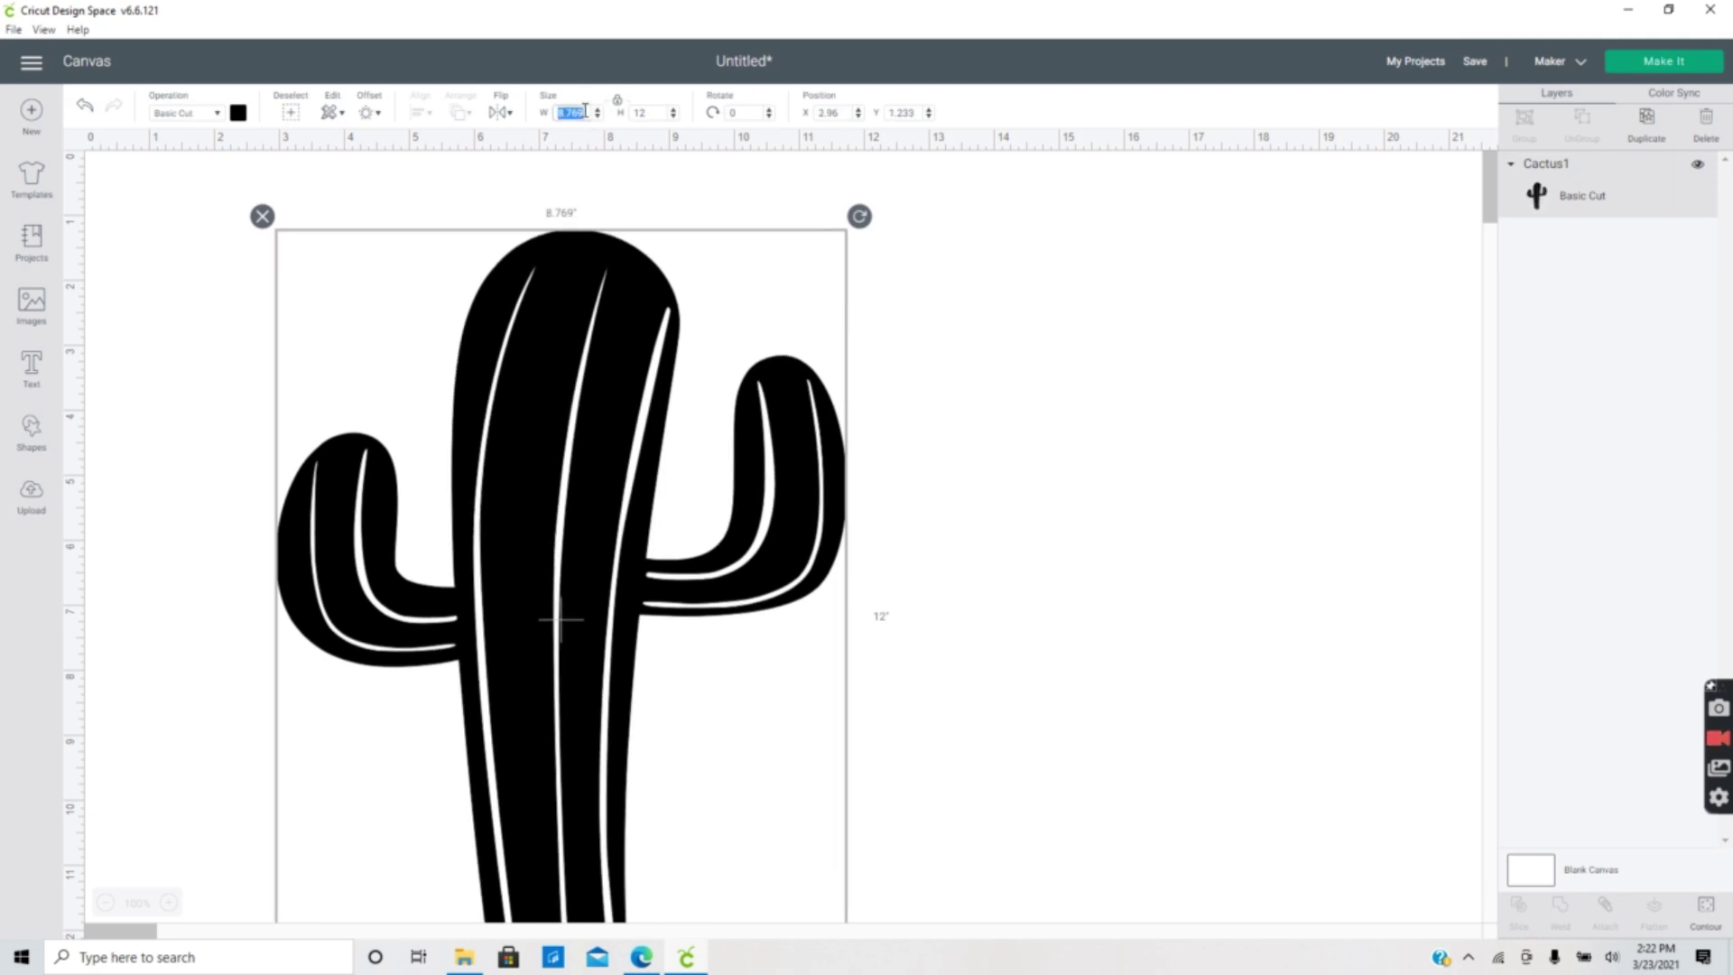
pyautogui.press('Return')
pyautogui.moveTo(390, 352); pyautogui.dragTo(310, 395)
pyautogui.click(238, 112)
pyautogui.click(349, 211)
pyautogui.click(619, 317)
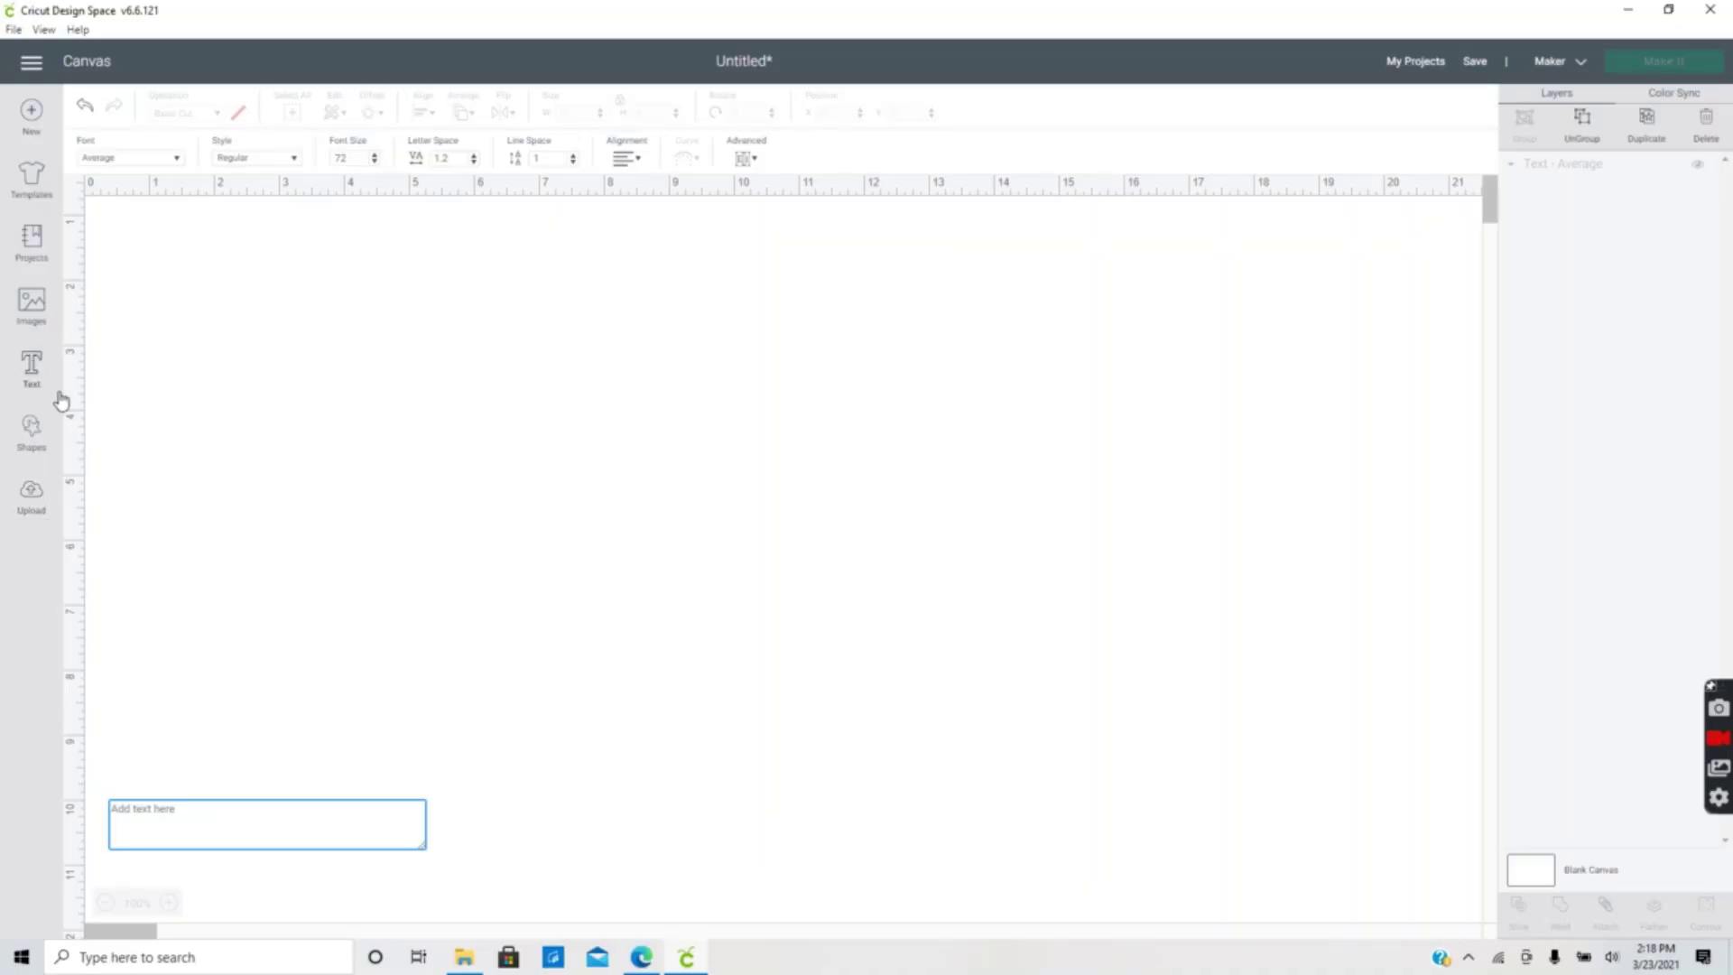
# Type cCf, set it in Monogram kk sc, enlarge it and reduce letter spacing to 0.1.
pyautogui.write('cCf')
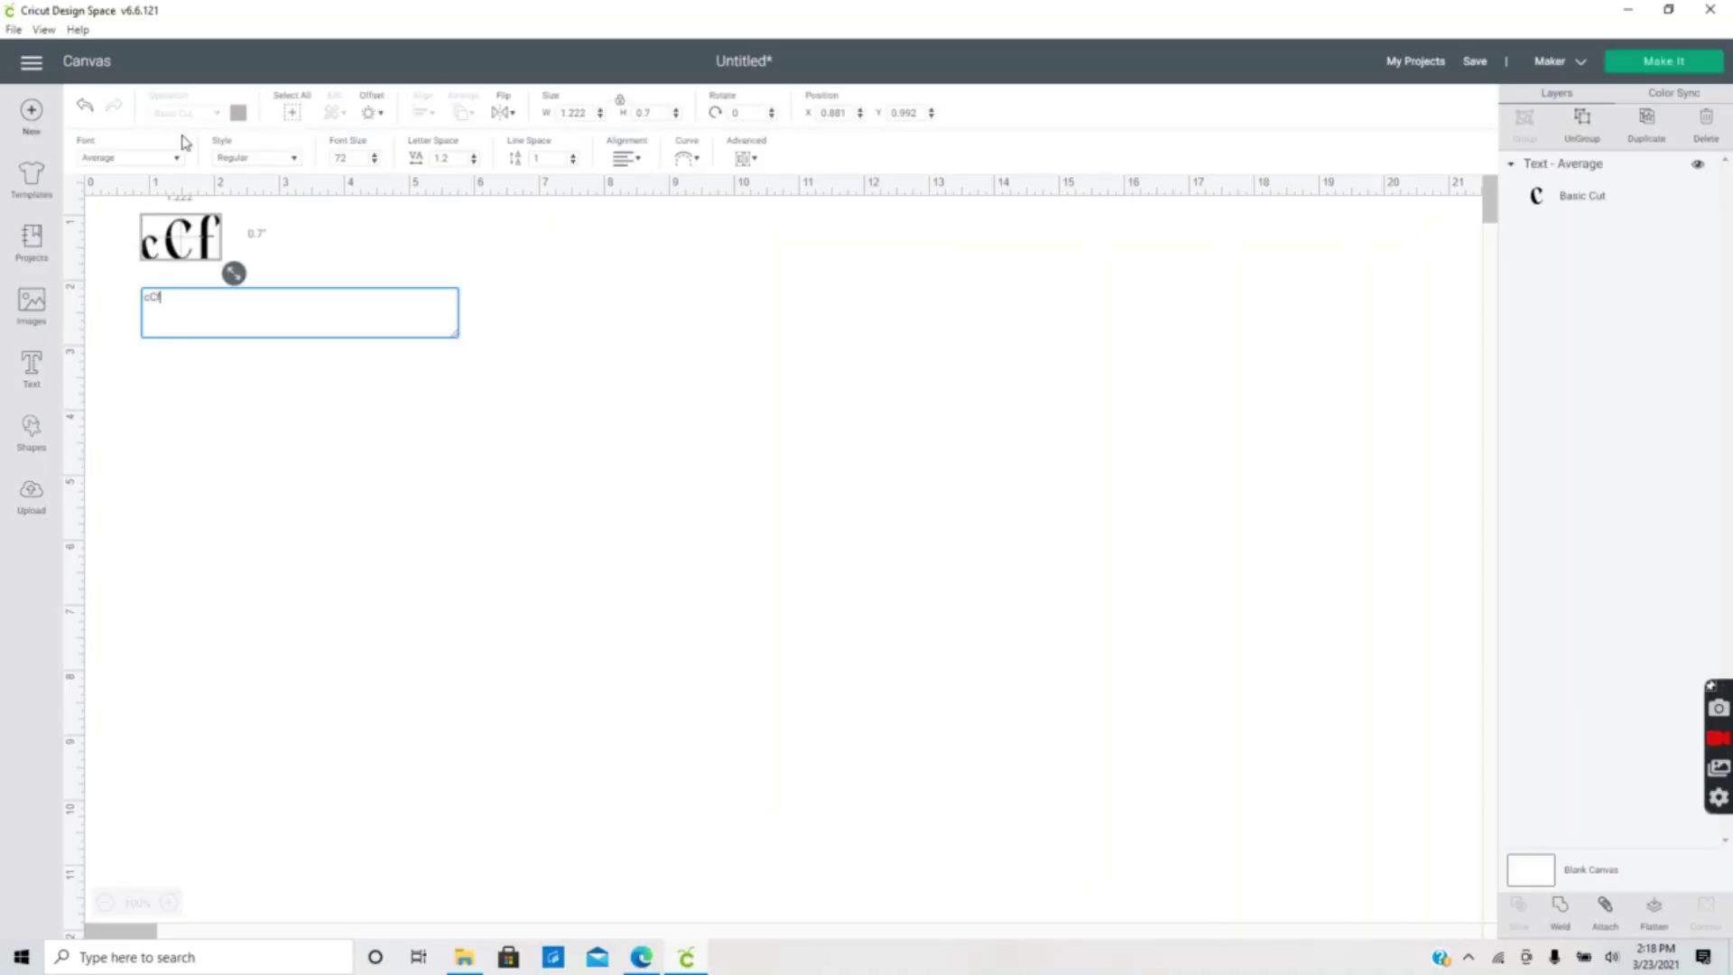
pyautogui.click(178, 162)
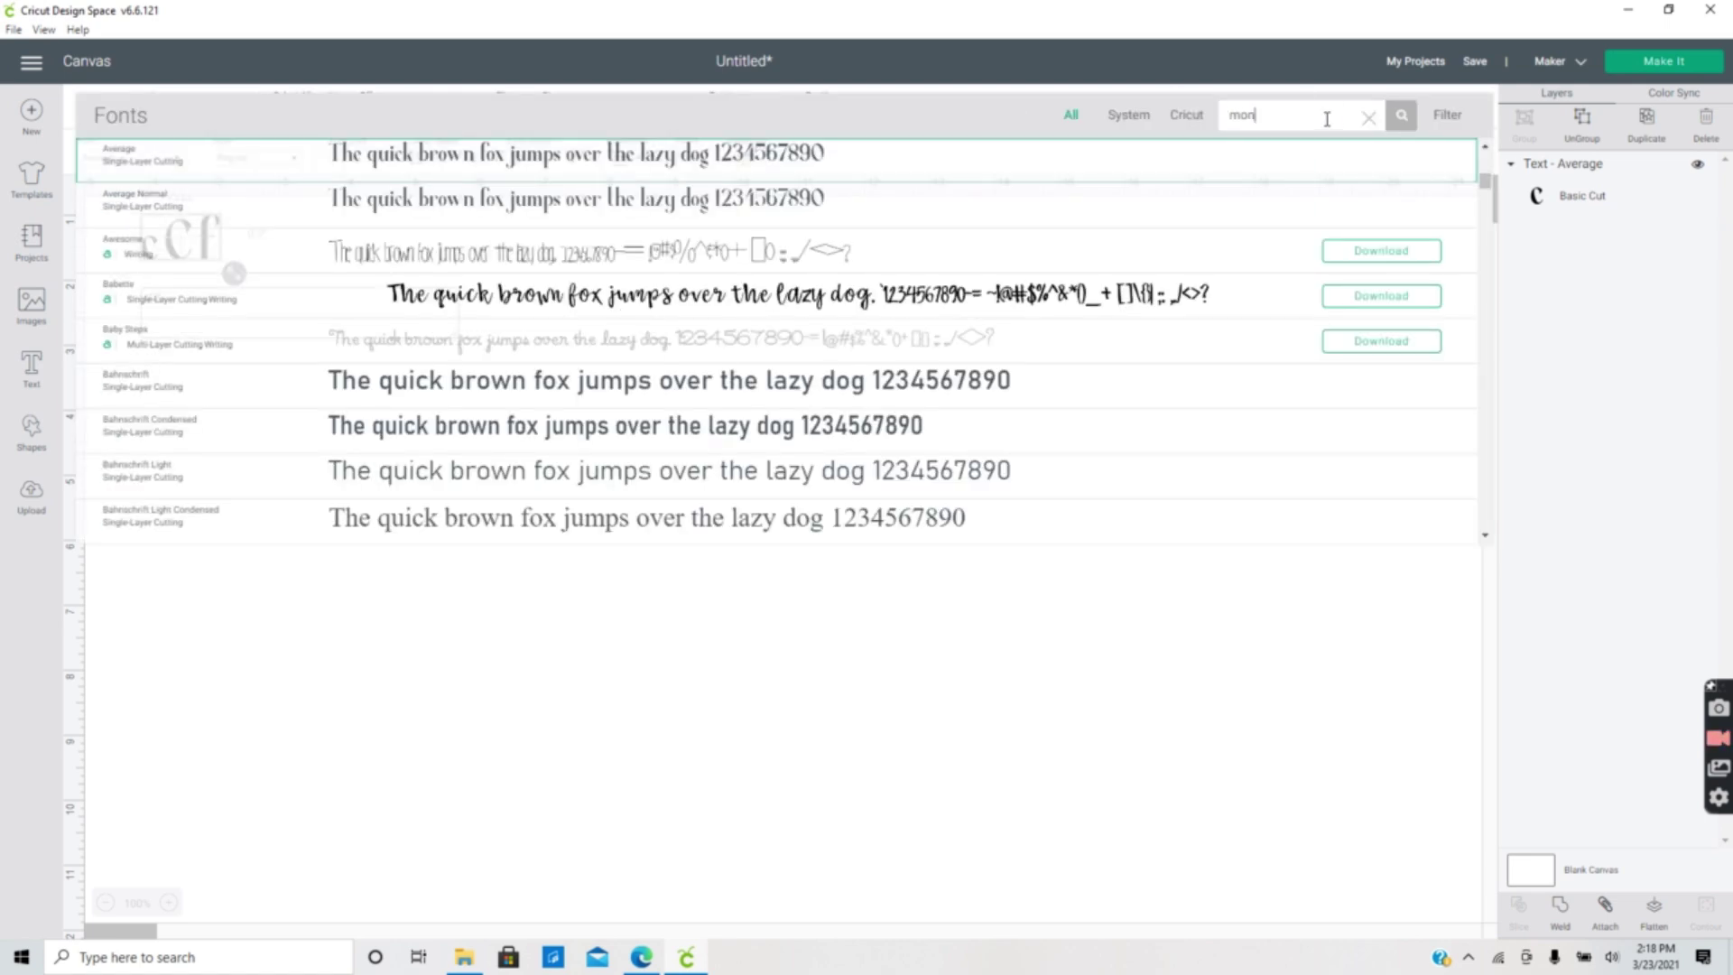
pyautogui.click(1402, 116)
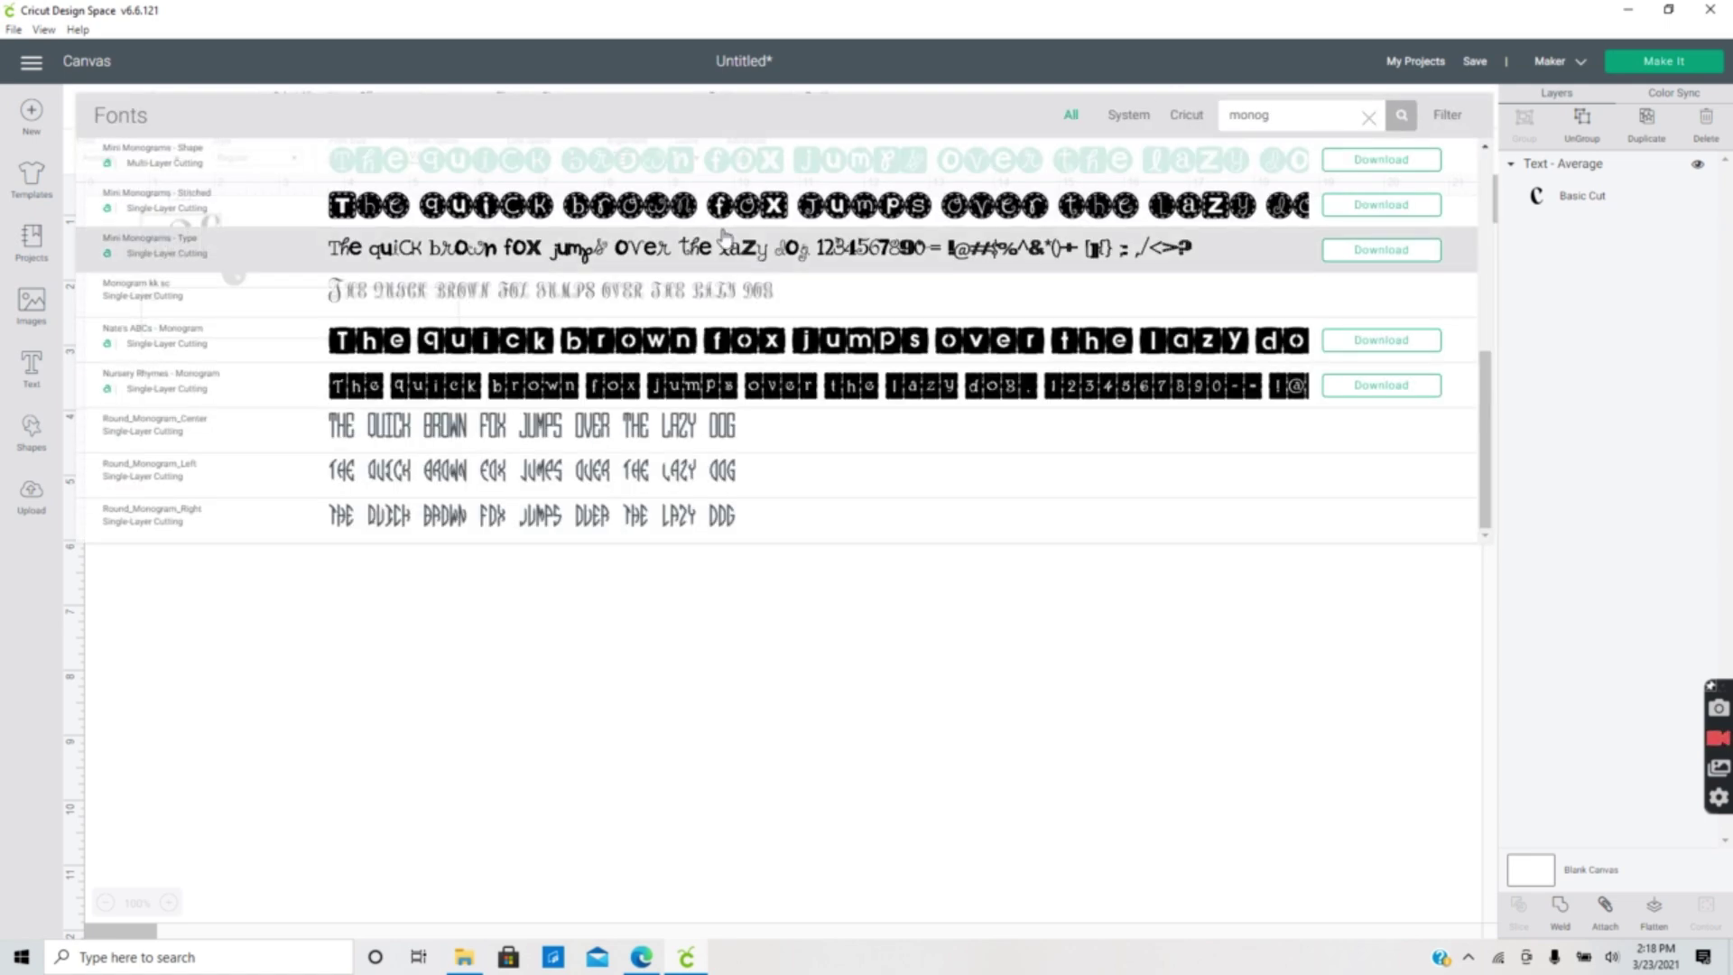
pyautogui.click(636, 293)
pyautogui.click(186, 240)
pyautogui.moveTo(186, 240); pyautogui.dragTo(289, 329)
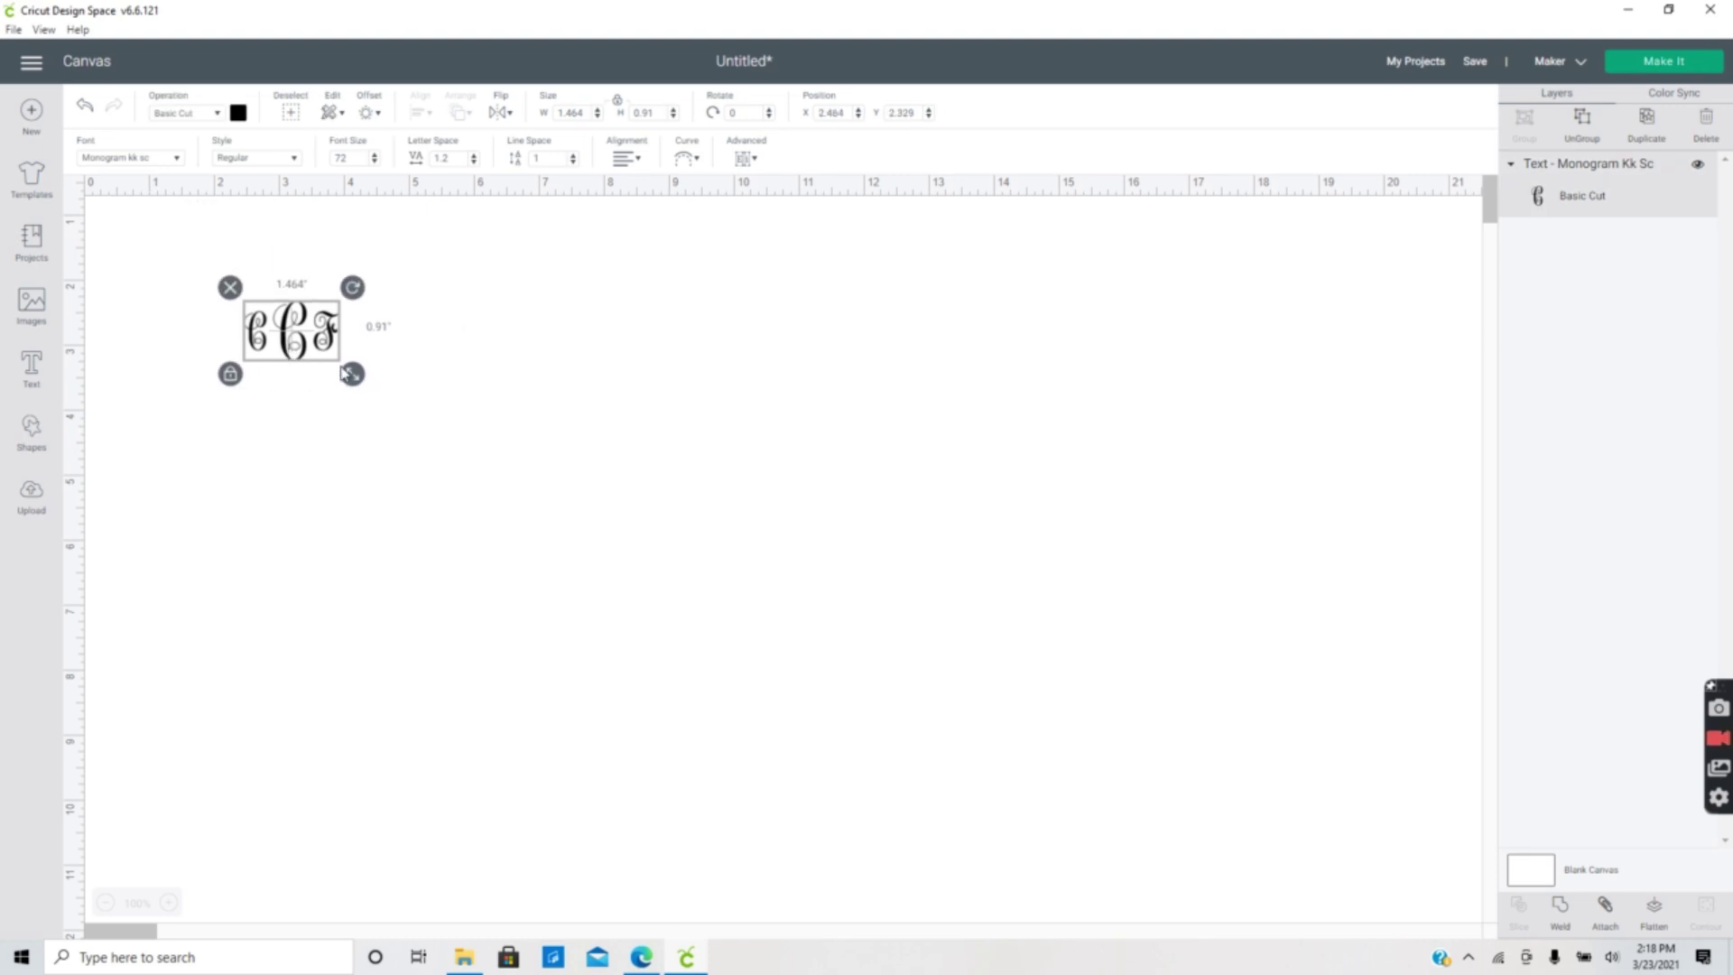
pyautogui.moveTo(356, 375); pyautogui.dragTo(497, 484)
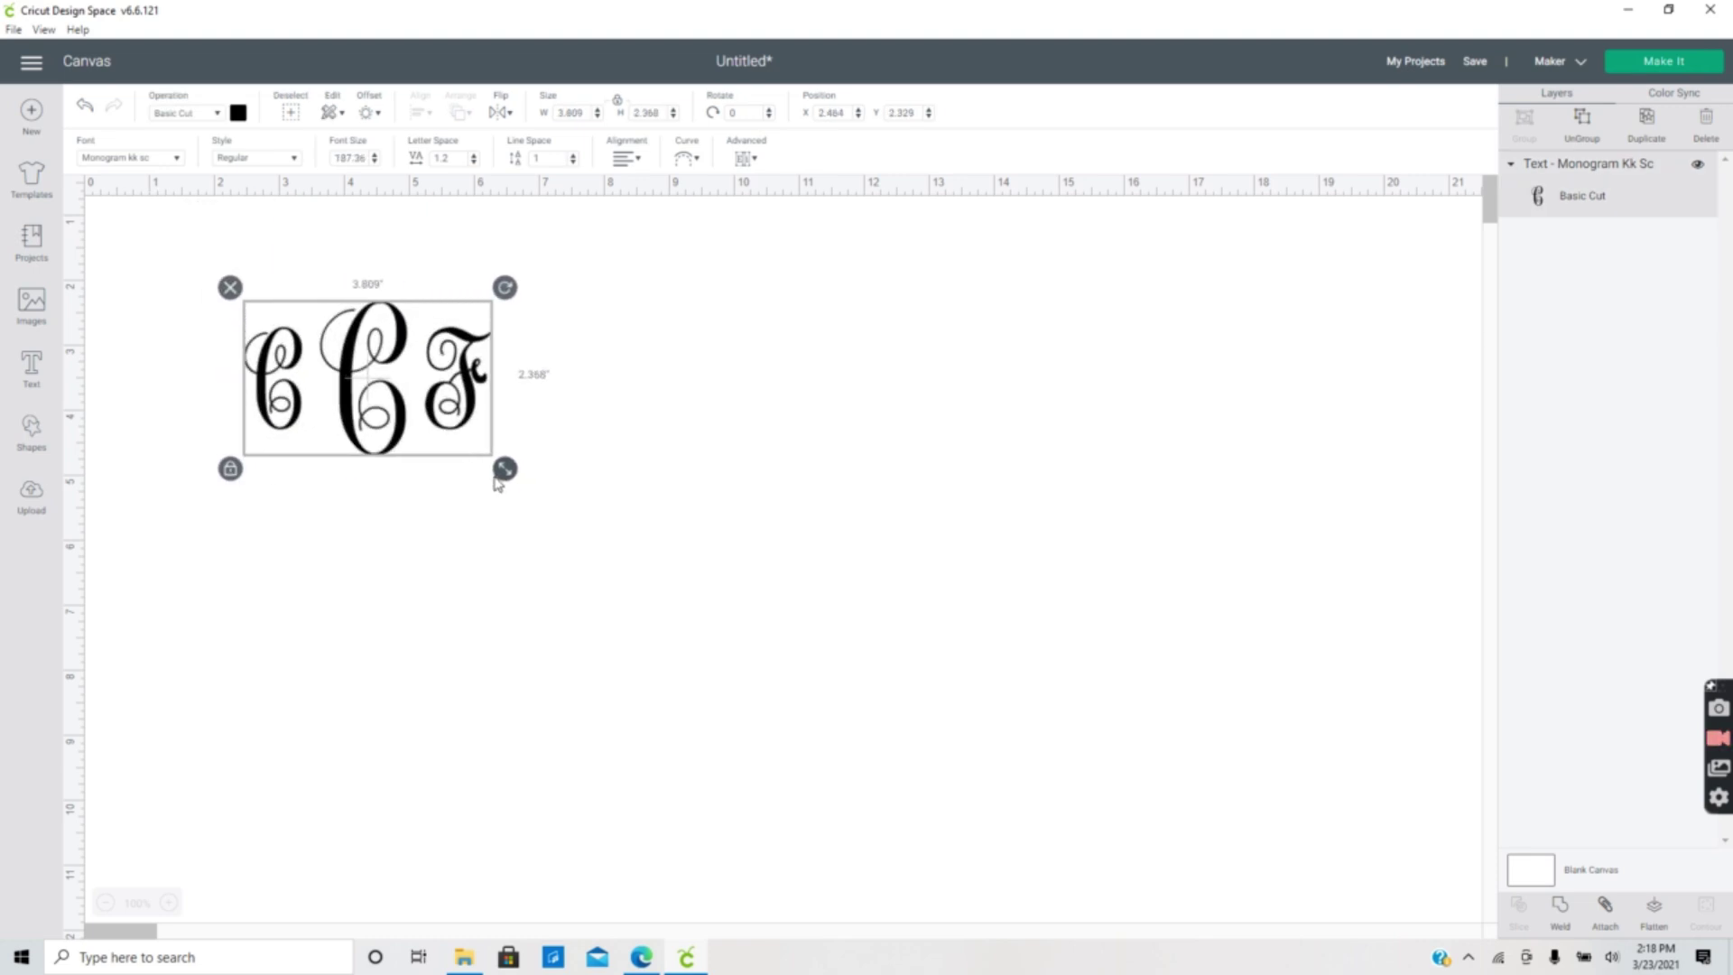
pyautogui.click(473, 161)
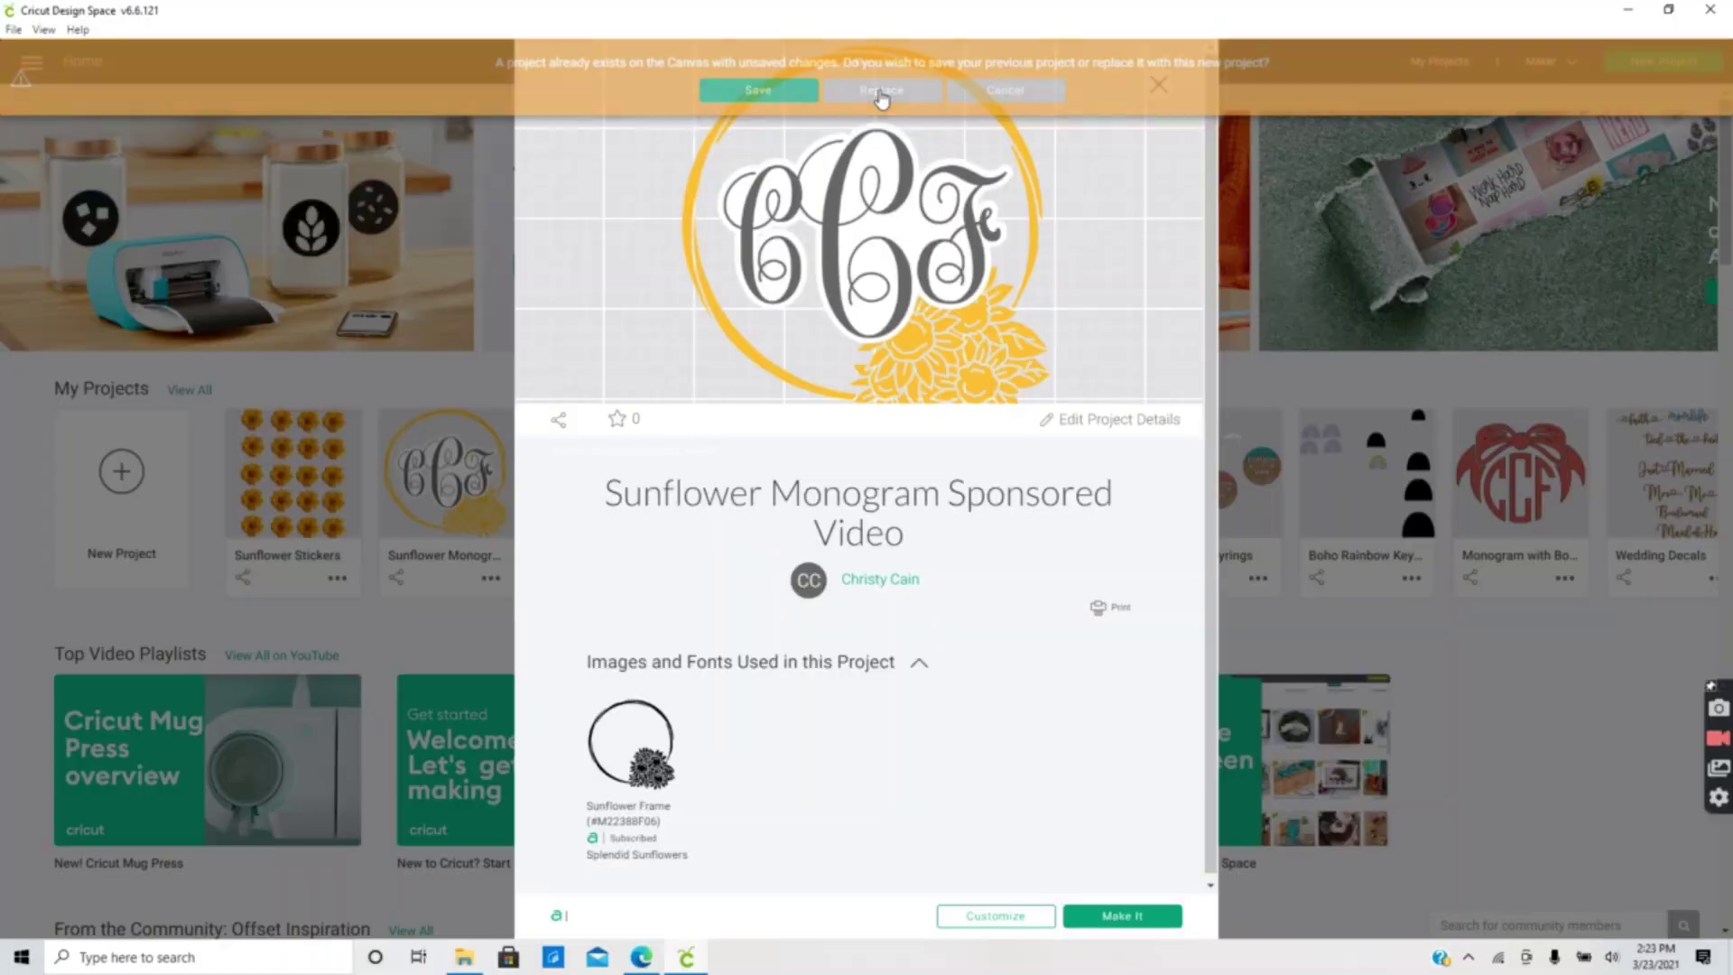
pyautogui.click(881, 94)
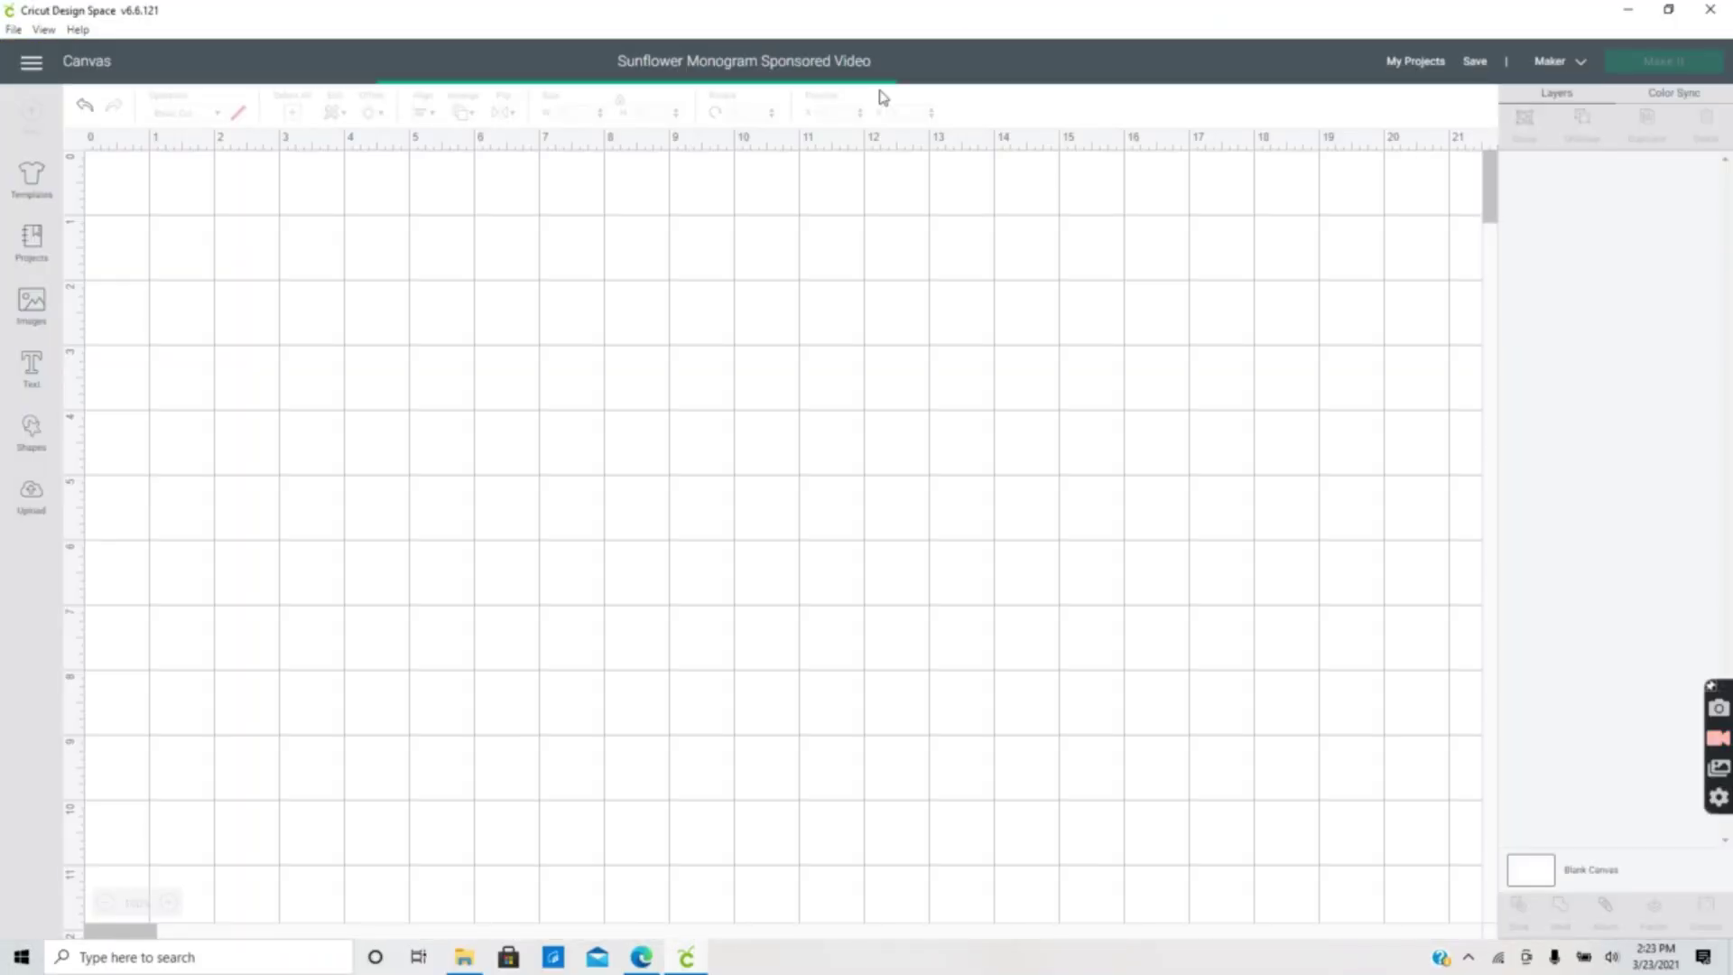
# Select the whole monogram and sunflower frame group and move it left and down on the canvas.
pyautogui.moveTo(666, 186); pyautogui.dragTo(1259, 686)
pyautogui.moveTo(1065, 505); pyautogui.dragTo(898, 587)
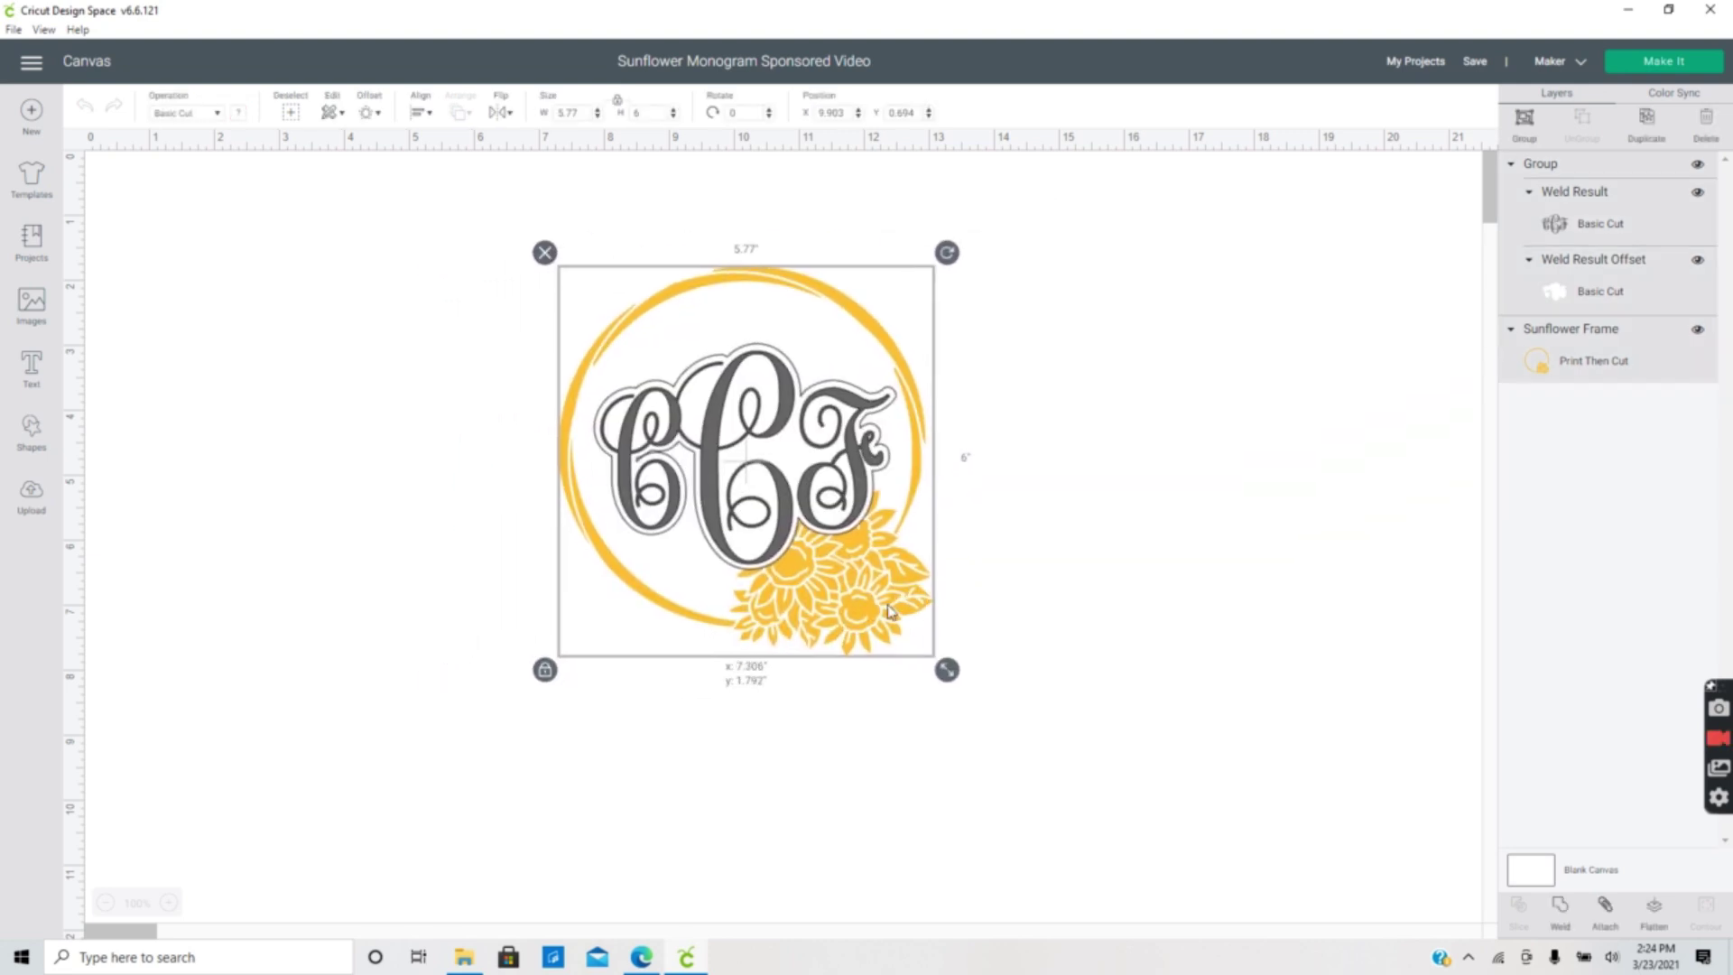
pyautogui.click(1253, 542)
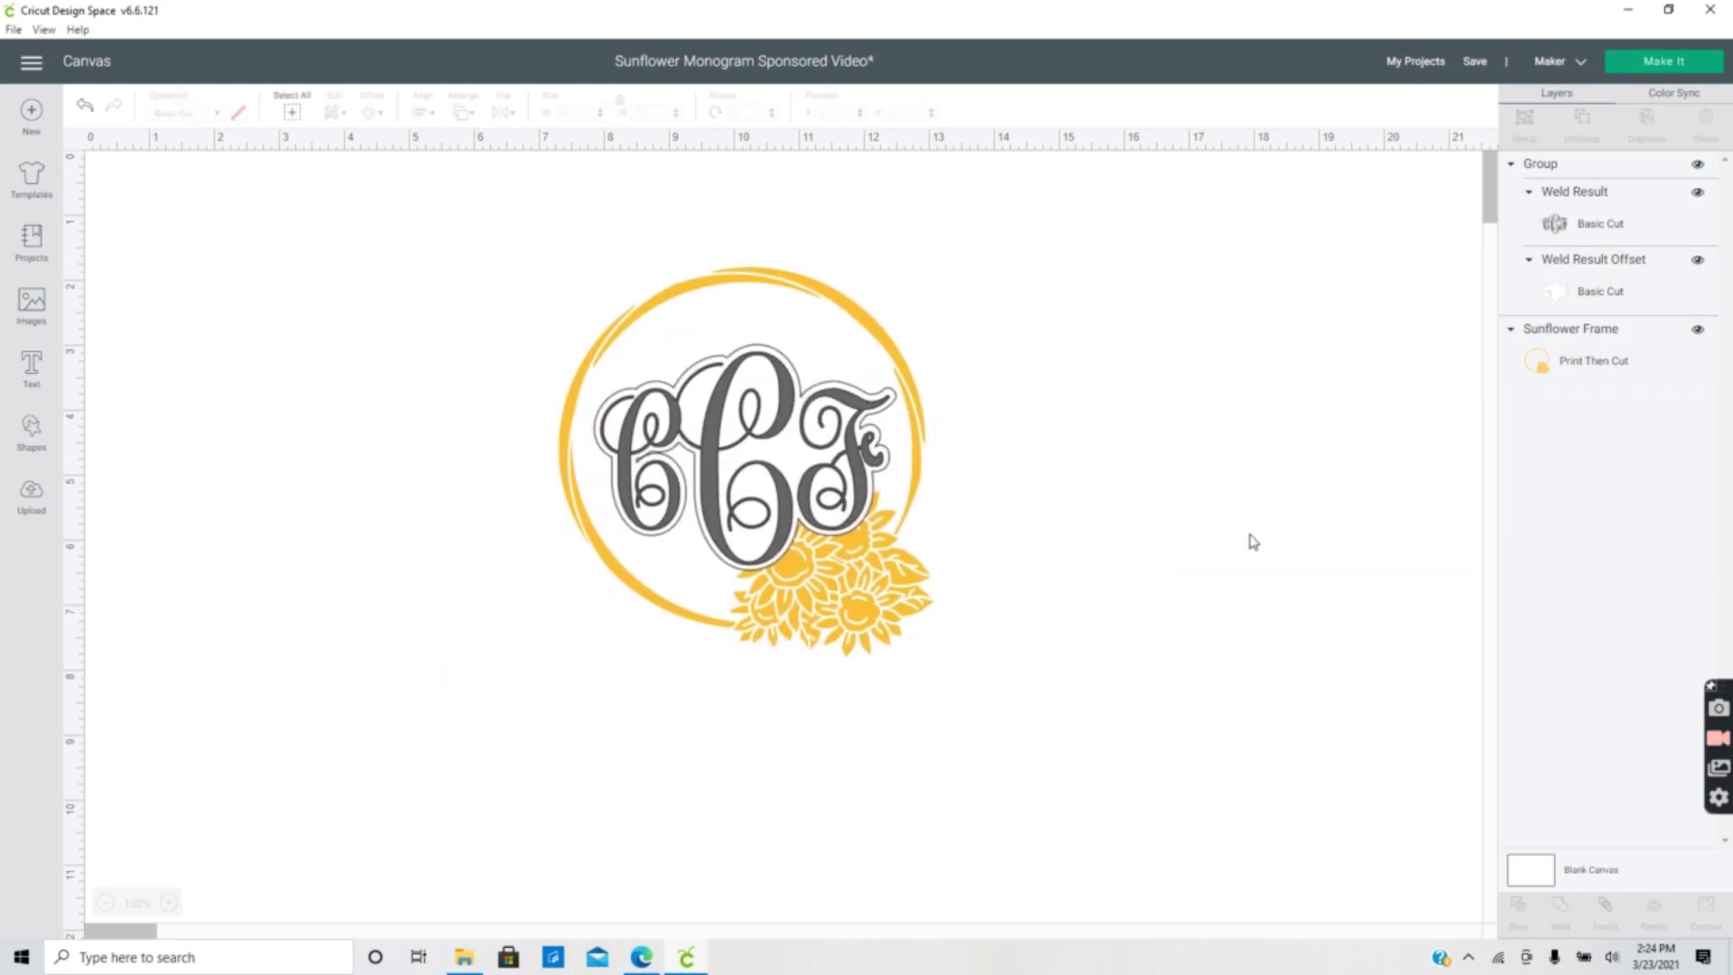
# Lay the design out on mats, review the grey monogram and yellow frame mats, and choose Premium Vinyl.
pyautogui.click(1667, 63)
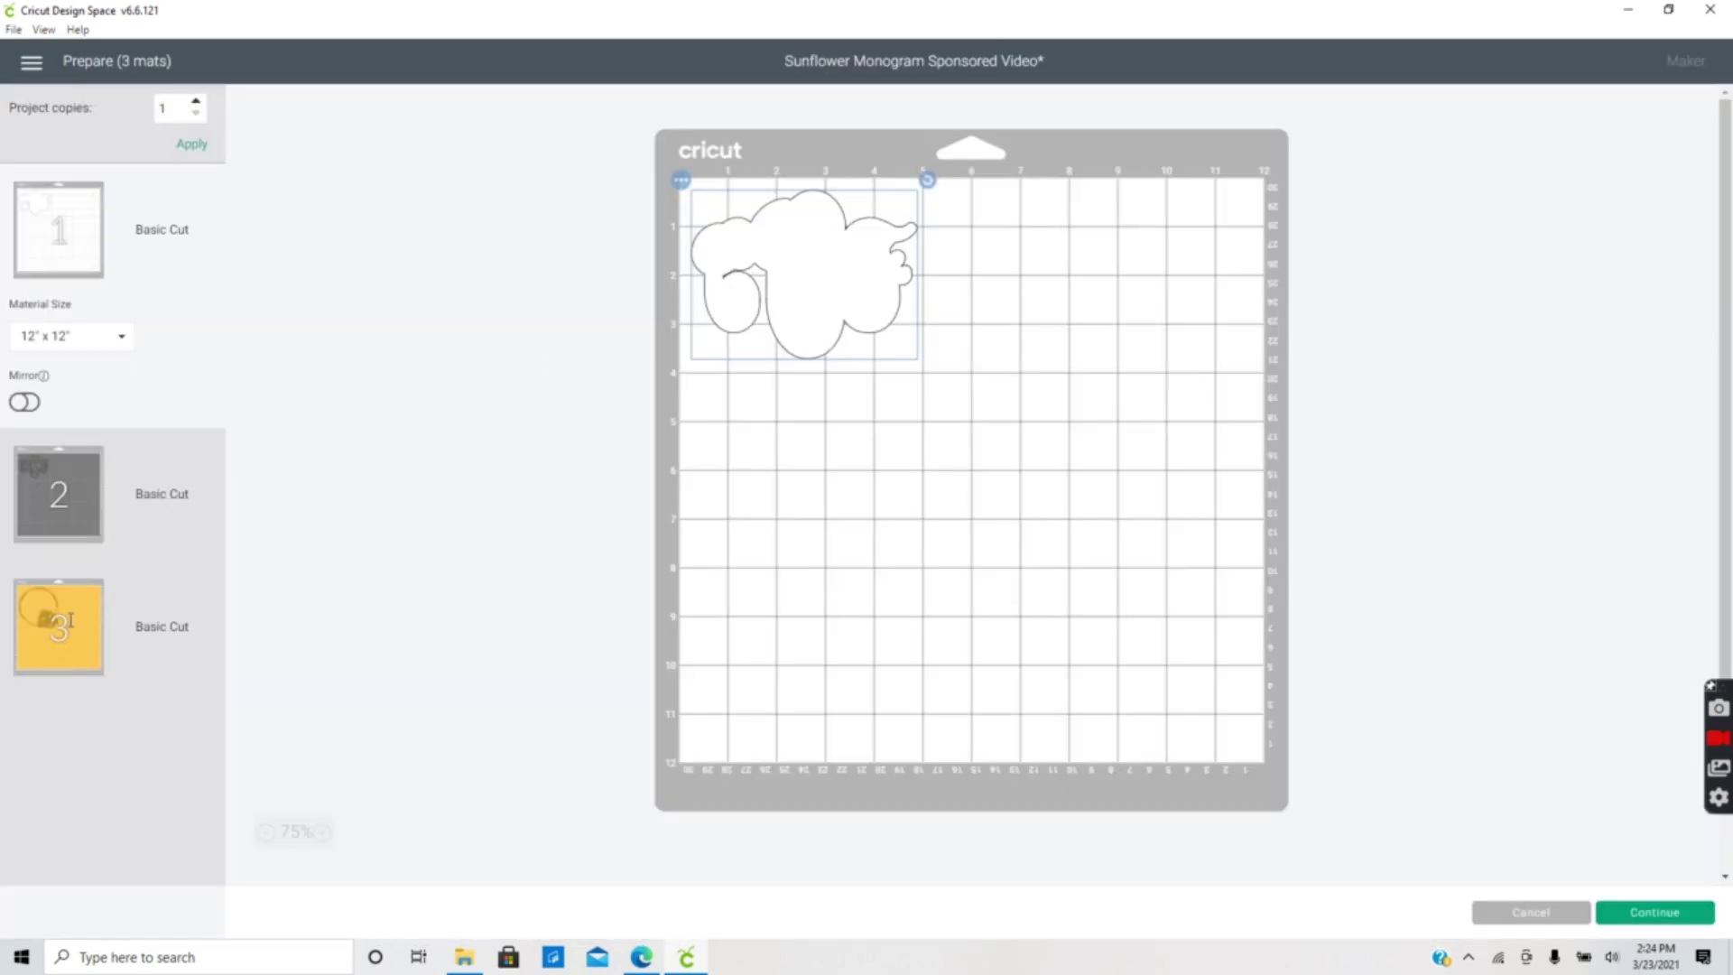
pyautogui.click(77, 484)
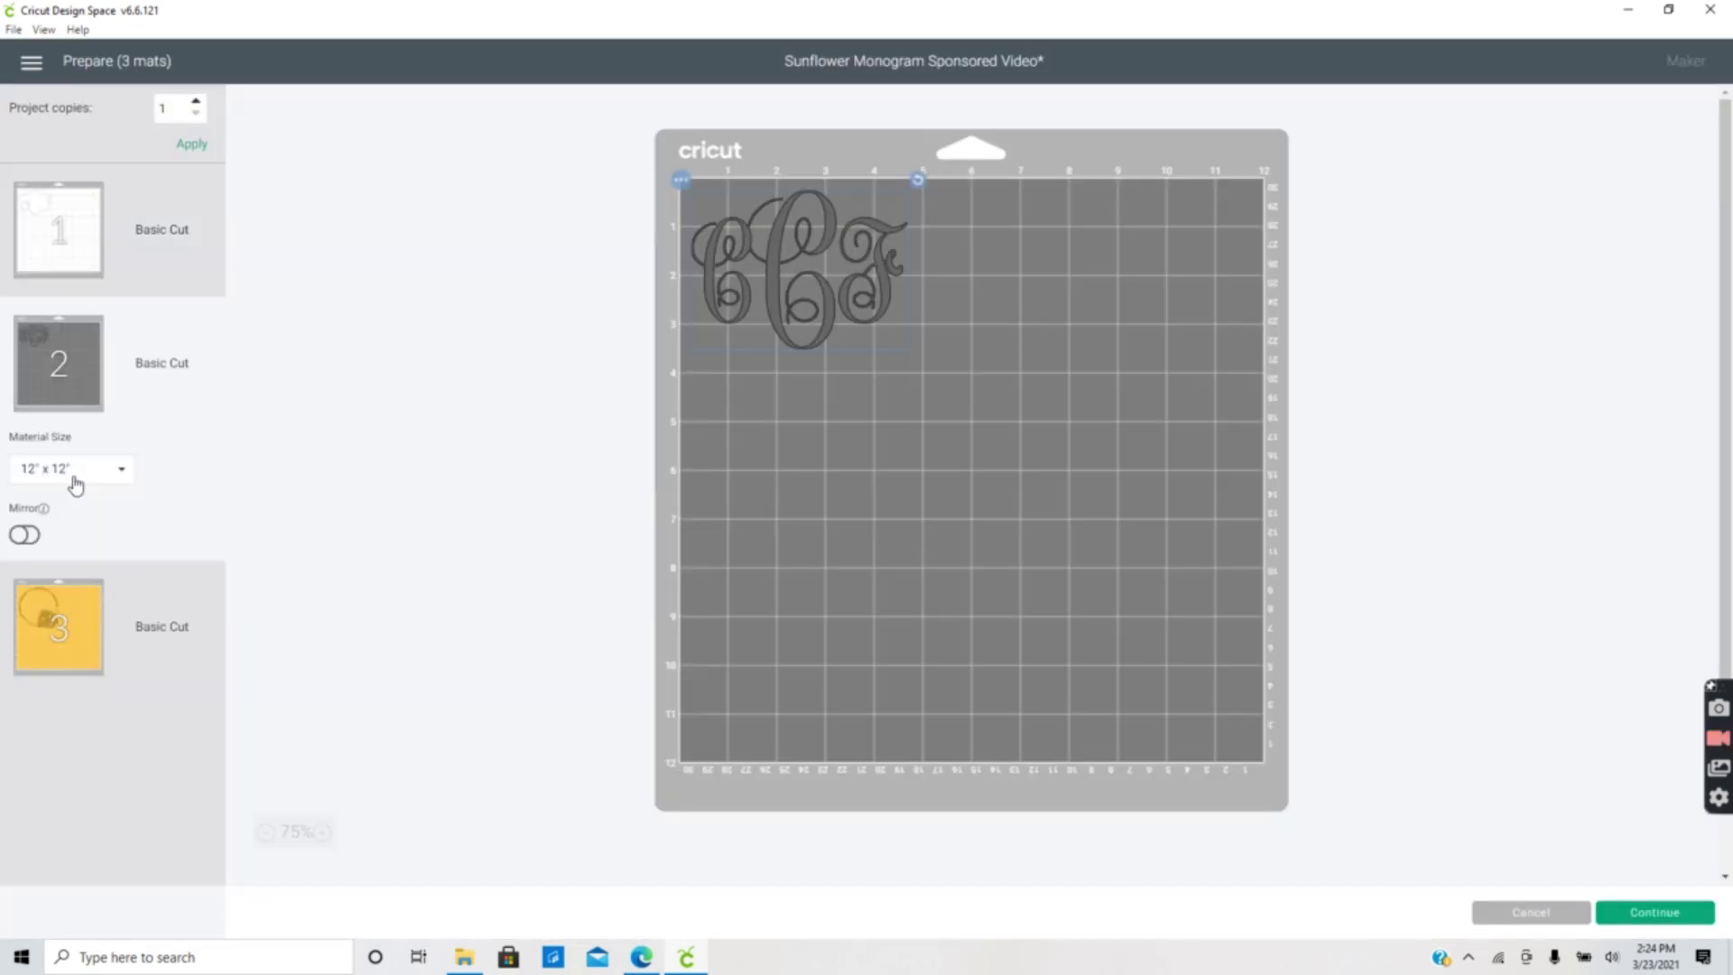
pyautogui.click(82, 626)
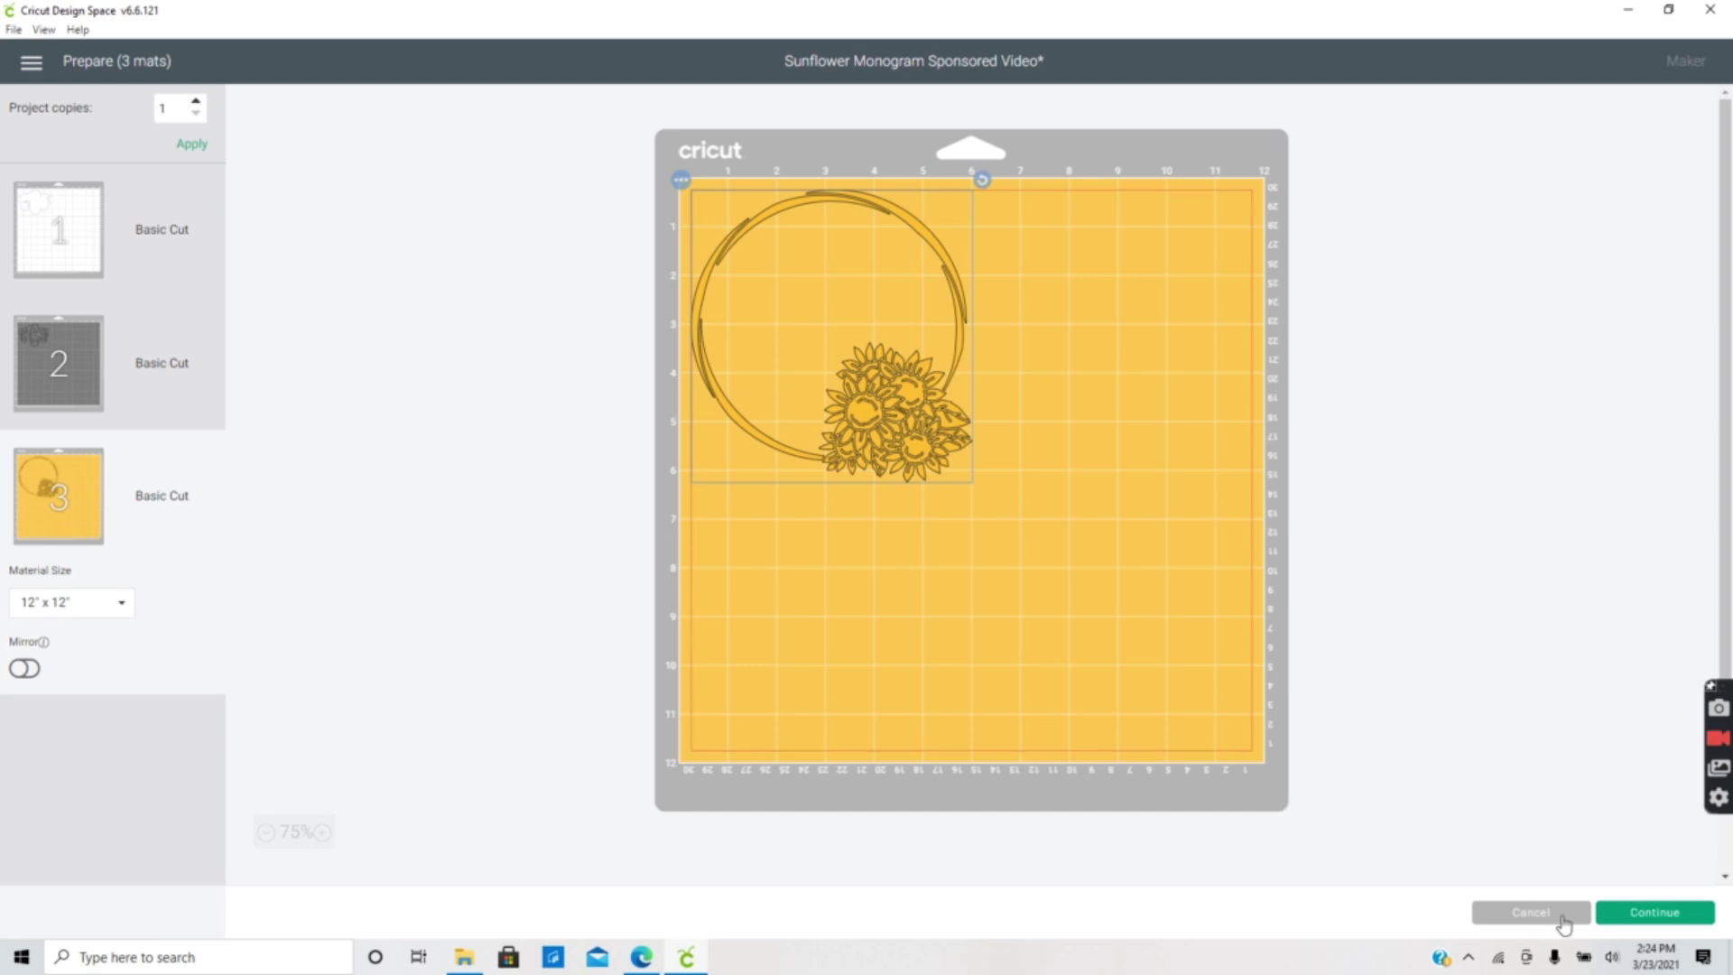
pyautogui.click(1650, 915)
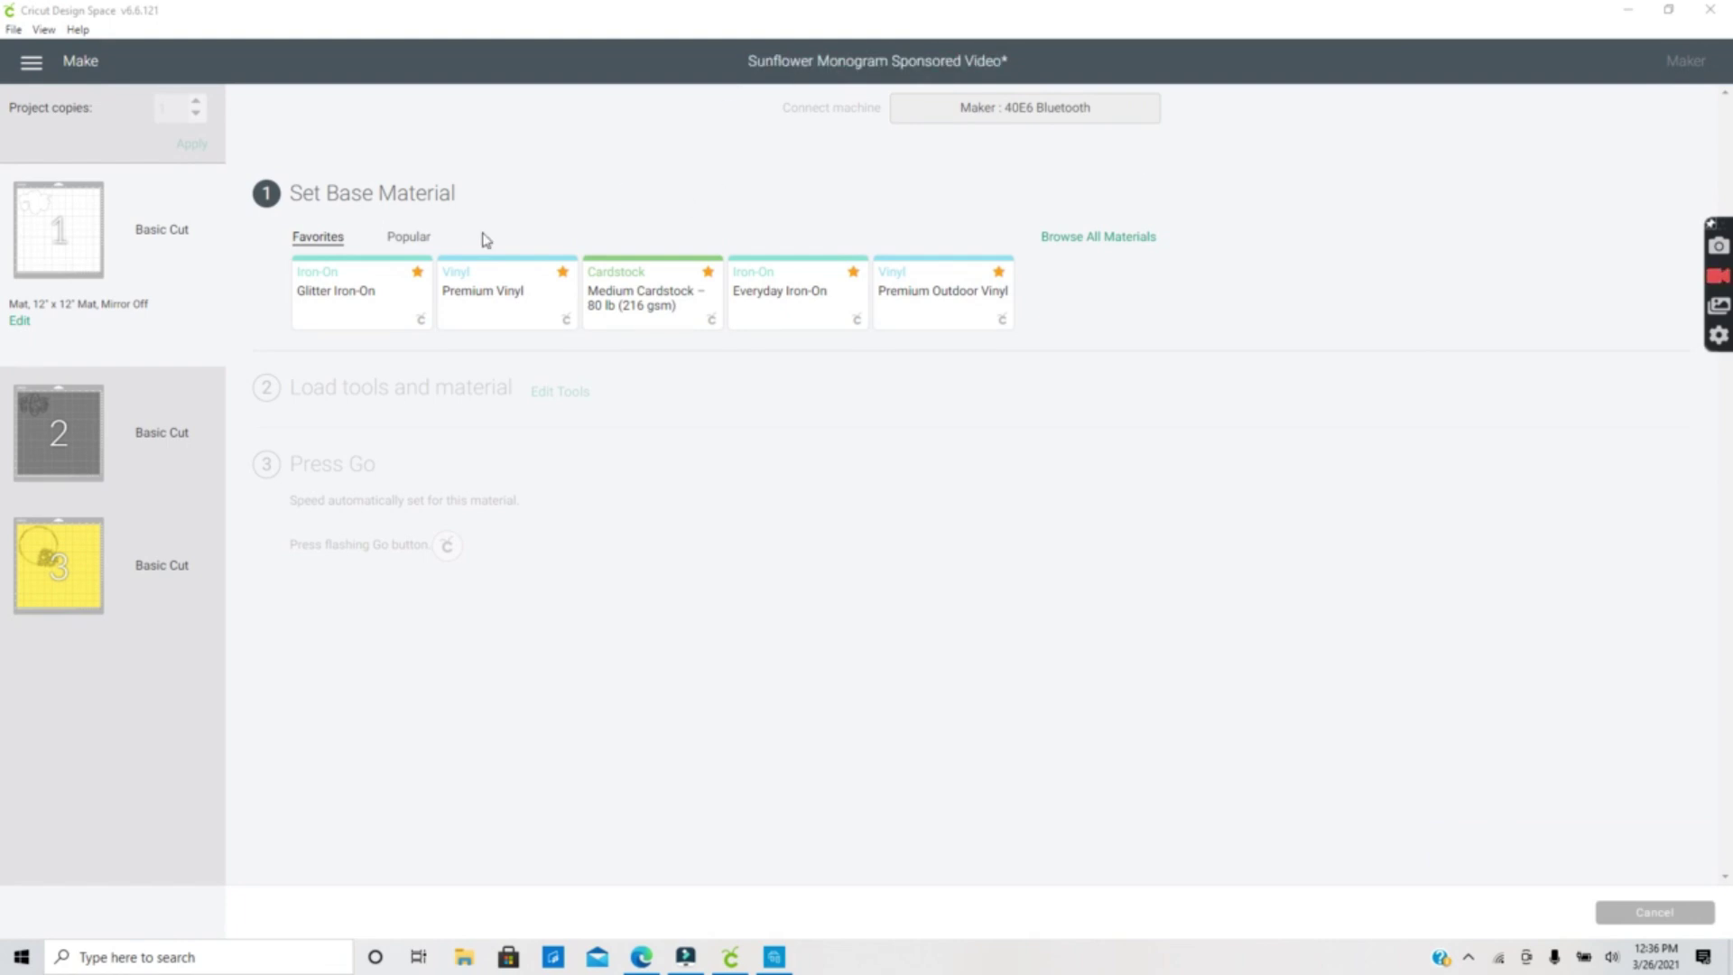
pyautogui.click(496, 300)
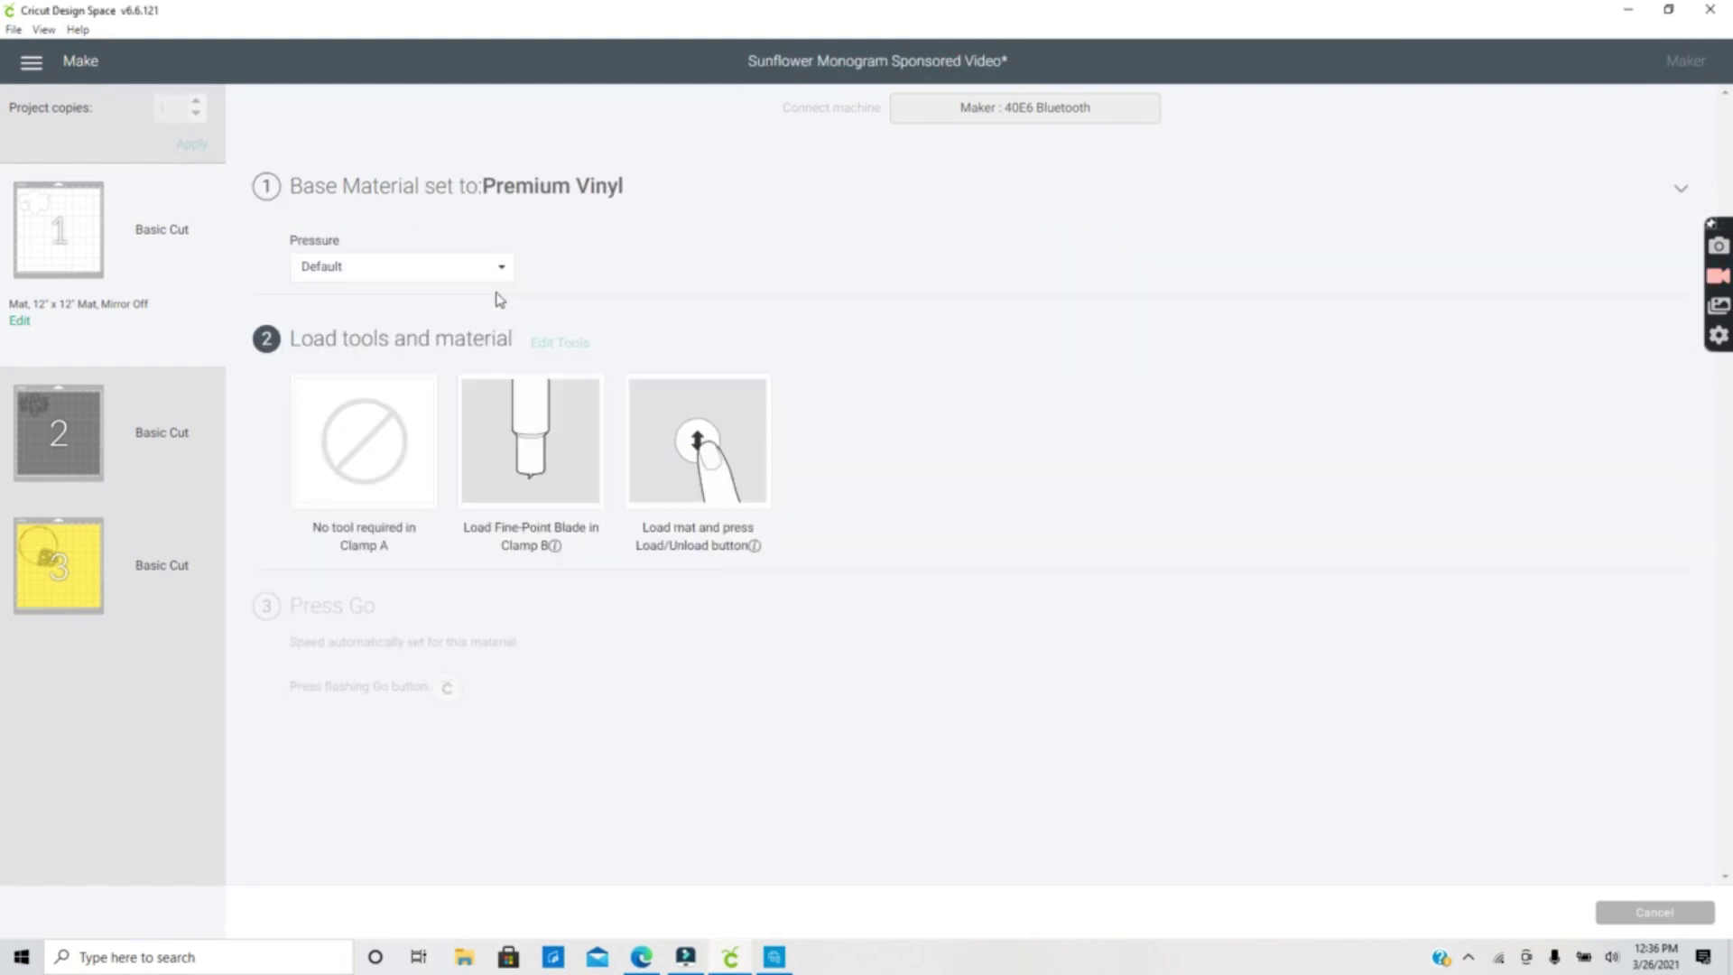